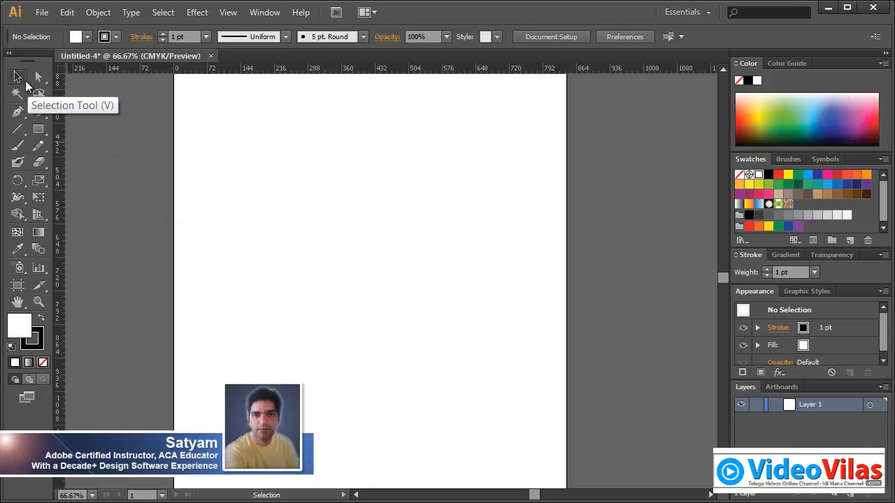
{"action": "left_click", "coordinate": [100, 14]}
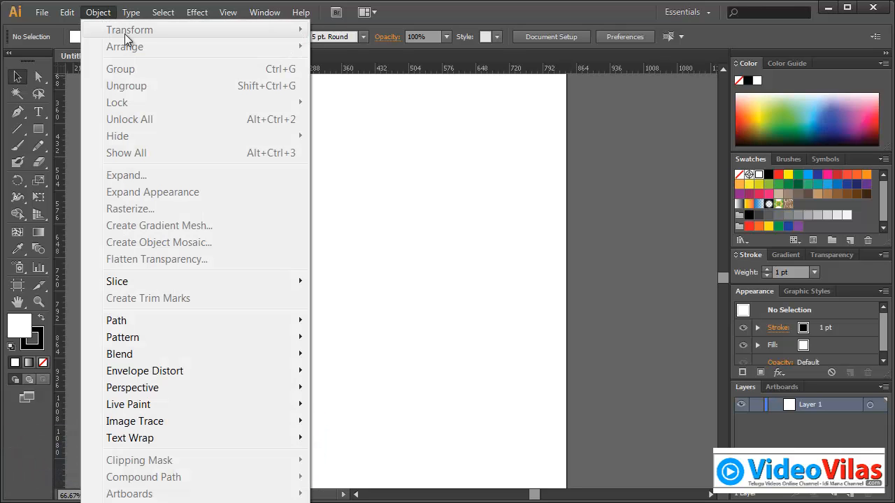
{"action": "left_click", "coordinate": [125, 34]}
{"action": "left_click", "coordinate": [358, 175]}
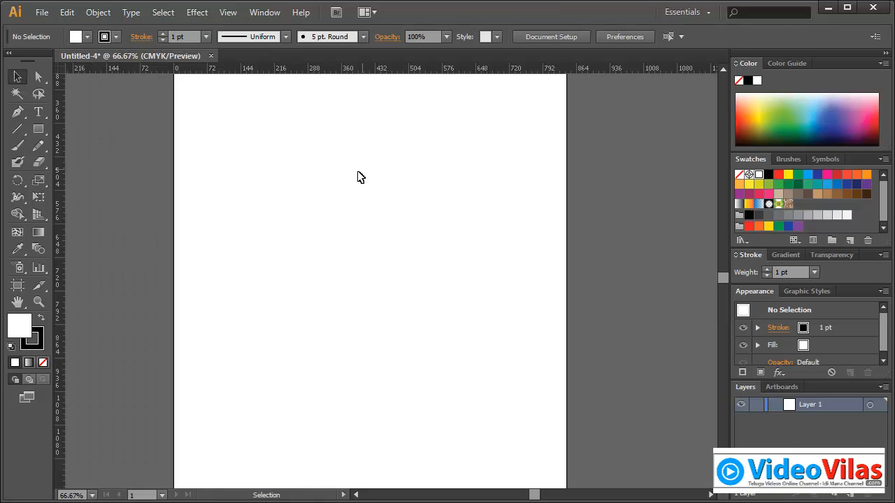
Draw a roughly square rectangle near the middle of the visible artboard with the Rectangle tool.
{"action": "left_click", "coordinate": [38, 129]}
{"action": "left_click_drag", "start_coordinate": [281, 199], "coordinate": [377, 293]}
{"action": "left_click", "coordinate": [17, 76]}
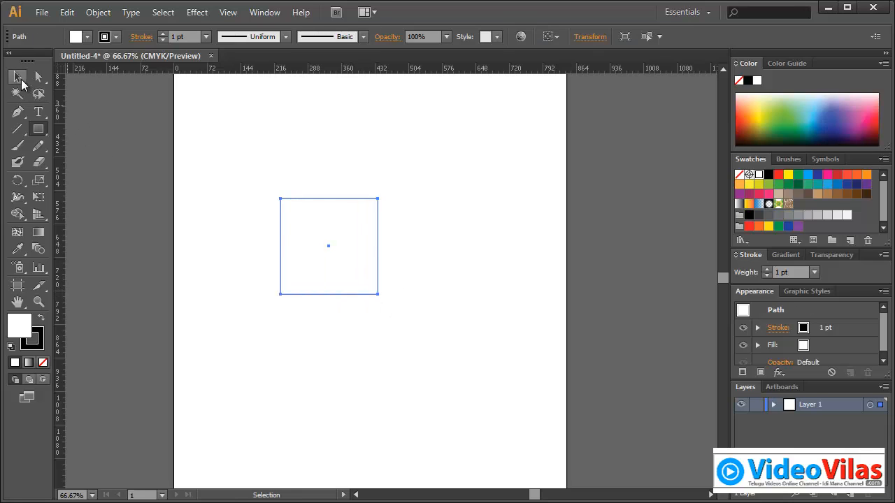
{"action": "left_click", "coordinate": [108, 12]}
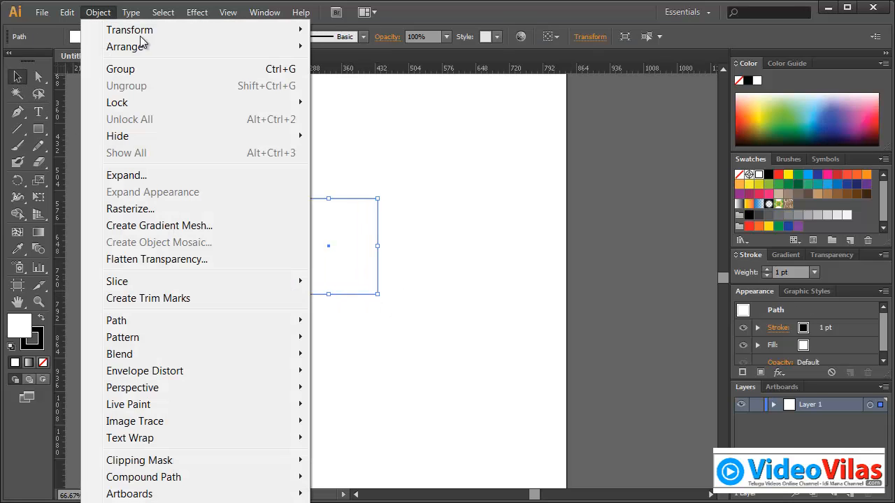
{"action": "left_click", "coordinate": [429, 12]}
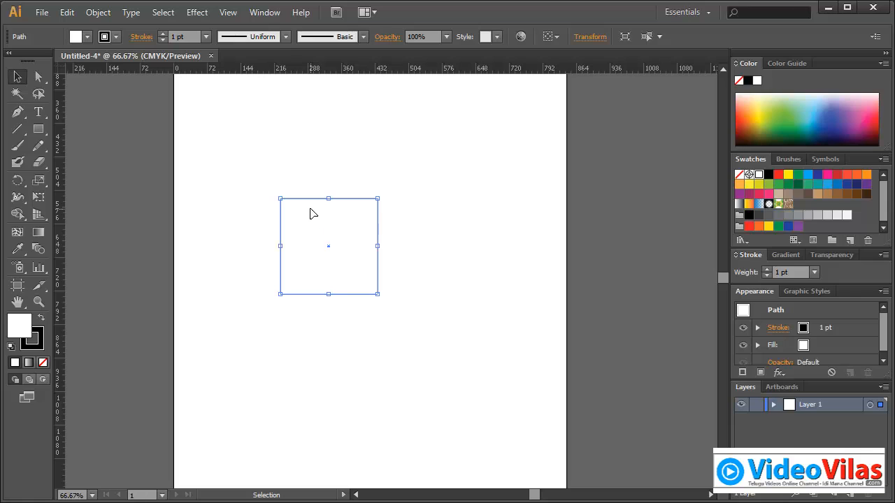
{"action": "left_click", "coordinate": [98, 13]}
{"action": "mouse_move", "coordinate": [123, 33]}
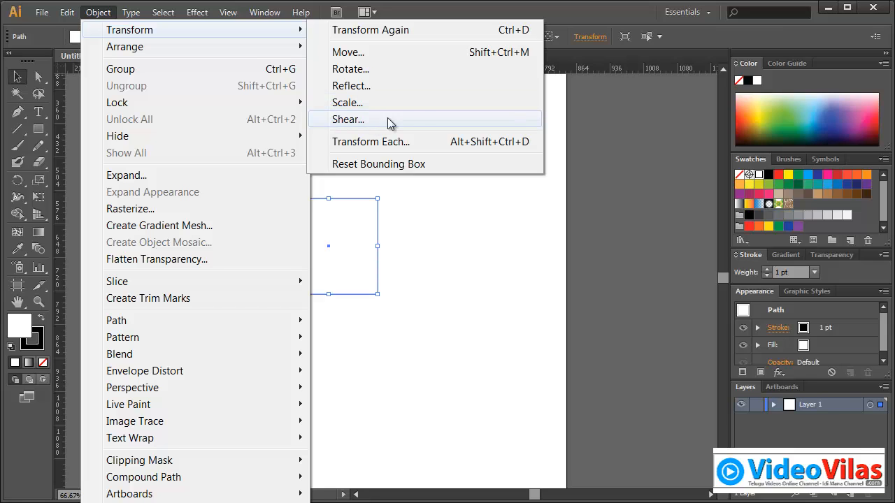
{"action": "left_click", "coordinate": [553, 10]}
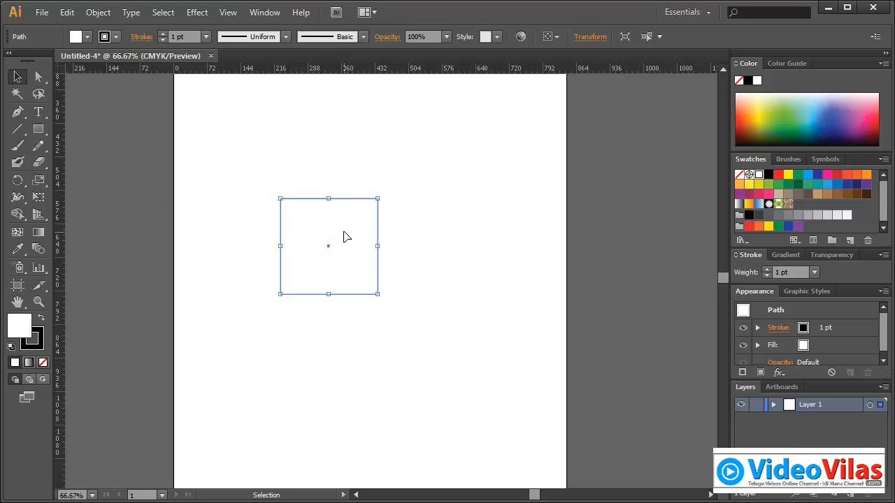
Move the square freehand to the upper-left part of the artboard and resize it to about 224 by 198 pt.
{"action": "left_click_drag", "start_coordinate": [360, 223], "coordinate": [380, 172]}
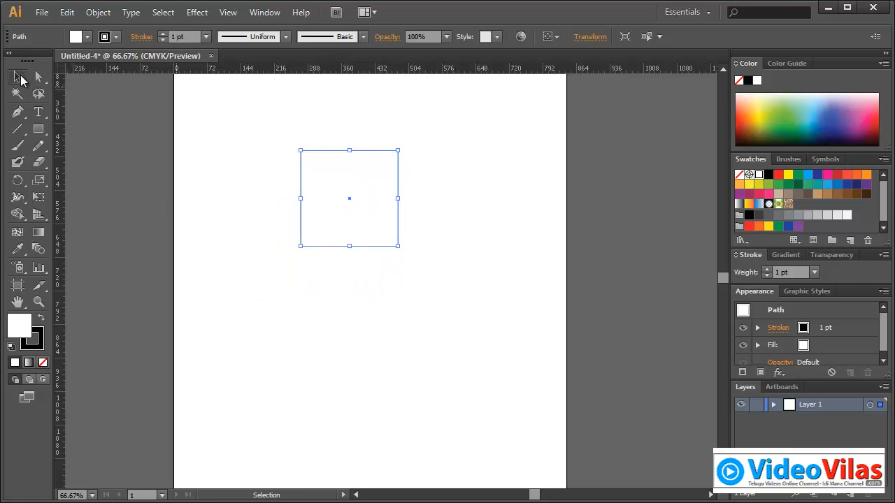
{"action": "left_click_drag", "start_coordinate": [324, 187], "coordinate": [290, 192]}
{"action": "left_click_drag", "start_coordinate": [298, 176], "coordinate": [347, 177]}
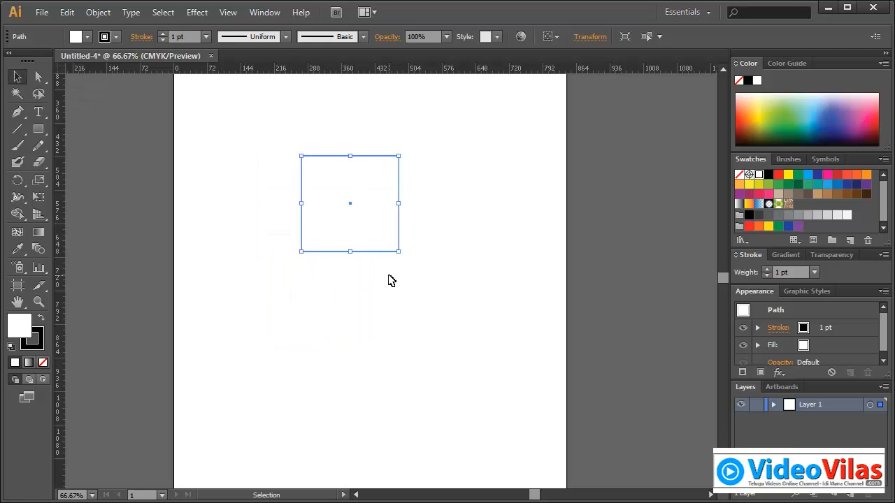
{"action": "left_click_drag", "start_coordinate": [398, 251], "coordinate": [421, 264]}
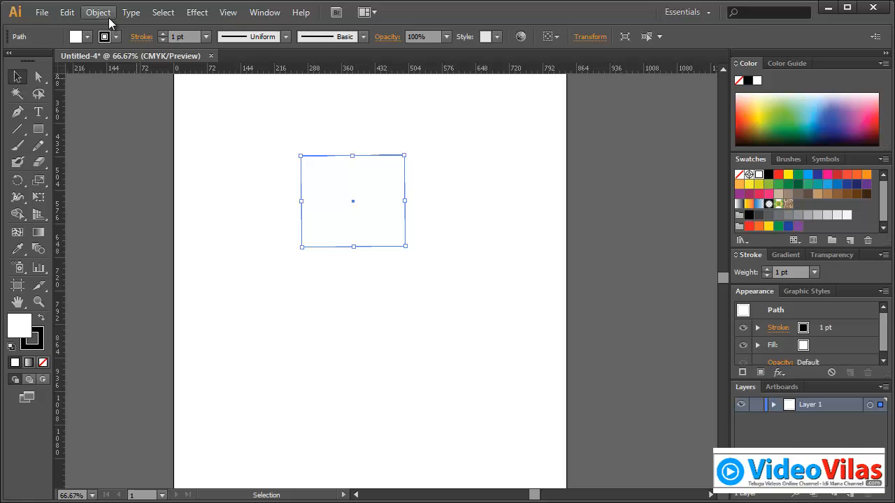
{"action": "left_click_drag", "start_coordinate": [345, 194], "coordinate": [301, 171]}
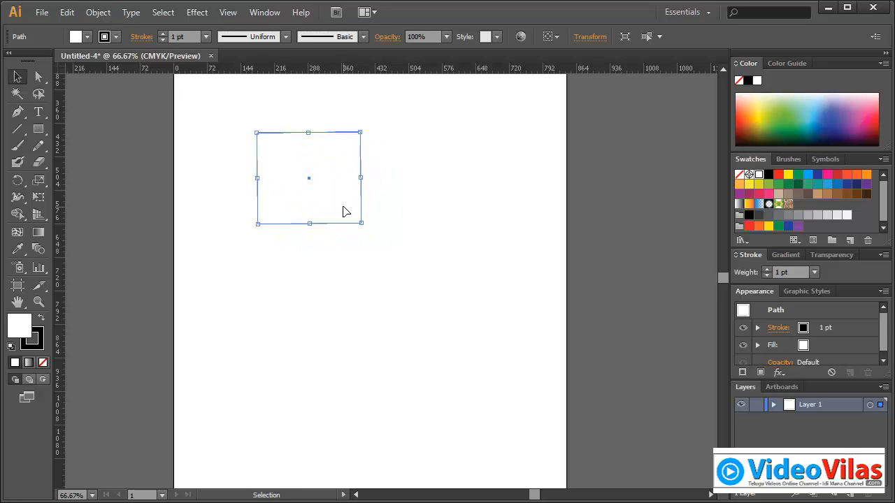
{"action": "left_click", "coordinate": [103, 13]}
{"action": "mouse_move", "coordinate": [119, 32]}
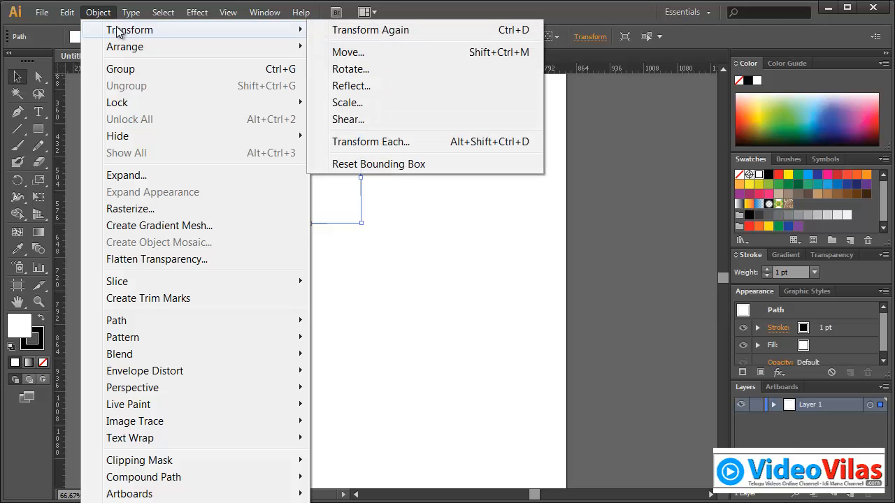
{"action": "left_click", "coordinate": [573, 15]}
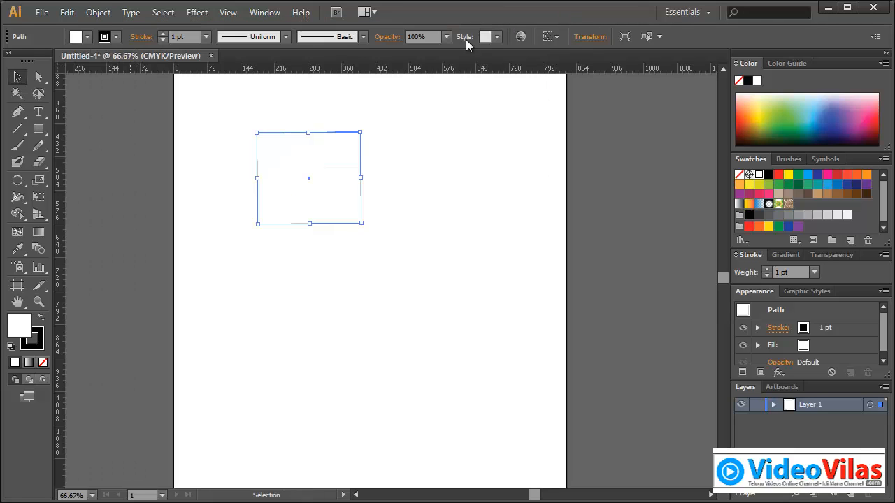
{"action": "left_click", "coordinate": [19, 181]}
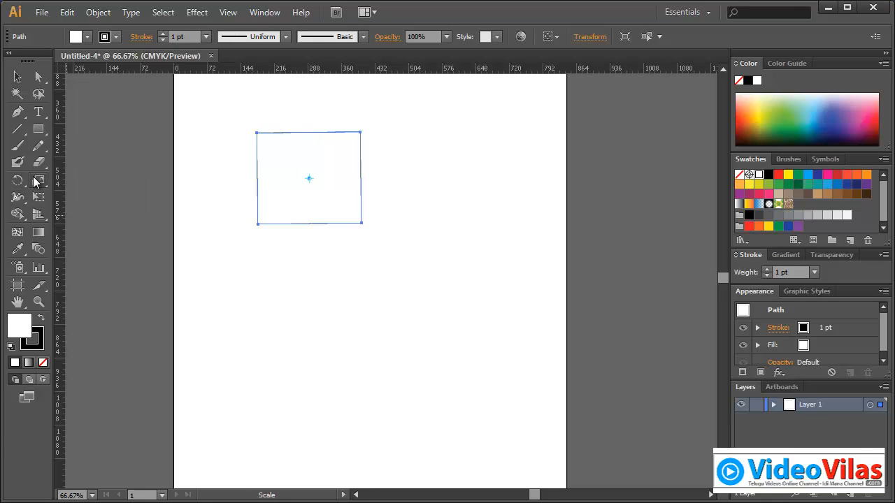
{"action": "left_click", "coordinate": [36, 181]}
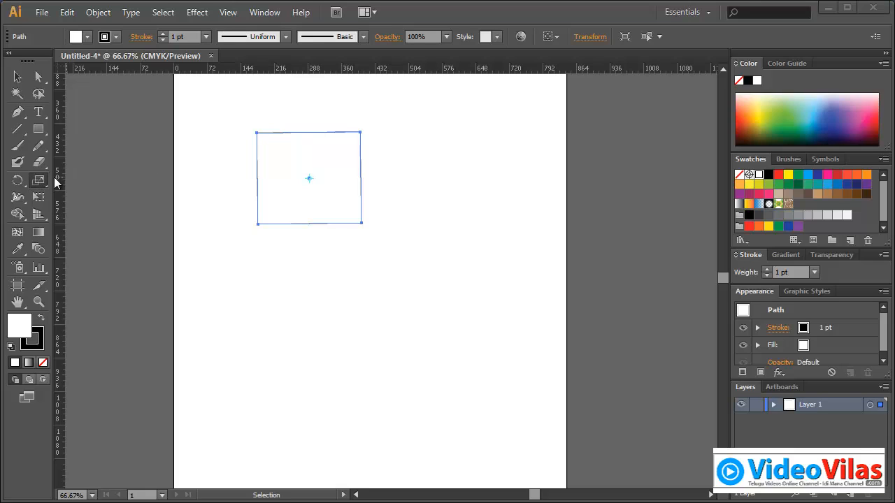
{"action": "left_click", "coordinate": [18, 76]}
Reselect the square and move it freehand diagonally down and to the right, toward the middle of the artboard.
{"action": "left_click", "coordinate": [259, 115]}
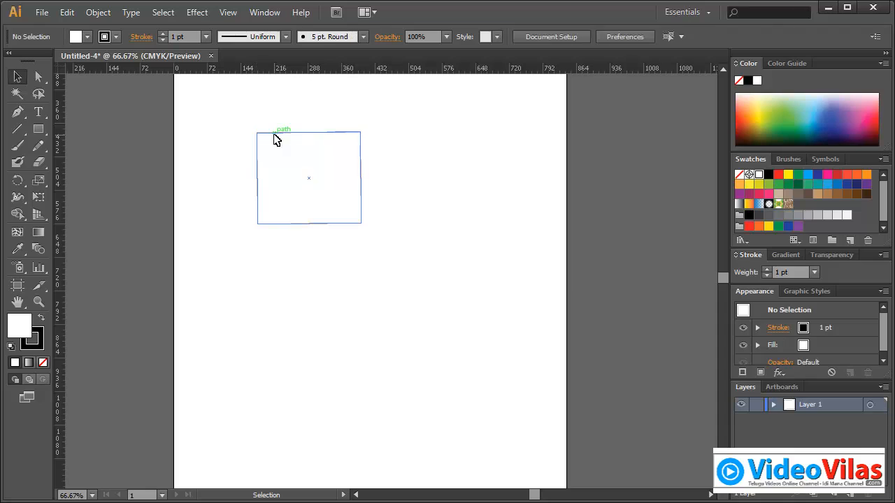
{"action": "left_click", "coordinate": [279, 136]}
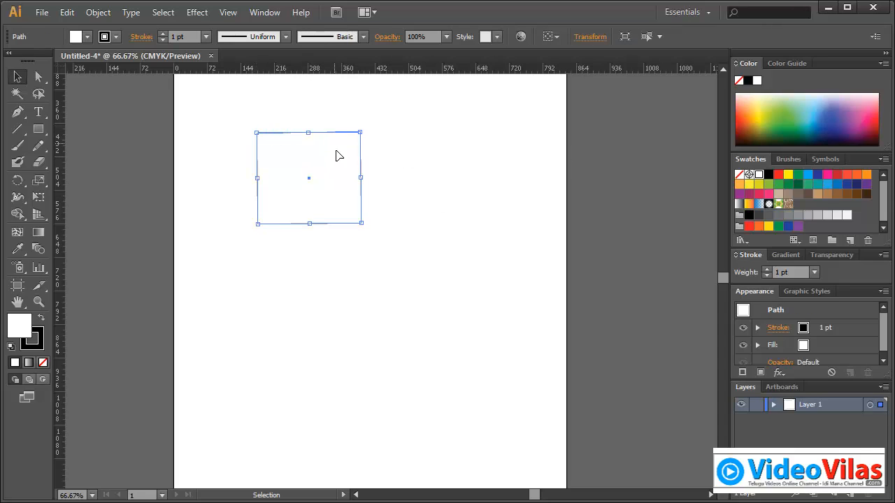
{"action": "left_click_drag", "start_coordinate": [340, 154], "coordinate": [370, 183]}
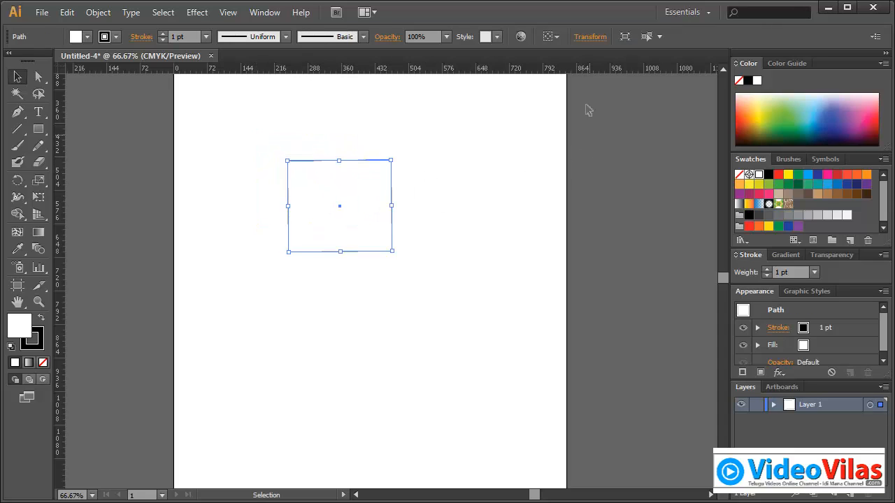
{"action": "left_click", "coordinate": [592, 40]}
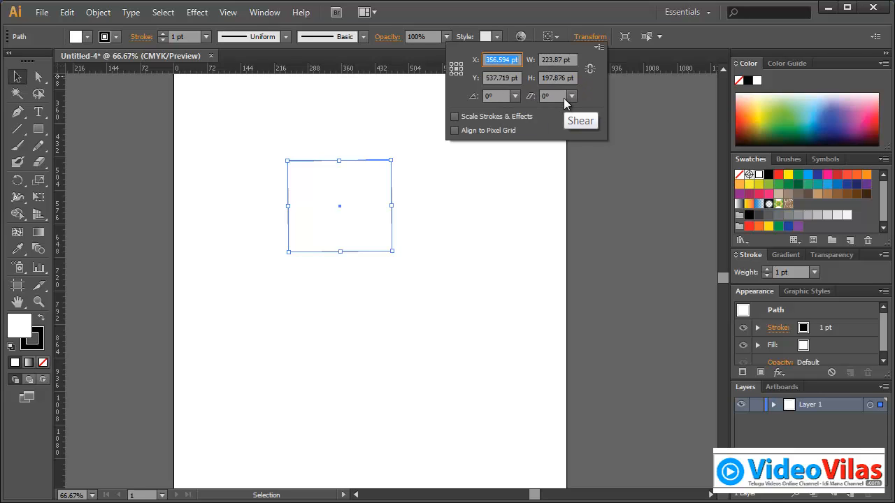
{"action": "left_click", "coordinate": [361, 170]}
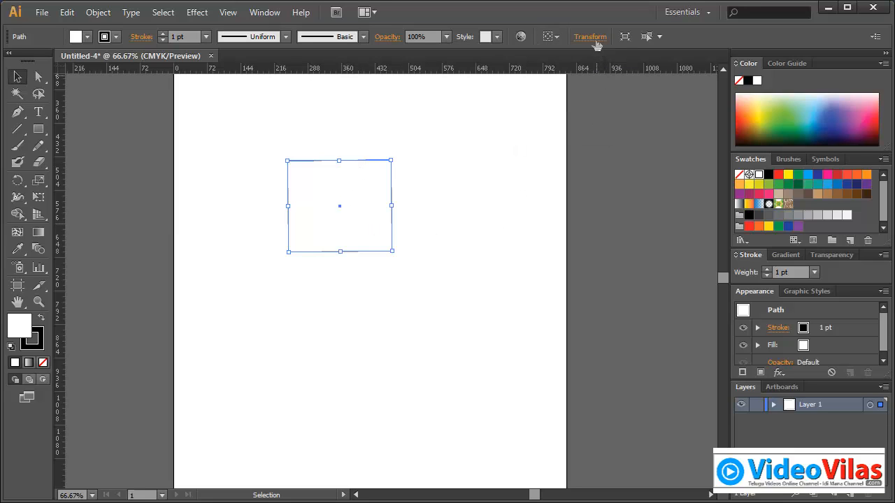
{"action": "left_click", "coordinate": [98, 11]}
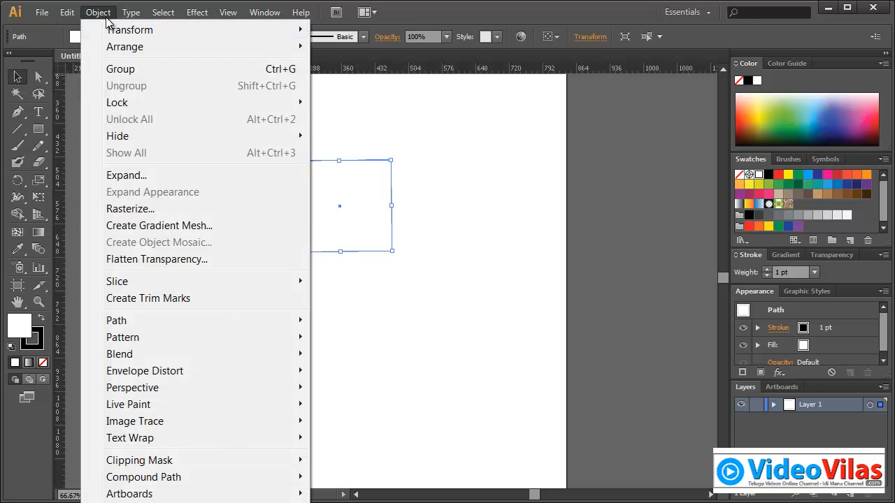
{"action": "mouse_move", "coordinate": [129, 29]}
{"action": "left_click", "coordinate": [403, 15]}
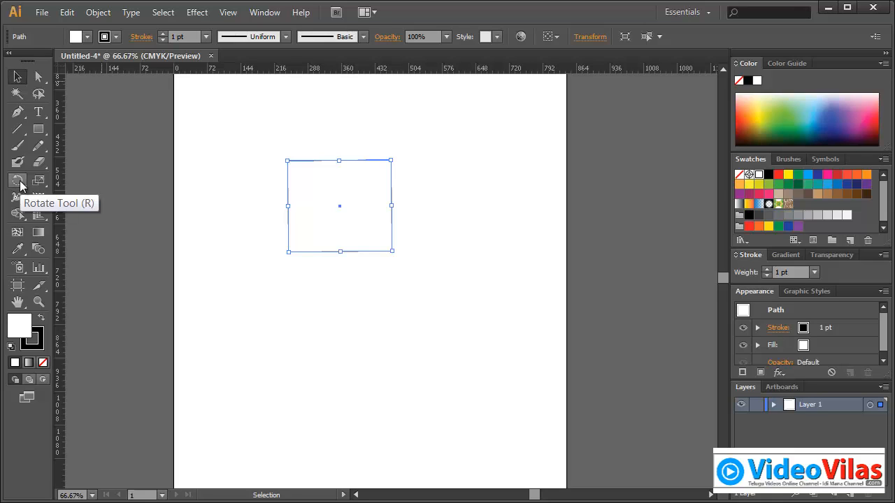
Shift the square freehand about 100 pt to the left and about 10 pt down.
{"action": "left_click", "coordinate": [313, 113]}
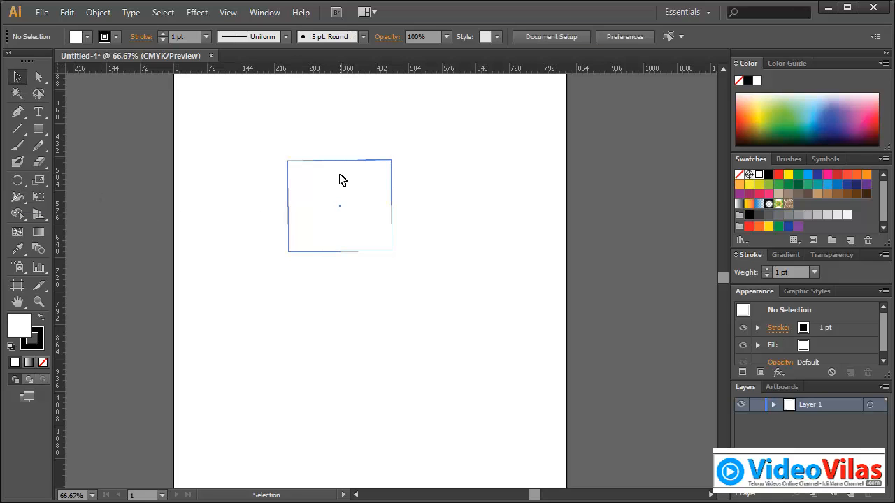
{"action": "left_click_drag", "start_coordinate": [342, 178], "coordinate": [291, 183]}
Open the Move dialog for the selected square, keep it clear of the artwork and enable Preview.
{"action": "left_click", "coordinate": [98, 12]}
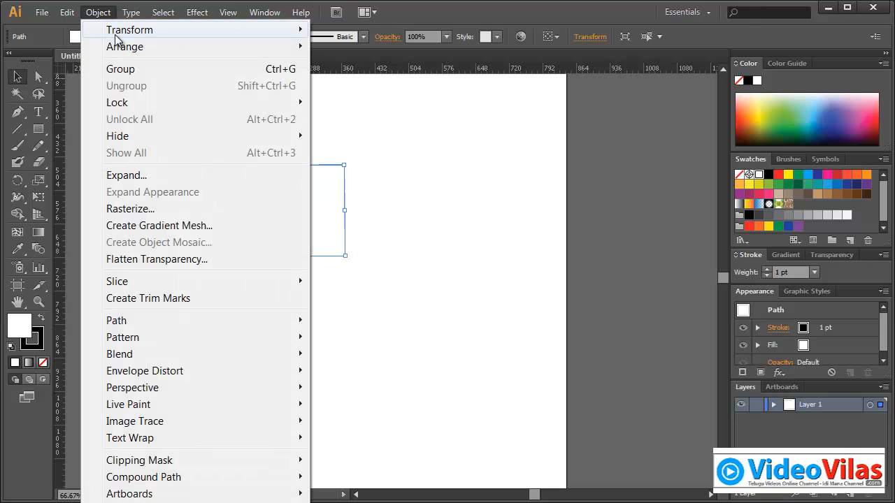
{"action": "mouse_move", "coordinate": [142, 32]}
{"action": "left_click", "coordinate": [328, 54]}
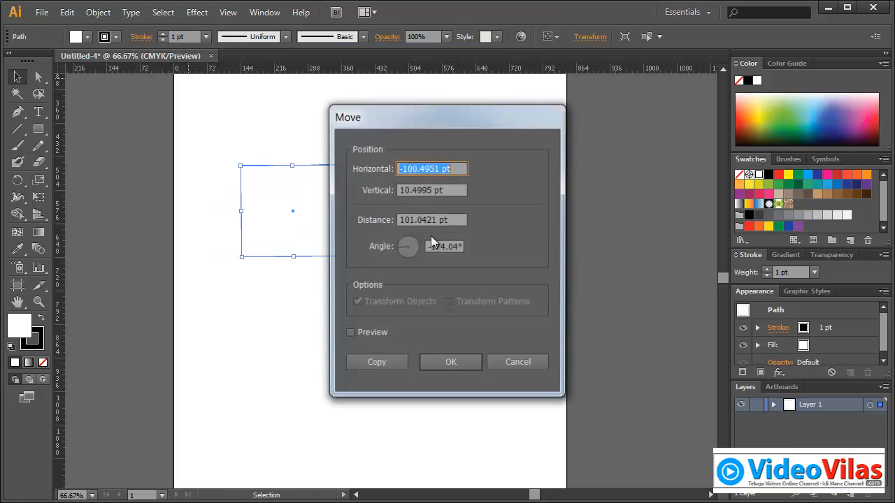
{"action": "left_click_drag", "start_coordinate": [476, 117], "coordinate": [567, 161]}
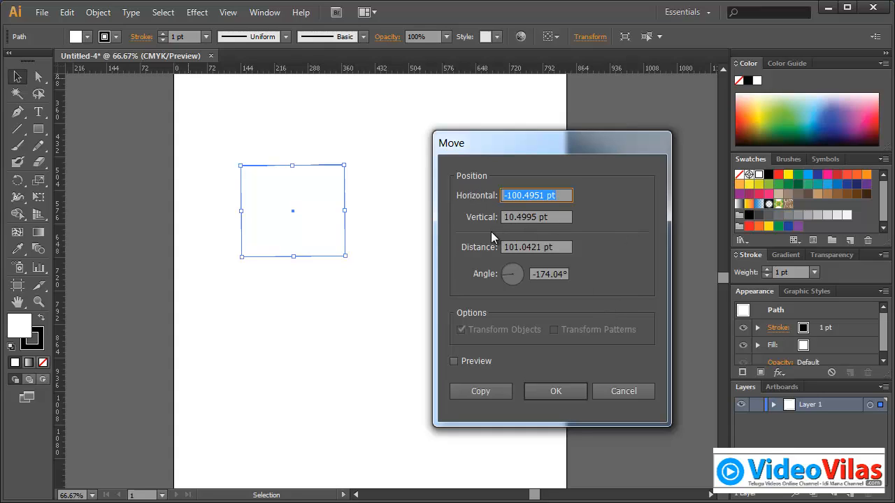
{"action": "left_click", "coordinate": [466, 361]}
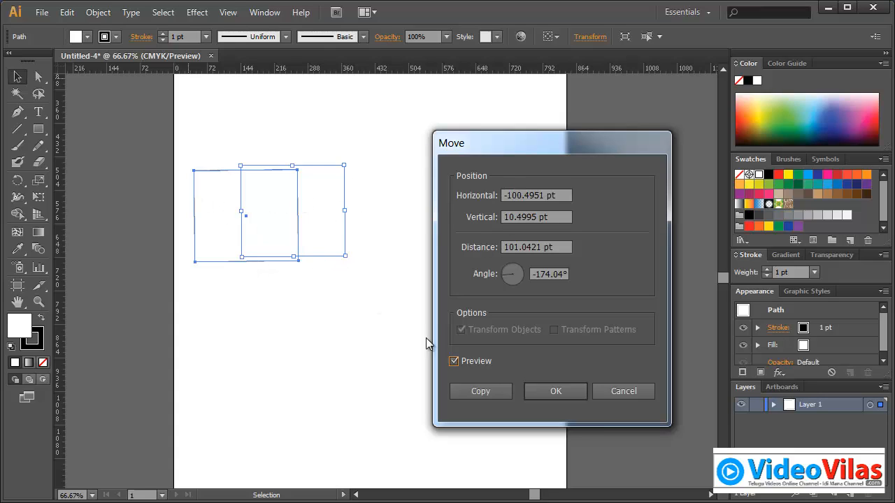
{"action": "left_click", "coordinate": [466, 363]}
{"action": "left_click", "coordinate": [465, 363]}
{"action": "left_click", "coordinate": [466, 362]}
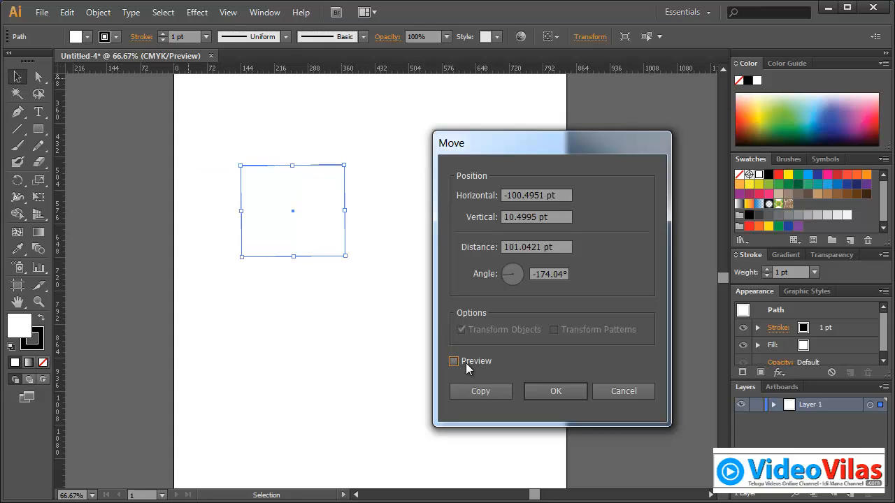
{"action": "left_click", "coordinate": [465, 363]}
{"action": "left_click", "coordinate": [465, 363]}
{"action": "left_click", "coordinate": [465, 363]}
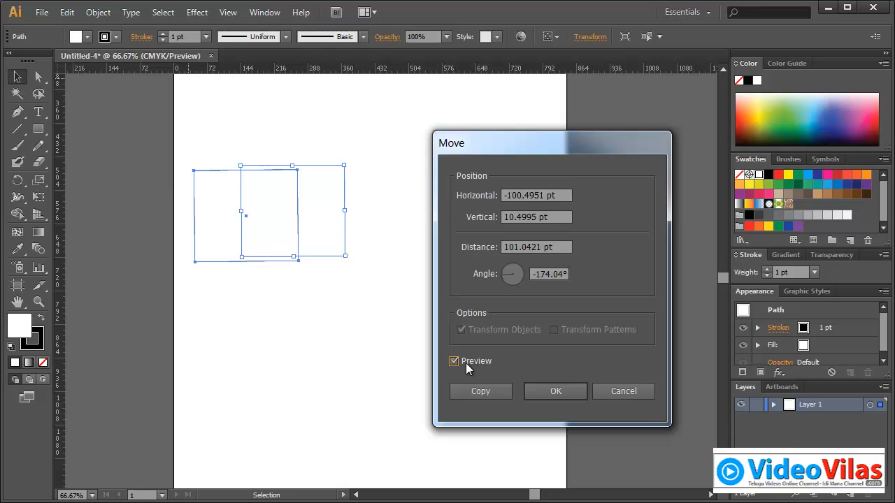
Create a copy of the square offset 10 pt horizontally and 10 pt vertically, and deselect it.
{"action": "left_click", "coordinate": [566, 196]}
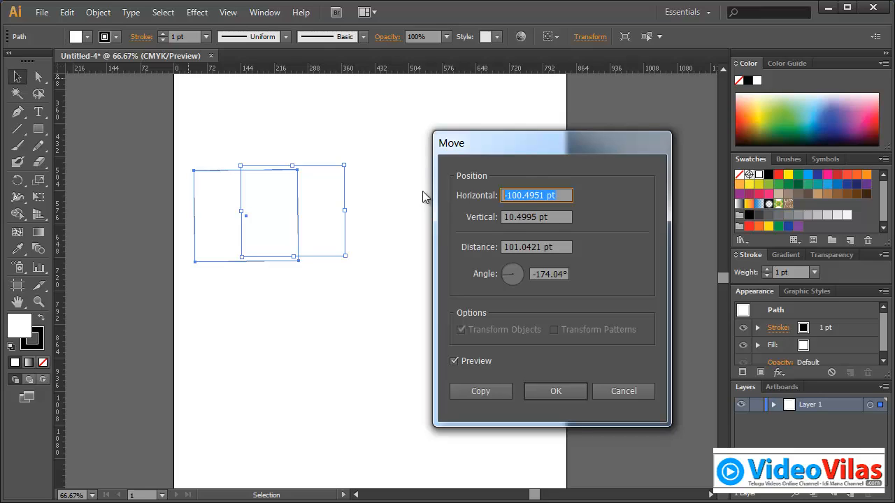
{"action": "type", "text": "10"}
{"action": "key", "text": "Tab"}
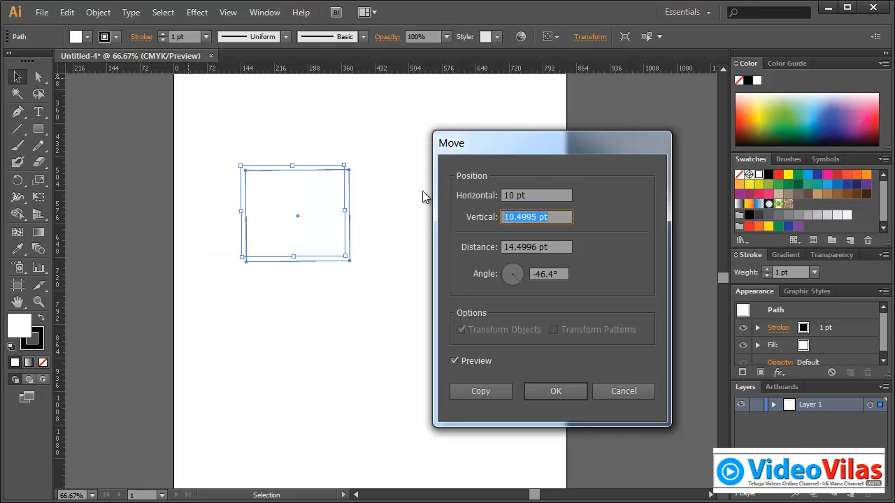
{"action": "type", "text": "10"}
{"action": "key", "text": "Tab"}
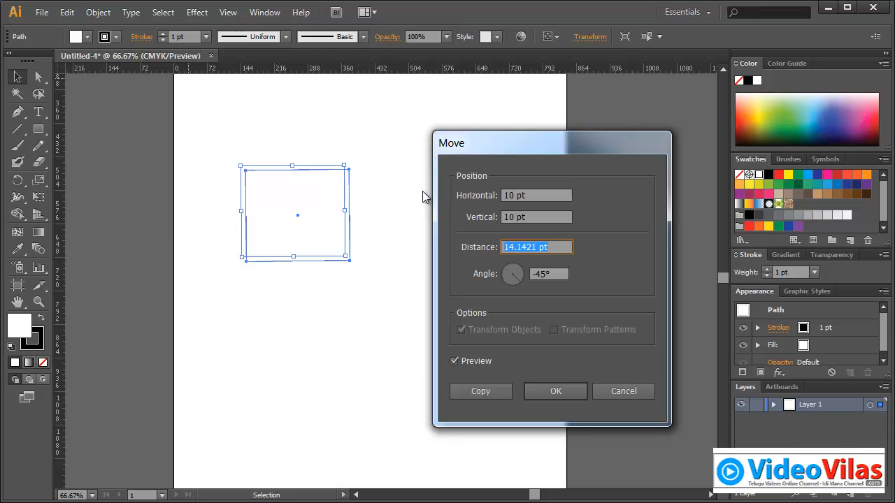
{"action": "left_click", "coordinate": [550, 195]}
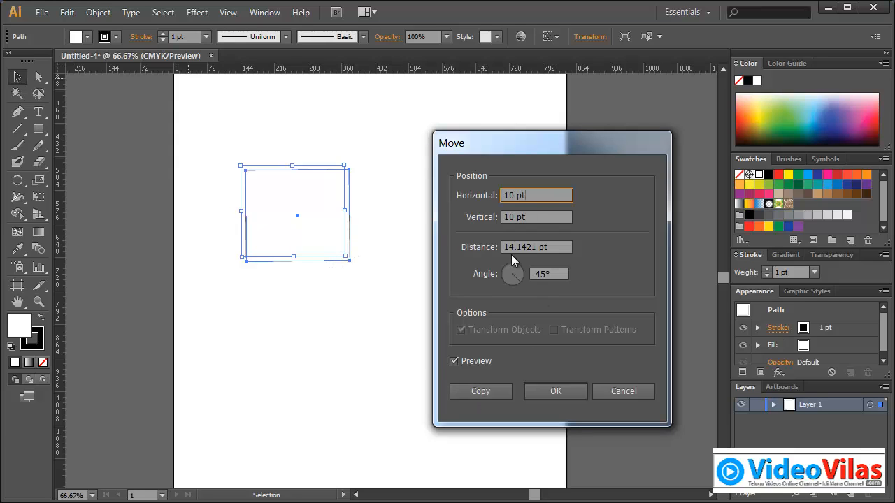
{"action": "left_click", "coordinate": [504, 393]}
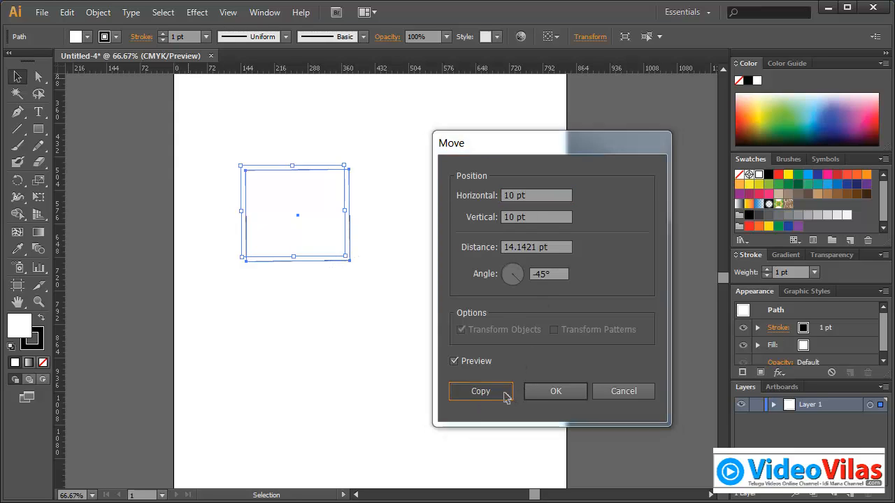
{"action": "left_click", "coordinate": [275, 150]}
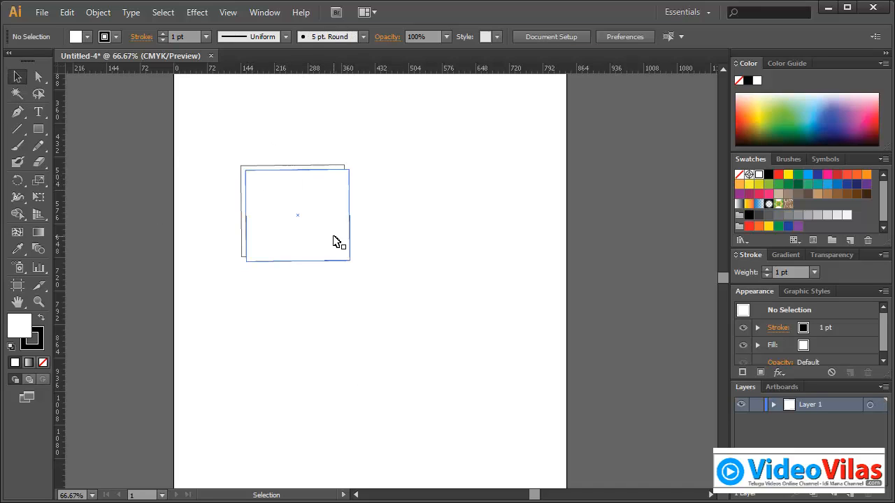
Move the copied square freehand about 237 pt to the right and about 10 pt up, so it sits beside the original.
{"action": "left_click_drag", "start_coordinate": [333, 241], "coordinate": [436, 223]}
{"action": "left_click", "coordinate": [104, 12]}
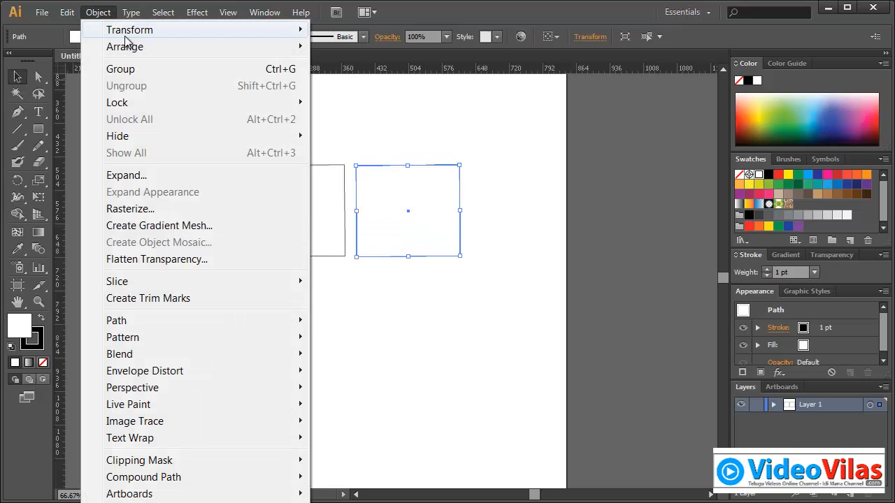
{"action": "left_click", "coordinate": [531, 296]}
{"action": "left_click", "coordinate": [443, 204]}
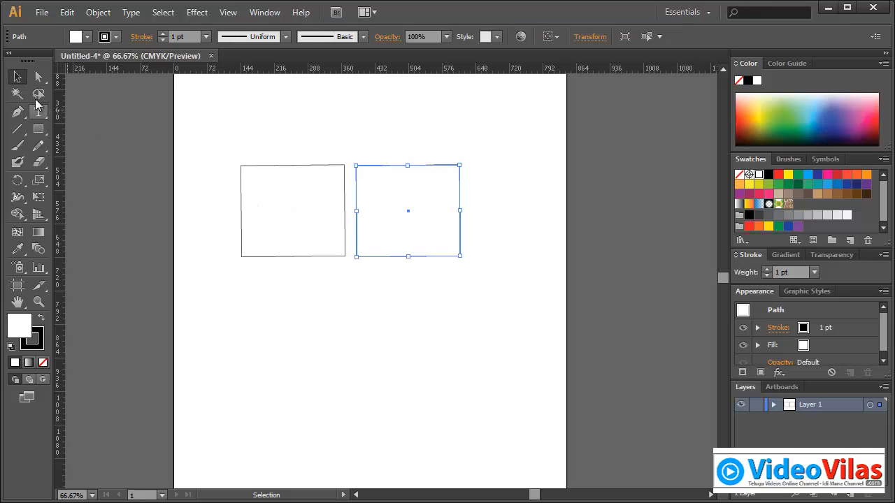
View the Move dialog's position, distance and angle values for the copied square, and close it without applying.
{"action": "double_click", "coordinate": [18, 78]}
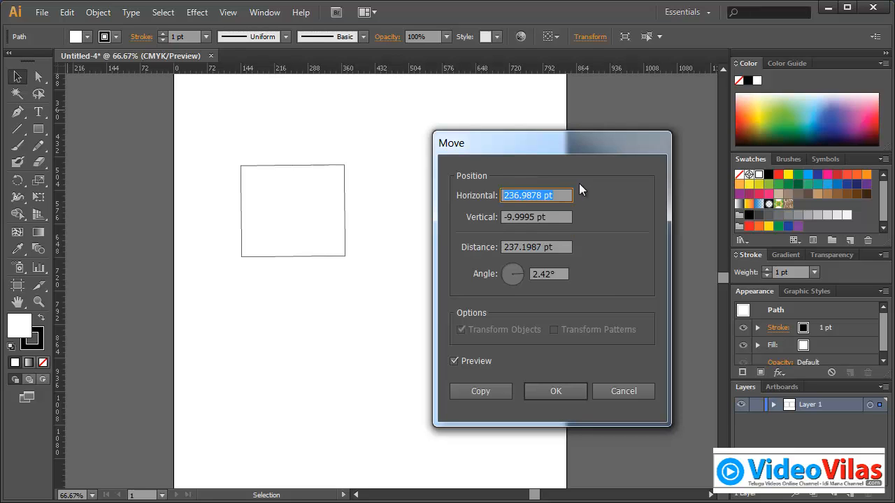
{"action": "left_click_drag", "start_coordinate": [579, 144], "coordinate": [565, 156]}
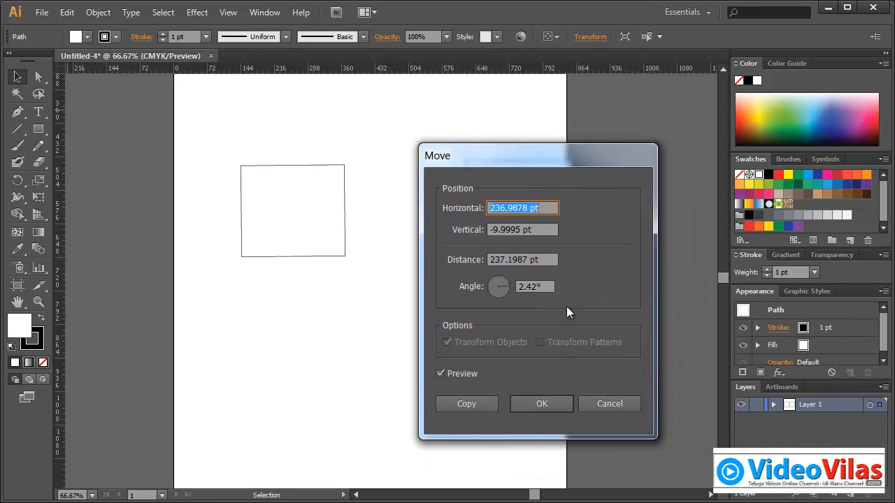
{"action": "left_click", "coordinate": [600, 402]}
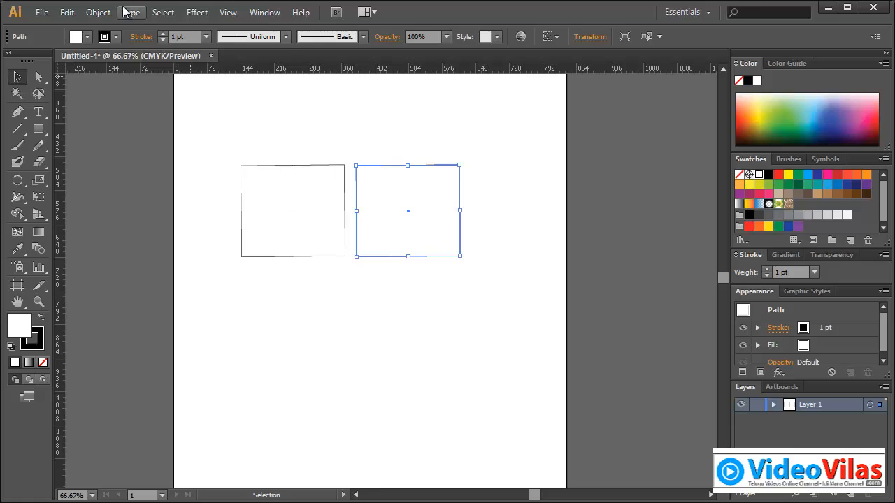
Examine the available Transform commands and the copied square's position, size and reference point settings, and deselect the square.
{"action": "left_click", "coordinate": [99, 12]}
{"action": "mouse_move", "coordinate": [132, 32]}
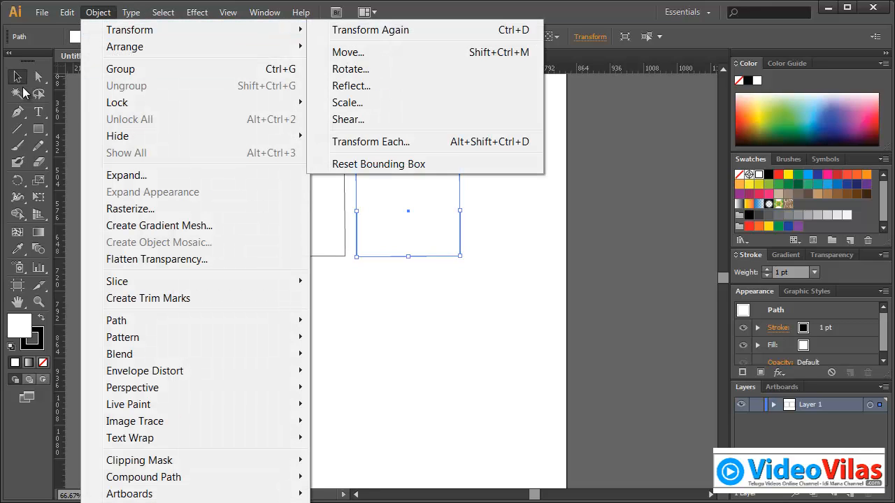
{"action": "left_click", "coordinate": [391, 16]}
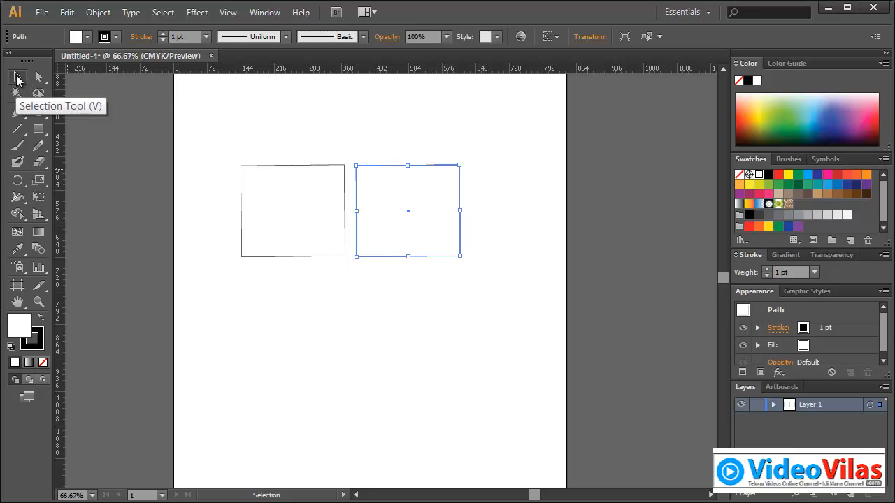
{"action": "left_click", "coordinate": [18, 78]}
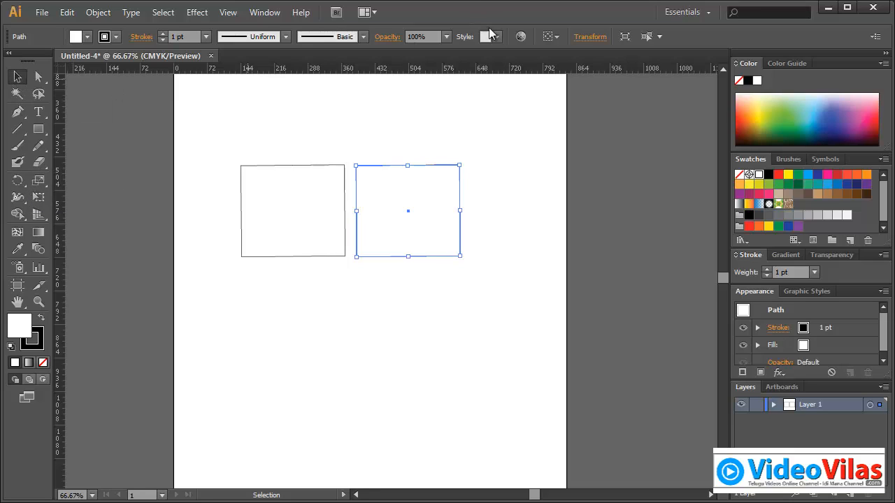
{"action": "left_click", "coordinate": [591, 37]}
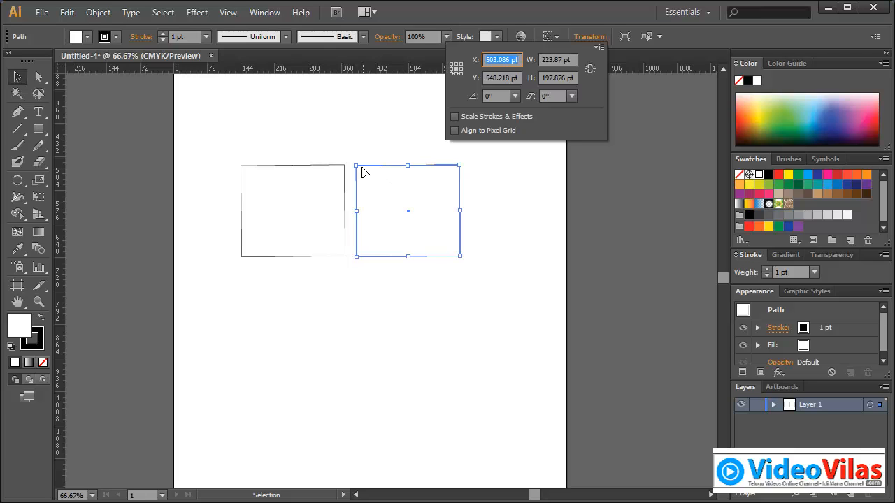
{"action": "left_click", "coordinate": [452, 65]}
{"action": "left_click", "coordinate": [456, 68]}
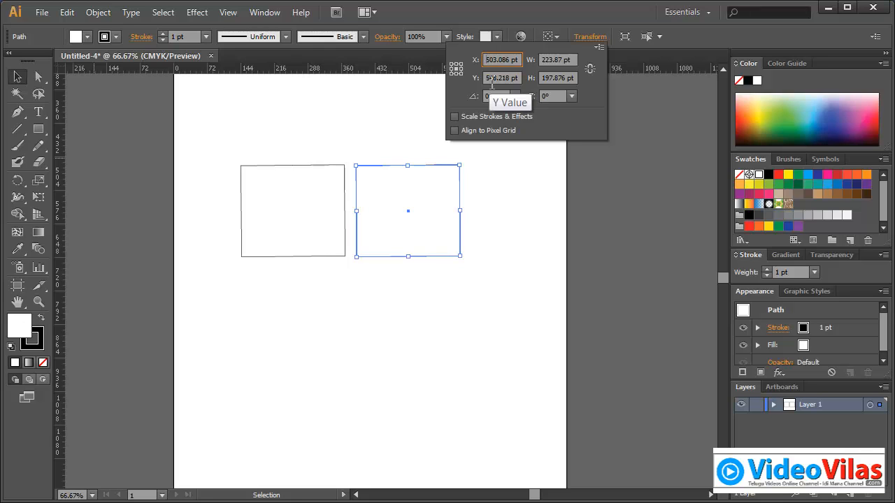
{"action": "left_click", "coordinate": [103, 13]}
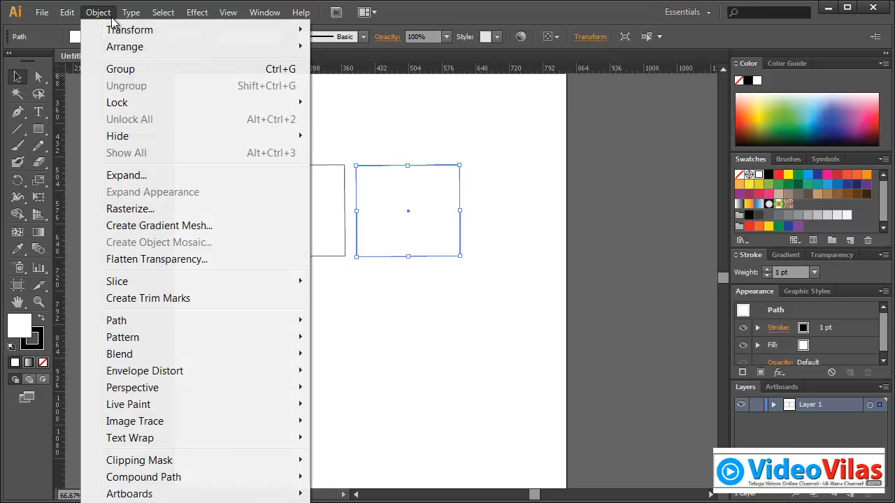
{"action": "left_click", "coordinate": [445, 8]}
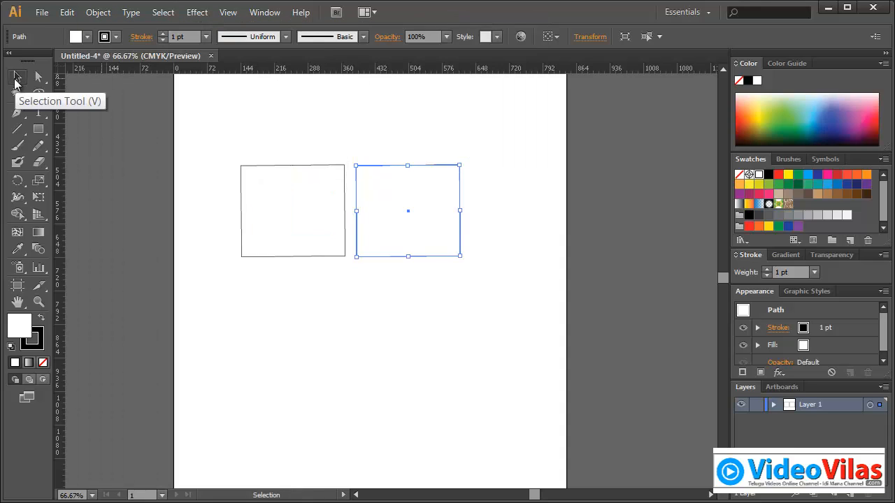
{"action": "left_click", "coordinate": [592, 39]}
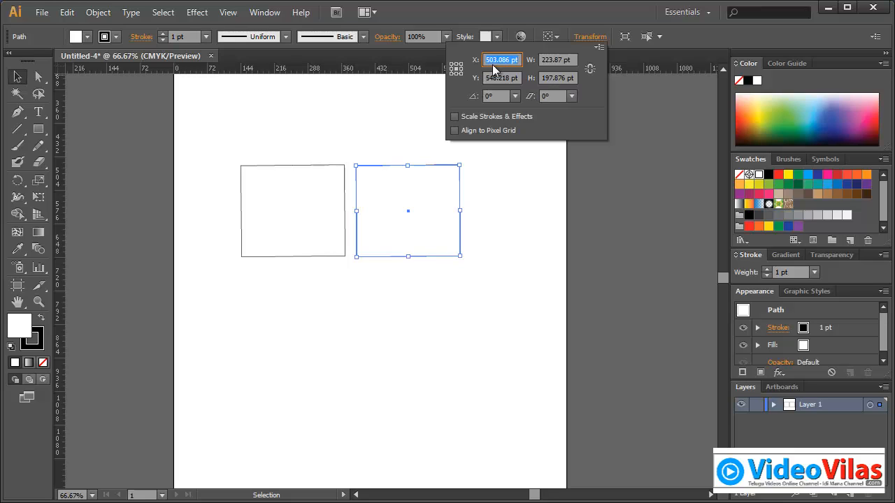
{"action": "left_click", "coordinate": [511, 10]}
{"action": "left_click", "coordinate": [494, 280]}
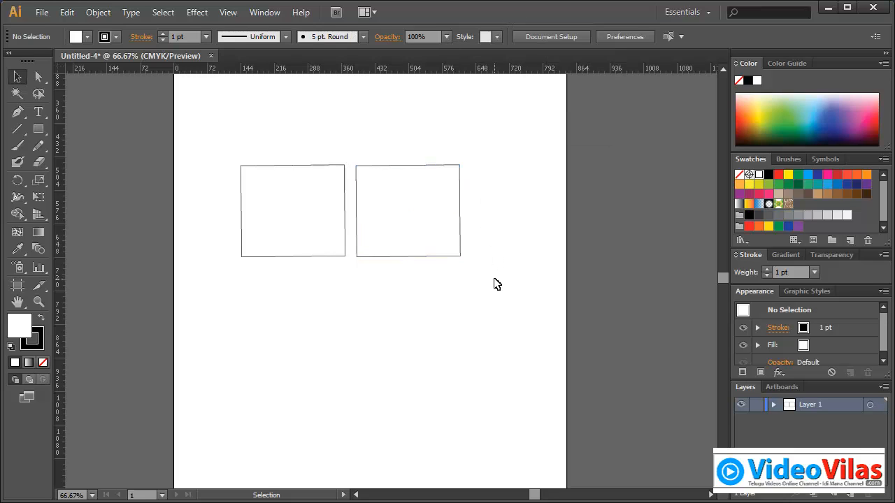
Create a copy of the left square rotated 15° with Preview on, and delete that copy.
{"action": "left_click", "coordinate": [291, 193]}
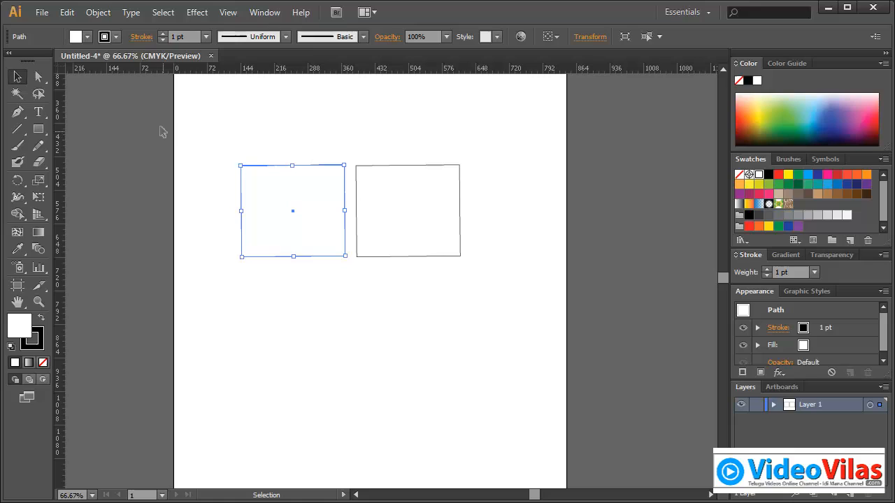
{"action": "left_click", "coordinate": [98, 12]}
{"action": "mouse_move", "coordinate": [133, 30]}
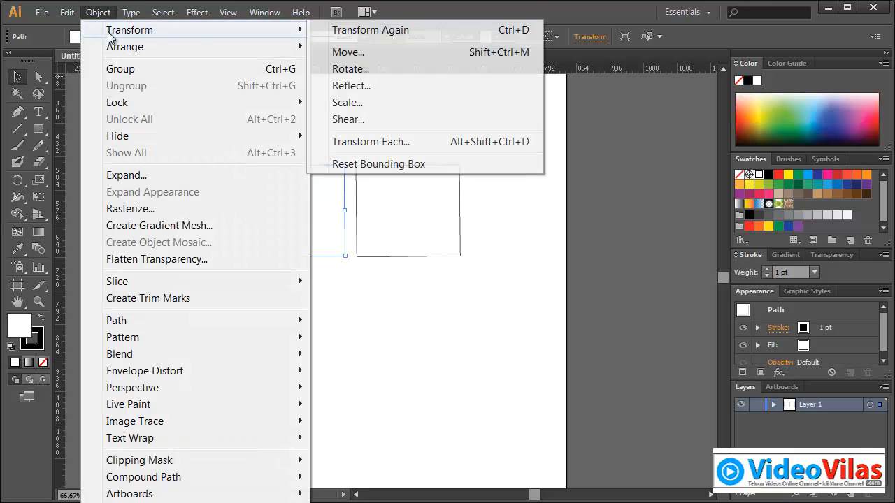
{"action": "left_click", "coordinate": [347, 70]}
{"action": "left_click_drag", "start_coordinate": [457, 173], "coordinate": [561, 162]}
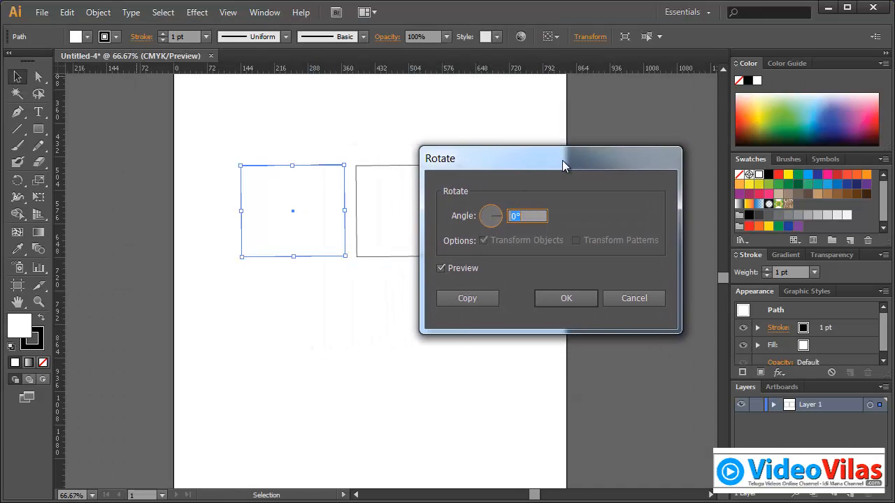
{"action": "left_click", "coordinate": [459, 269]}
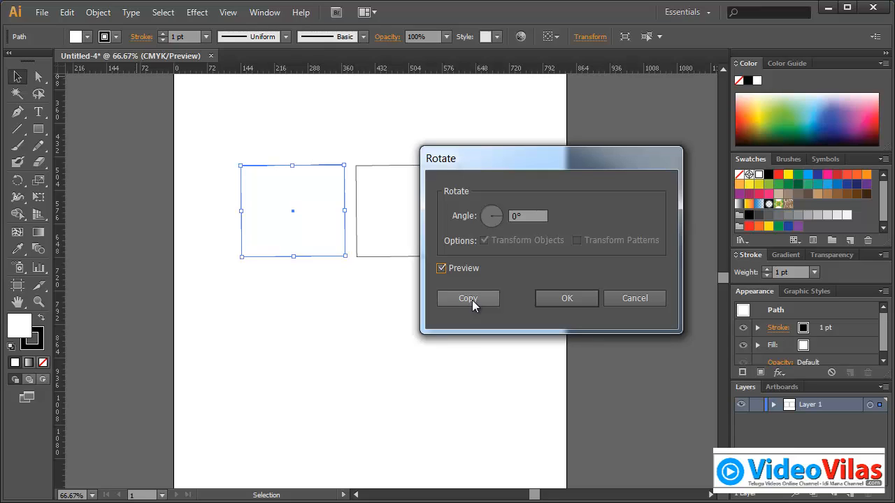
{"action": "left_click", "coordinate": [451, 216]}
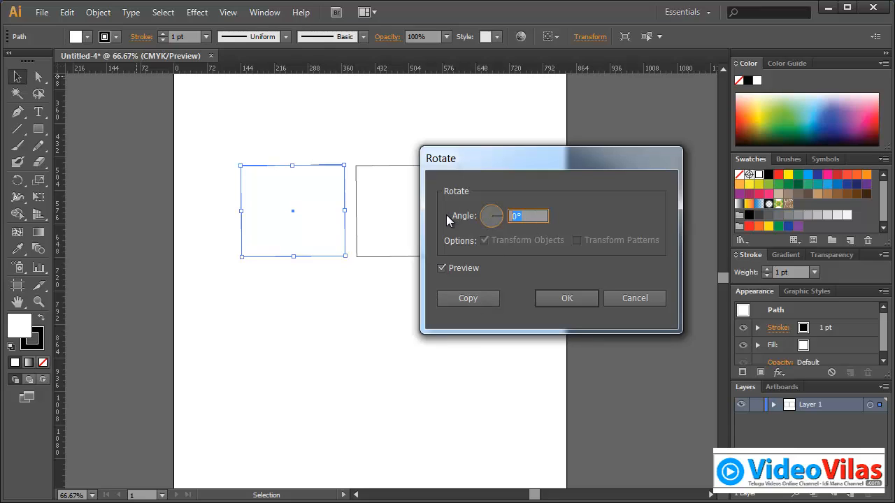
{"action": "type", "text": "15"}
{"action": "left_click", "coordinate": [473, 298]}
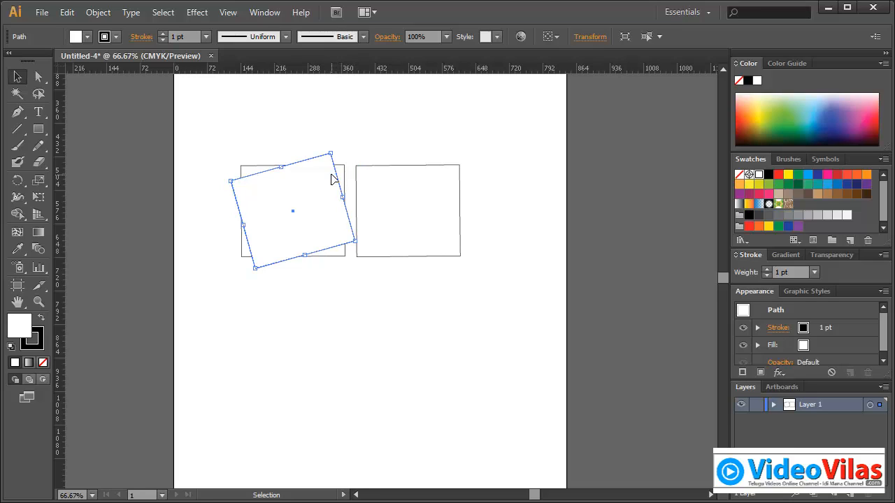
{"action": "key", "text": "Delete"}
Reselect the left square and rotate it freehand around its center with the Rotate tool until it sits nearly level.
{"action": "left_click", "coordinate": [331, 180]}
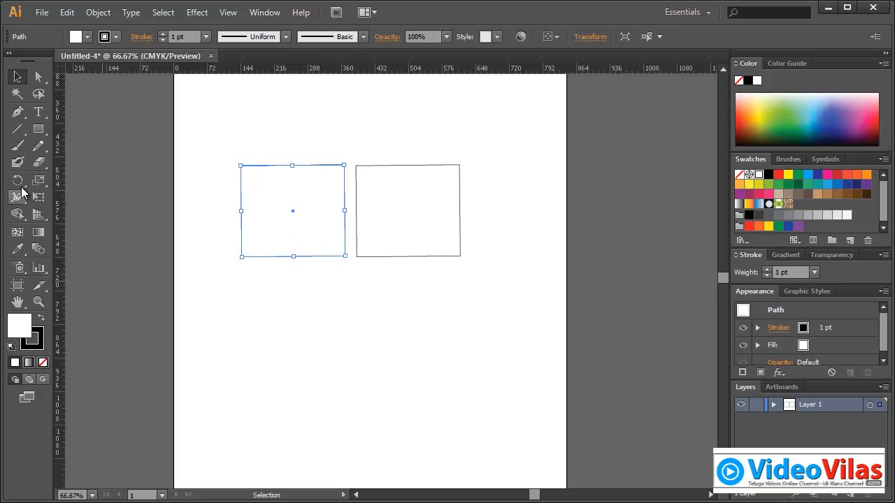
{"action": "left_click", "coordinate": [17, 180]}
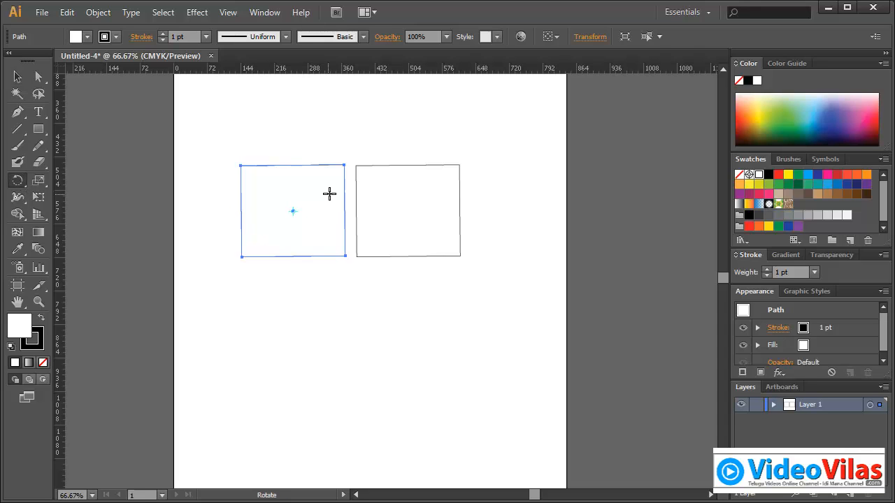
{"action": "left_click_drag", "start_coordinate": [329, 177], "coordinate": [312, 166]}
{"action": "left_click_drag", "start_coordinate": [248, 167], "coordinate": [256, 245]}
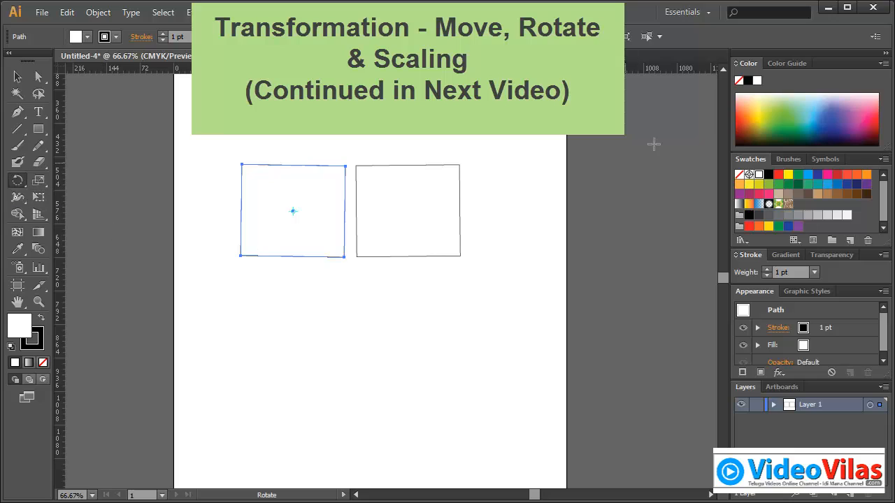
Apply a preset 30° rotation to the left square, and undo that rotation.
{"action": "left_click", "coordinate": [589, 37]}
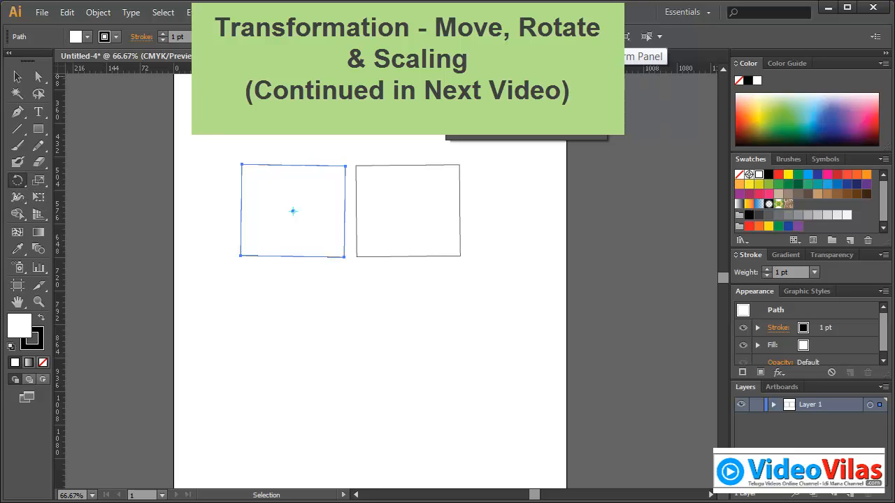
{"action": "left_click", "coordinate": [515, 96]}
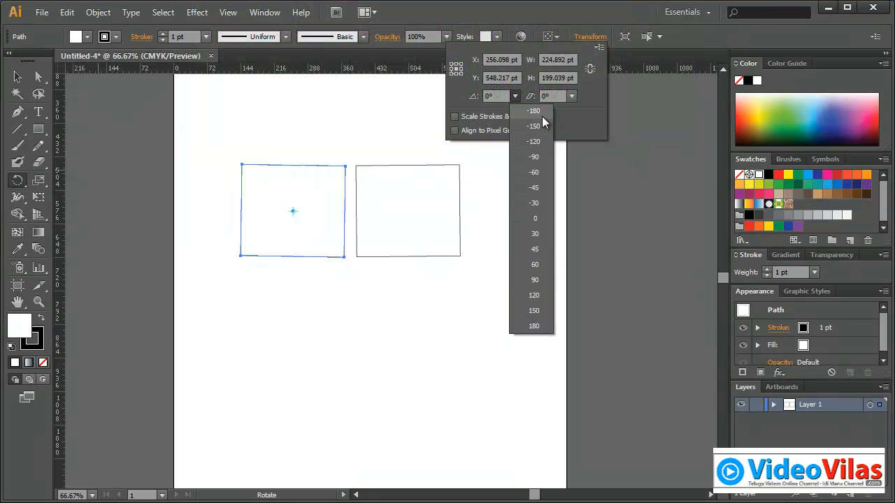
{"action": "left_click", "coordinate": [546, 232]}
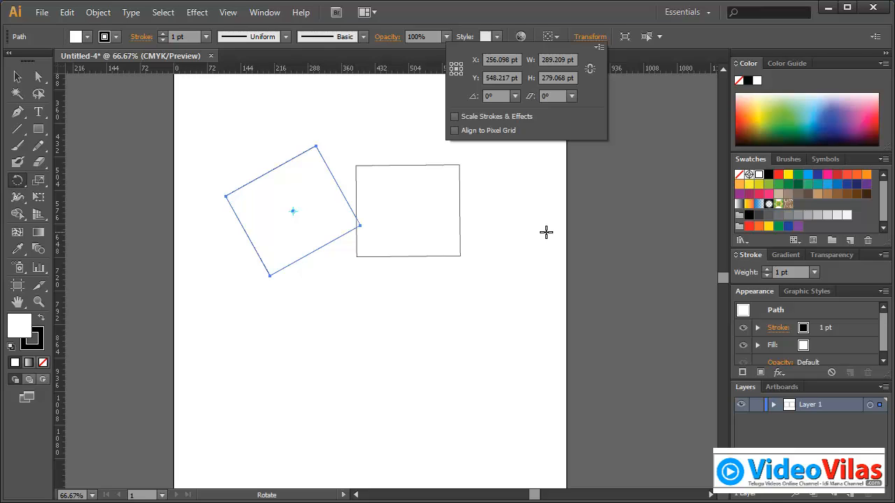
{"action": "key", "text": "Escape"}
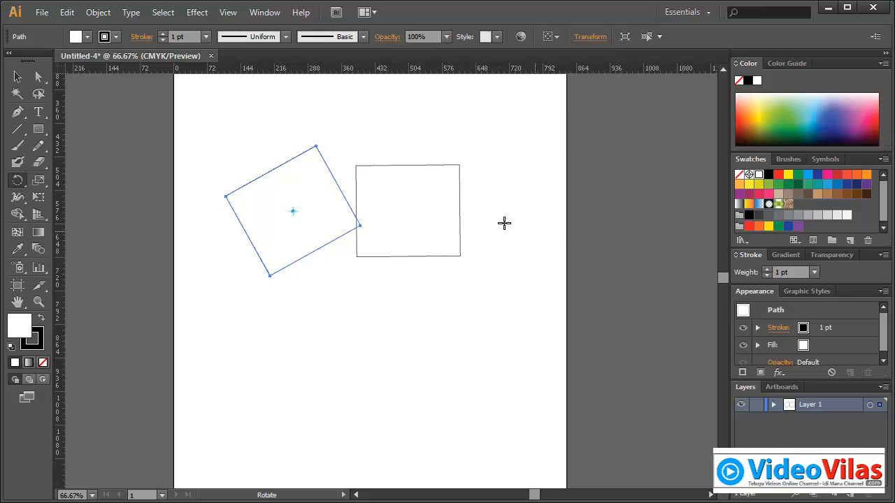
{"action": "key", "text": "ctrl+z"}
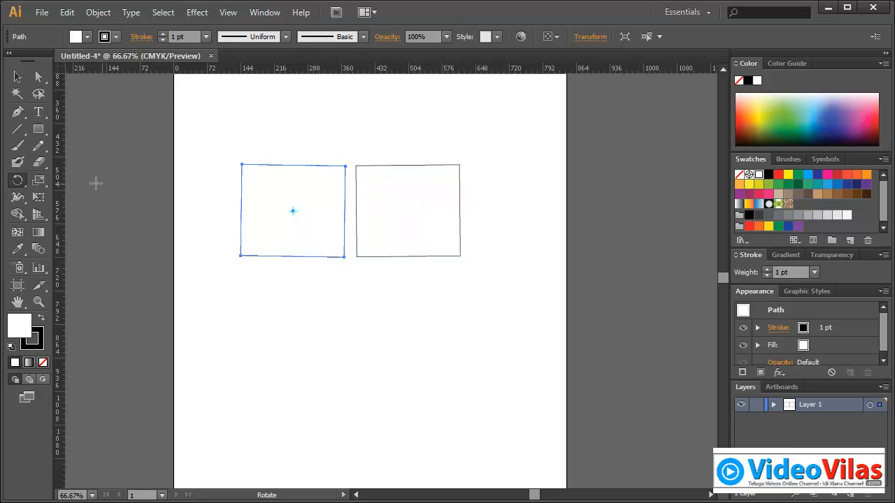
View the Rotate dialog's angle and options for the left square, and cancel without applying.
{"action": "left_click", "coordinate": [20, 182]}
{"action": "left_click", "coordinate": [588, 42]}
{"action": "left_click", "coordinate": [103, 13]}
{"action": "mouse_move", "coordinate": [110, 29]}
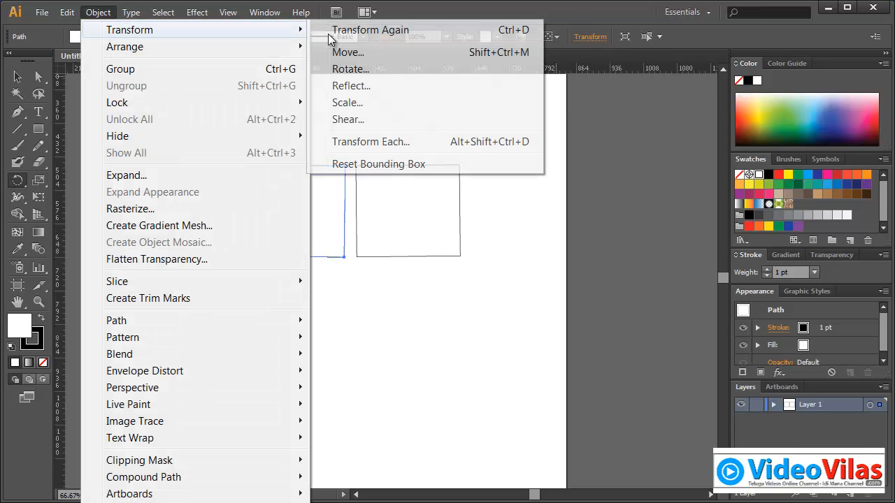
{"action": "left_click", "coordinate": [349, 68]}
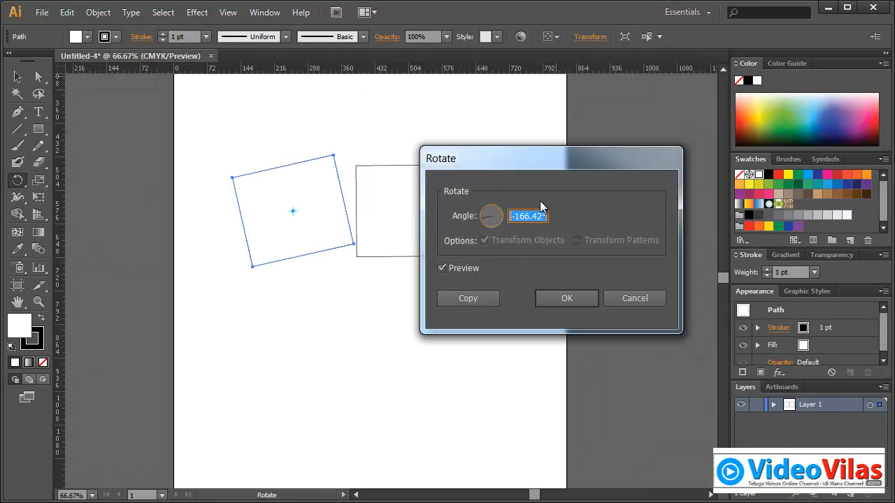
{"action": "left_click", "coordinate": [634, 297]}
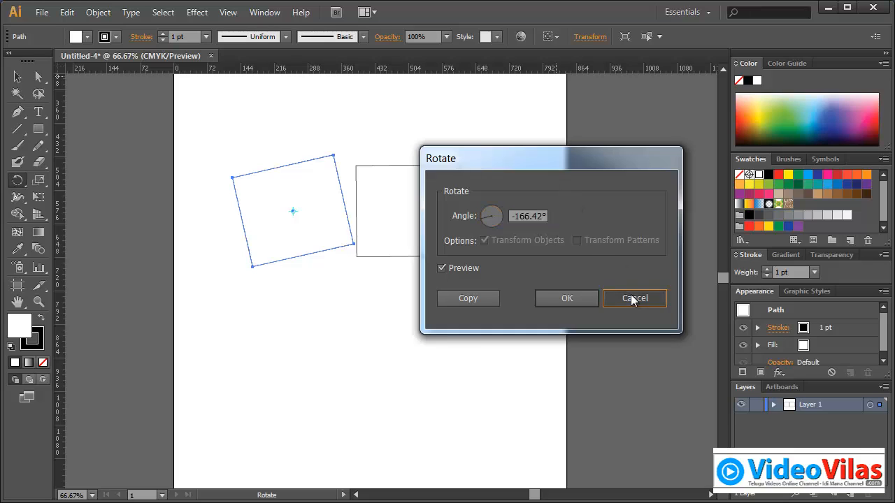
Display the left square's position, size, rotation and shear settings for review.
{"action": "key", "text": "v"}
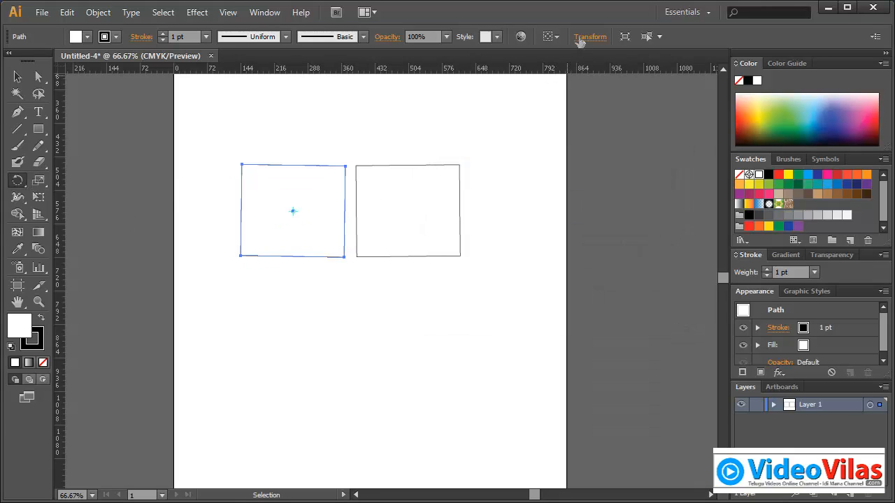
{"action": "left_click", "coordinate": [580, 39]}
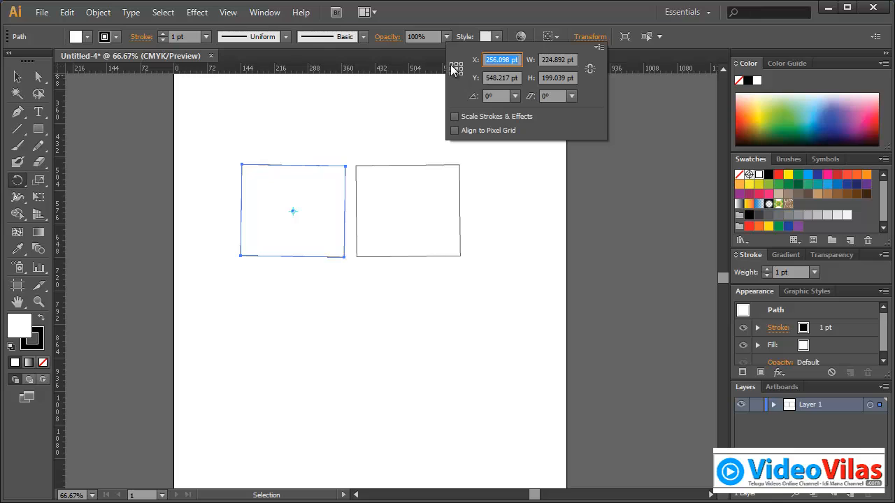
{"action": "left_click", "coordinate": [559, 11]}
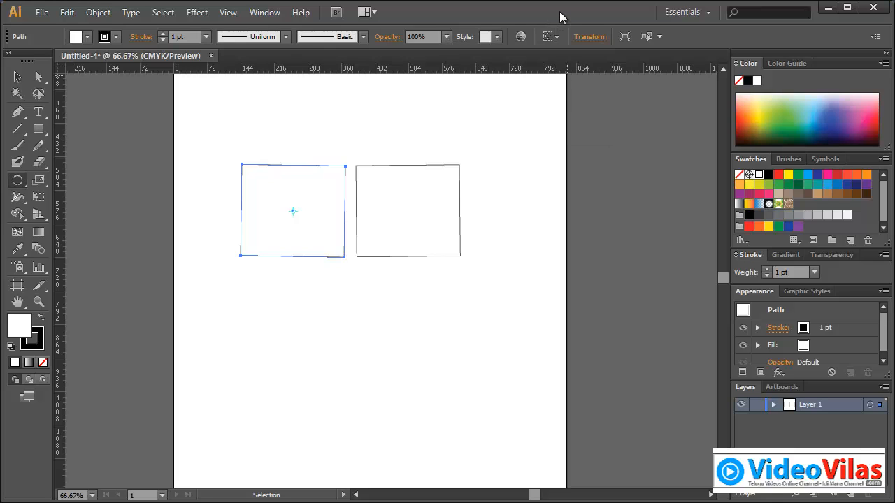
{"action": "key", "text": "r"}
{"action": "key", "text": "v"}
{"action": "left_click", "coordinate": [591, 37]}
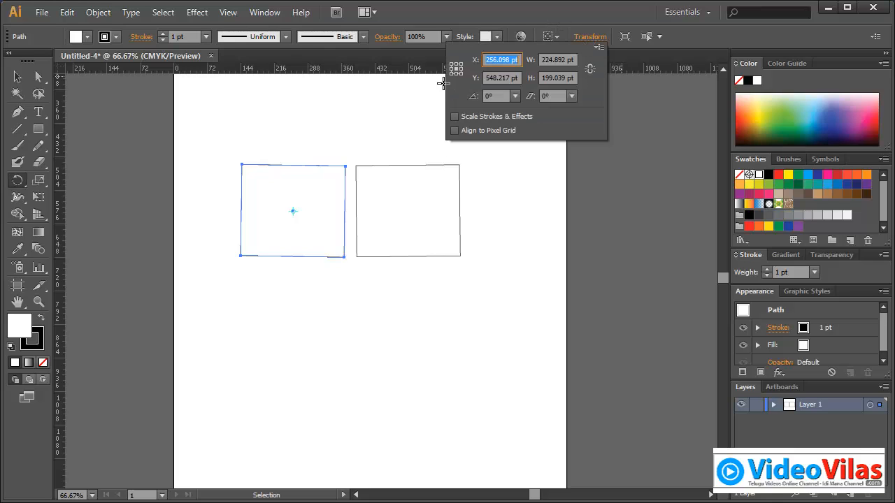
Rotate the left square 30° about its upper-left reference point through the Transform settings, and undo that rotation.
{"action": "left_click", "coordinate": [451, 63]}
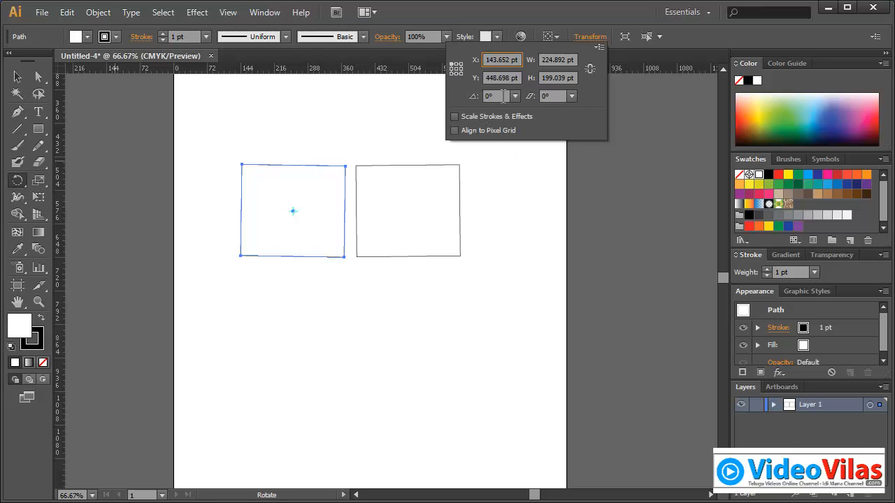
{"action": "left_click_drag", "start_coordinate": [504, 96], "coordinate": [483, 96]}
{"action": "type", "text": "30"}
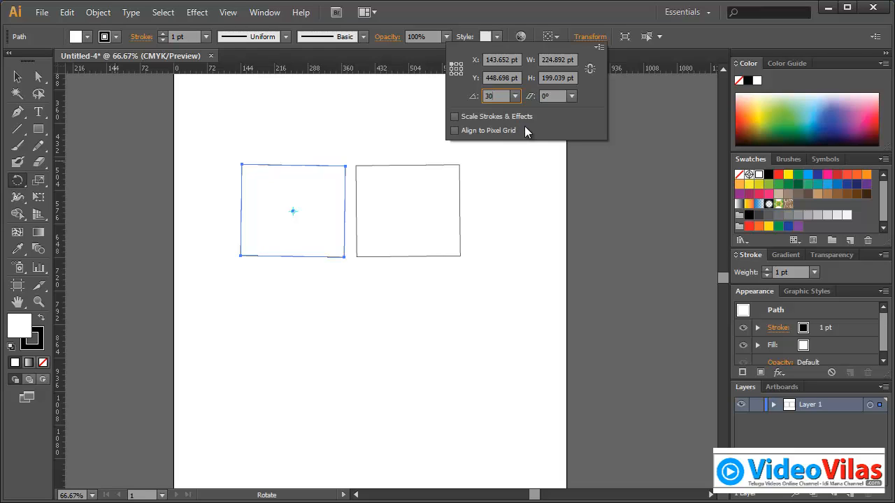
{"action": "key", "text": "Return"}
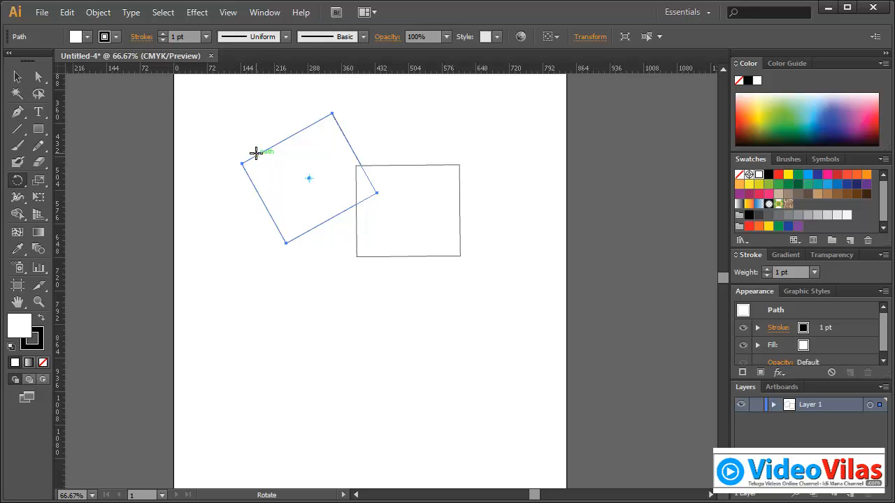
{"action": "left_click", "coordinate": [68, 12]}
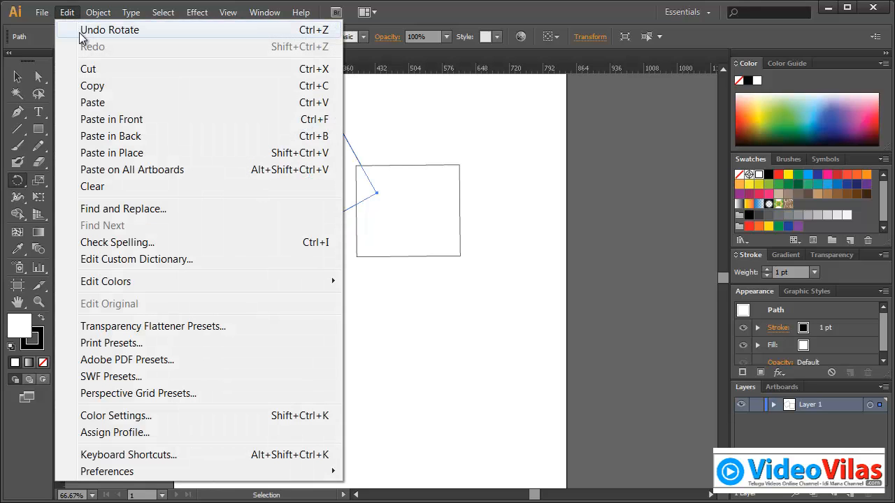
{"action": "left_click", "coordinate": [83, 30]}
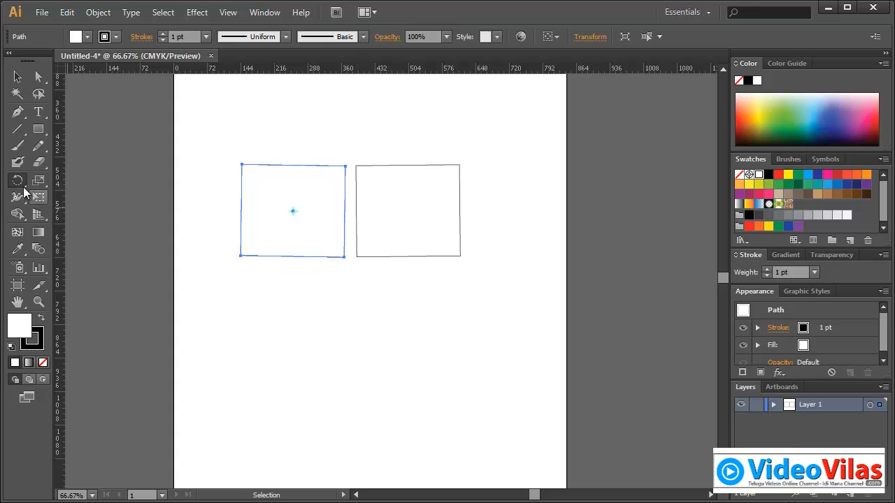
Rotate the left square freehand with the Rotate tool around a pivot near its lower-left corner, and undo the rotations.
{"action": "left_click", "coordinate": [20, 183]}
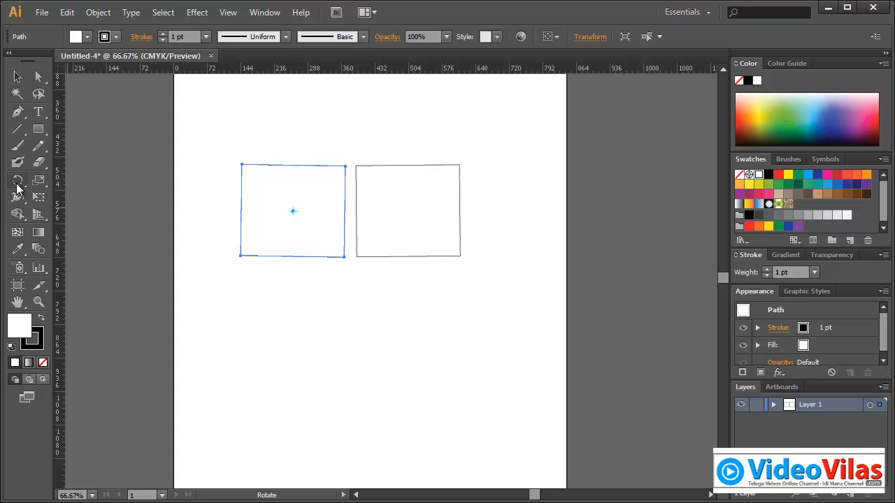
{"action": "left_click", "coordinate": [260, 235]}
{"action": "left_click_drag", "start_coordinate": [259, 187], "coordinate": [325, 295]}
{"action": "key", "text": "ctrl+z"}
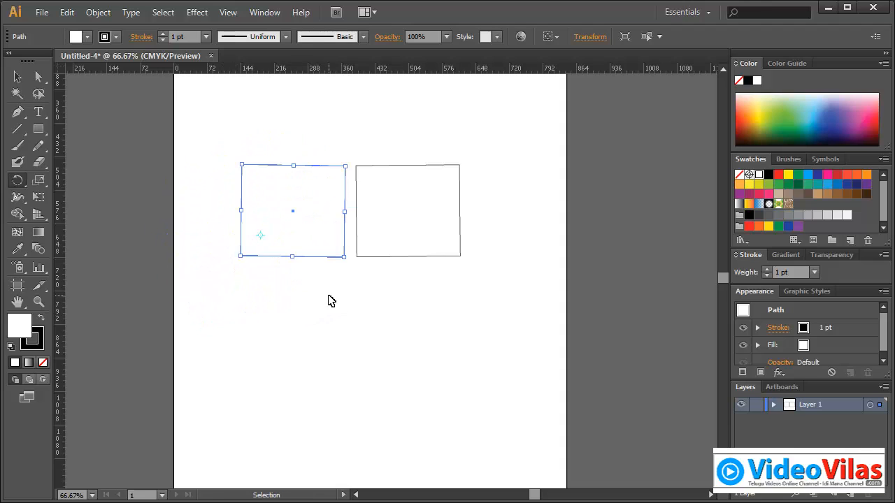
{"action": "key", "text": "ctrl+shift+z"}
{"action": "key", "text": "ctrl+z"}
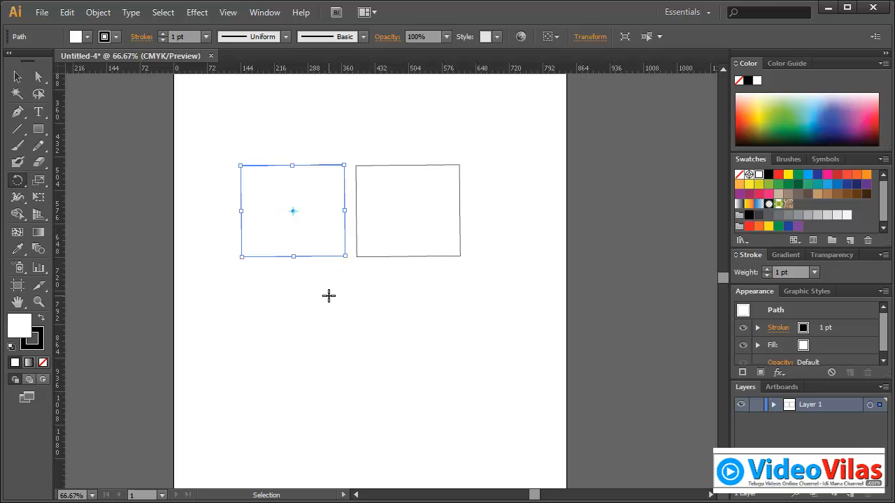
{"action": "left_click", "coordinate": [18, 179]}
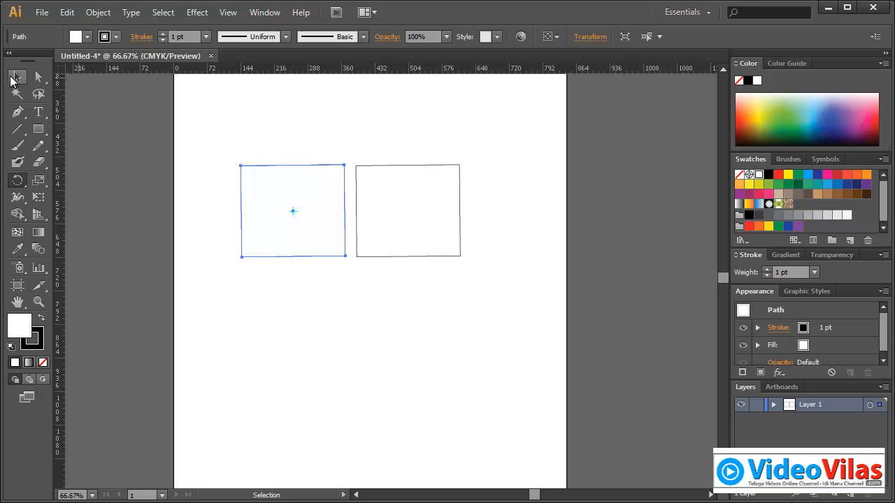
{"action": "key", "text": "v"}
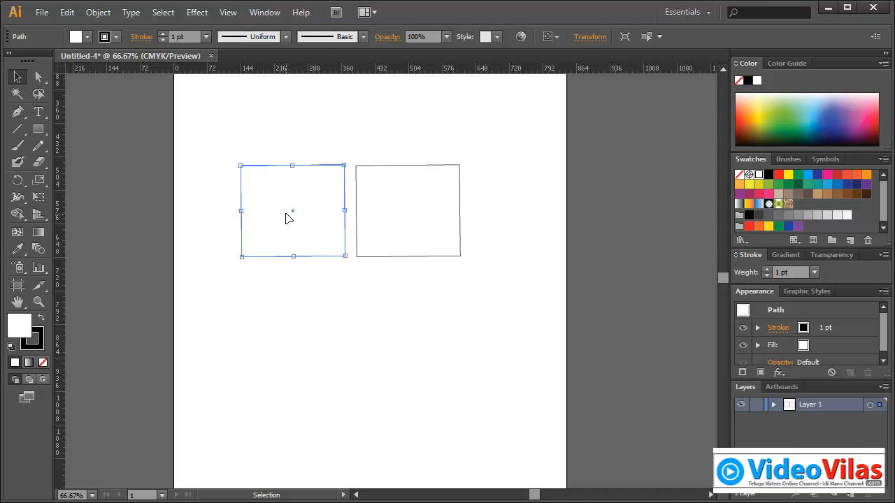
{"action": "left_click", "coordinate": [98, 12]}
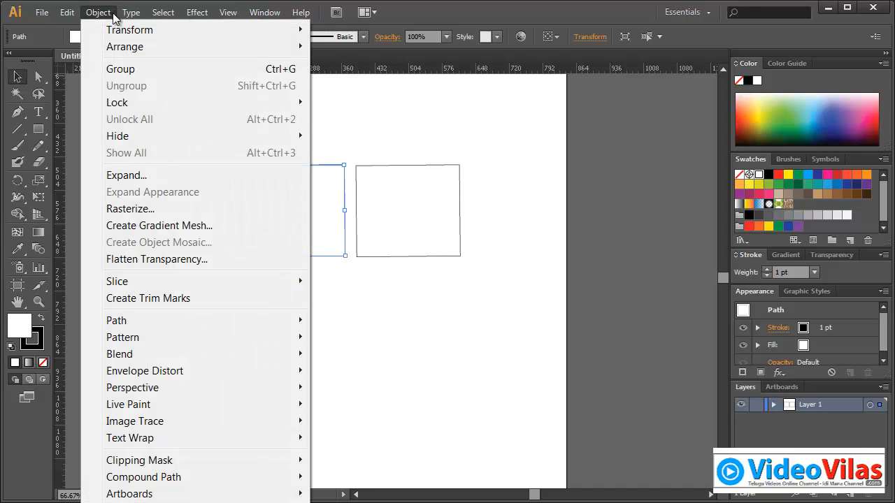
{"action": "mouse_move", "coordinate": [126, 13]}
{"action": "mouse_move", "coordinate": [98, 12]}
{"action": "mouse_move", "coordinate": [133, 29]}
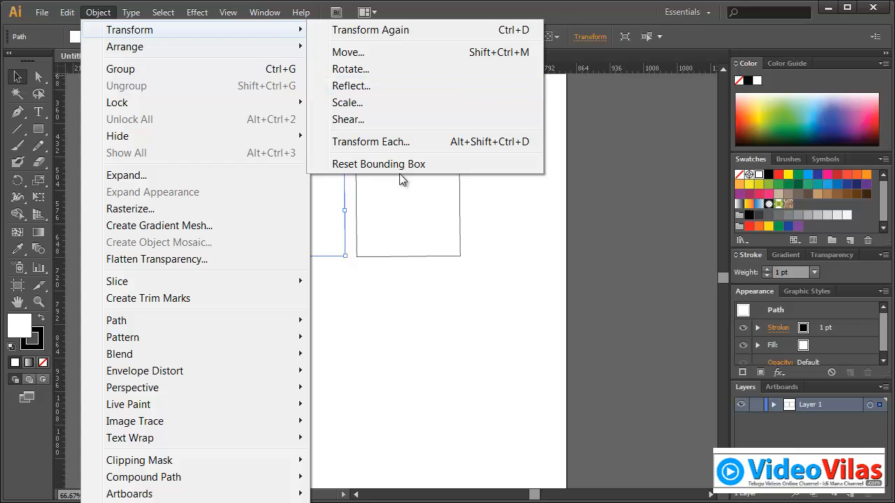
{"action": "left_click", "coordinate": [541, 254]}
Delete both squares and draw a large six-pointed star in the middle of the artboard with the Star tool.
{"action": "left_click_drag", "start_coordinate": [297, 131], "coordinate": [405, 283]}
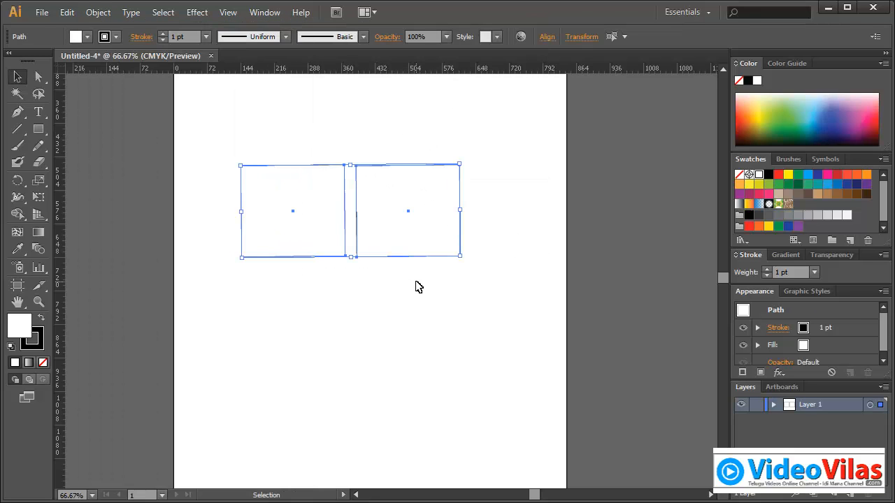
{"action": "key", "text": "Delete"}
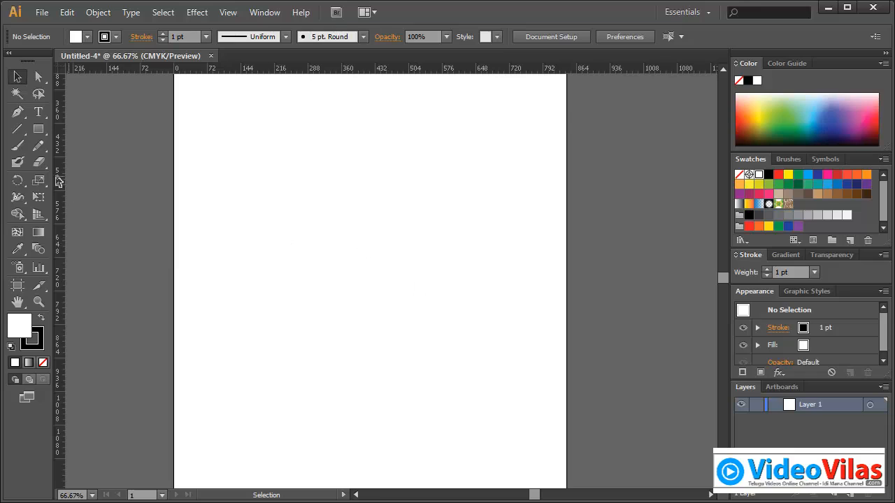
{"action": "left_click", "coordinate": [39, 131]}
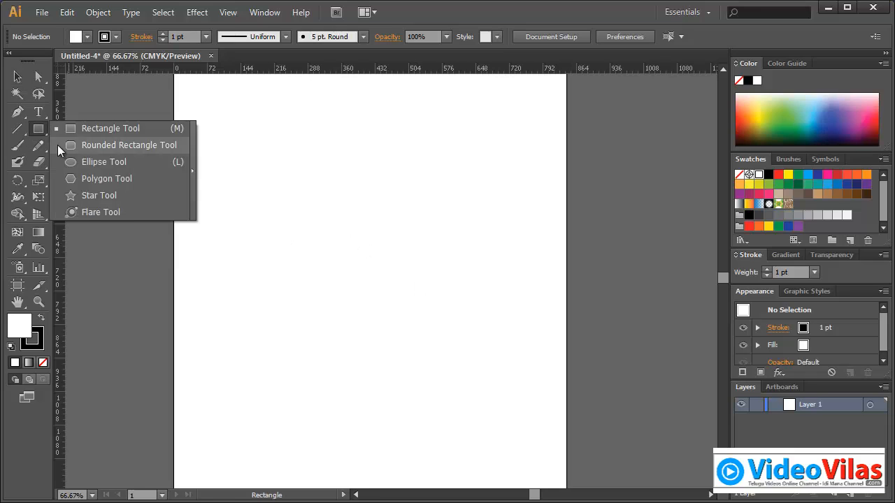
{"action": "left_click", "coordinate": [93, 196]}
{"action": "left_click_drag", "start_coordinate": [312, 265], "coordinate": [359, 353]}
Delete the anchor points on the right side of the star so only its left half remains.
{"action": "left_click", "coordinate": [38, 76]}
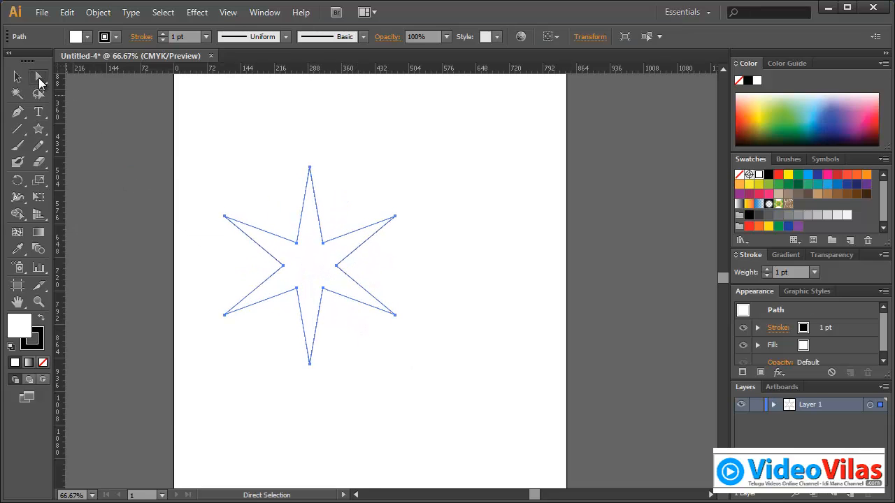
{"action": "left_click_drag", "start_coordinate": [459, 132], "coordinate": [311, 375]}
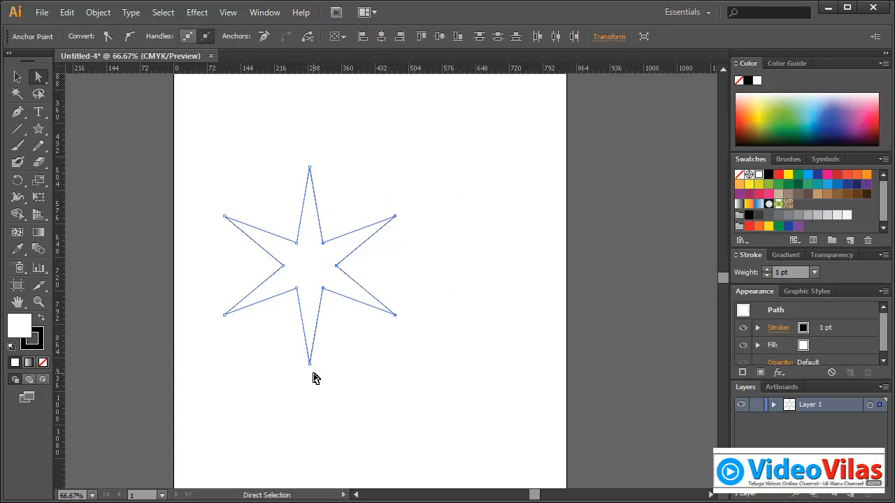
{"action": "key", "text": "Delete"}
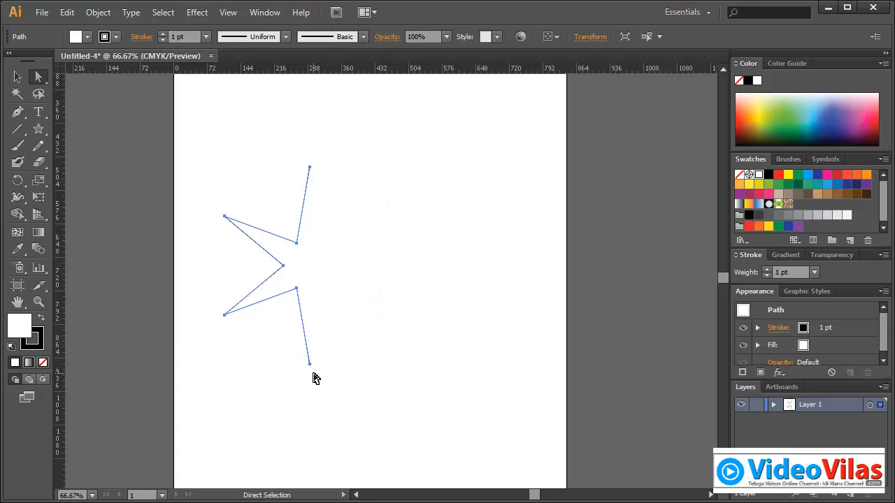
Select the remaining half star and set its stroke weight to 3 pt.
{"action": "left_click", "coordinate": [18, 77]}
{"action": "left_click", "coordinate": [291, 134]}
{"action": "left_click", "coordinate": [308, 183]}
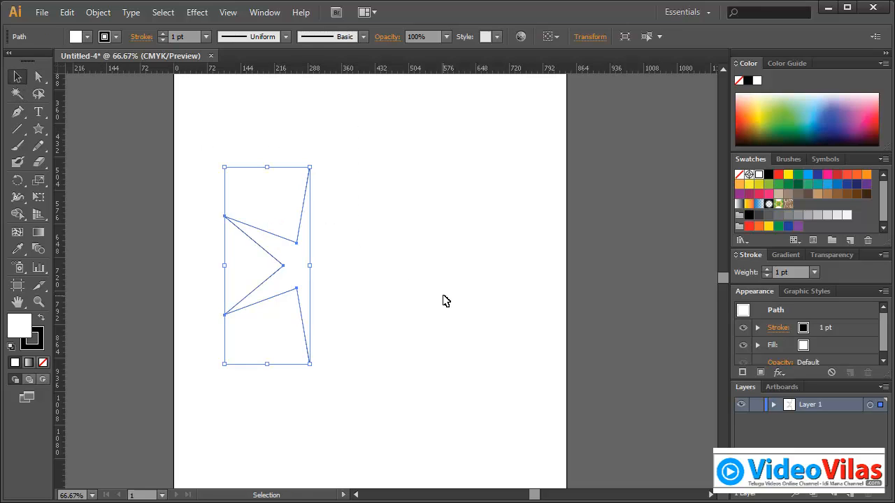
{"action": "left_click", "coordinate": [205, 37]}
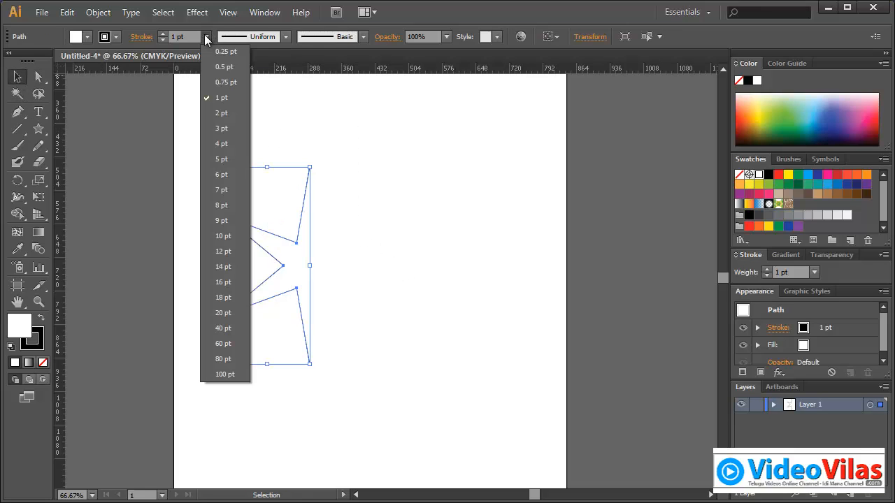
{"action": "left_click", "coordinate": [221, 128]}
{"action": "left_click", "coordinate": [347, 169]}
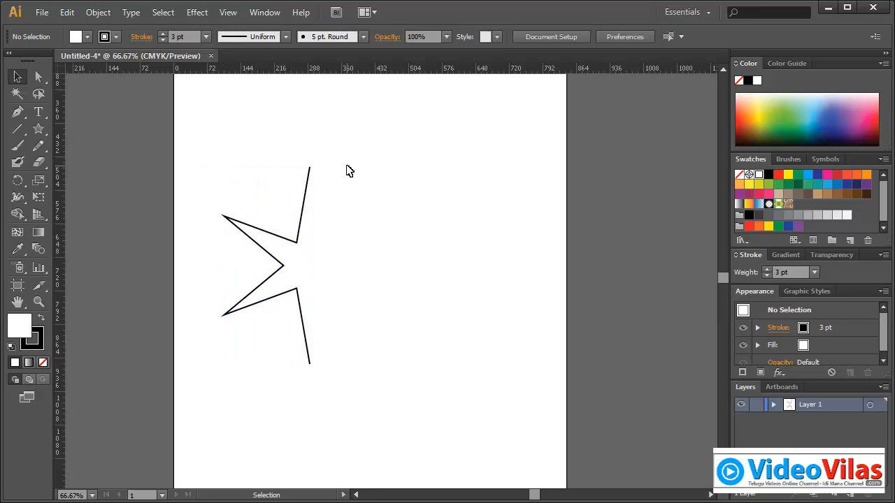
Try to mirror the half star by duplicating it and stretching the copy across to the right, and delete that copy.
{"action": "left_click", "coordinate": [306, 225]}
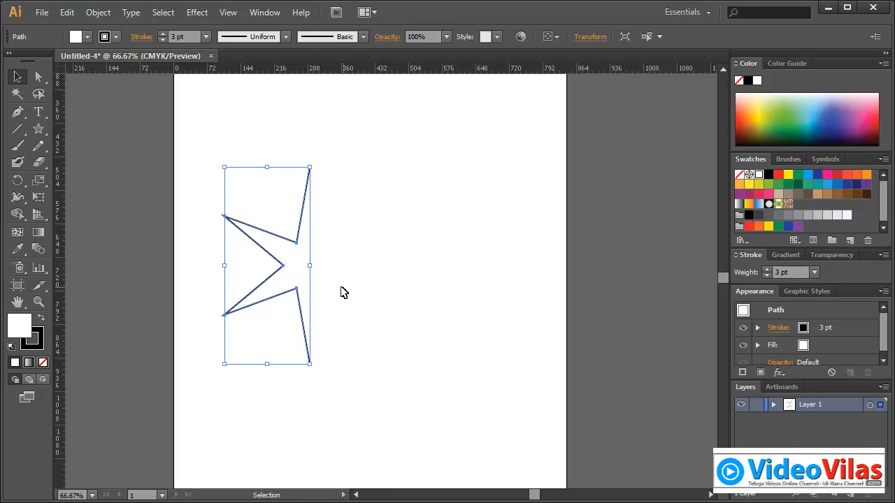
{"action": "left_click_drag", "start_coordinate": [283, 265], "coordinate": [368, 276]}
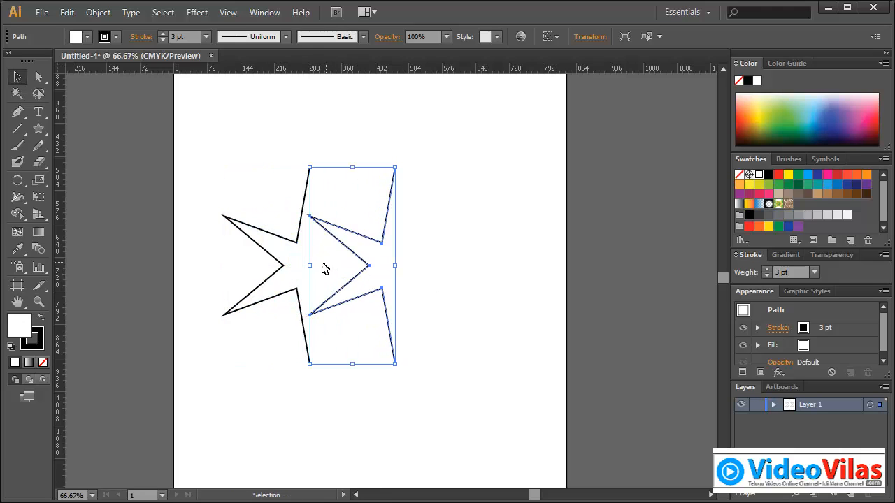
{"action": "left_click_drag", "start_coordinate": [309, 268], "coordinate": [460, 273]}
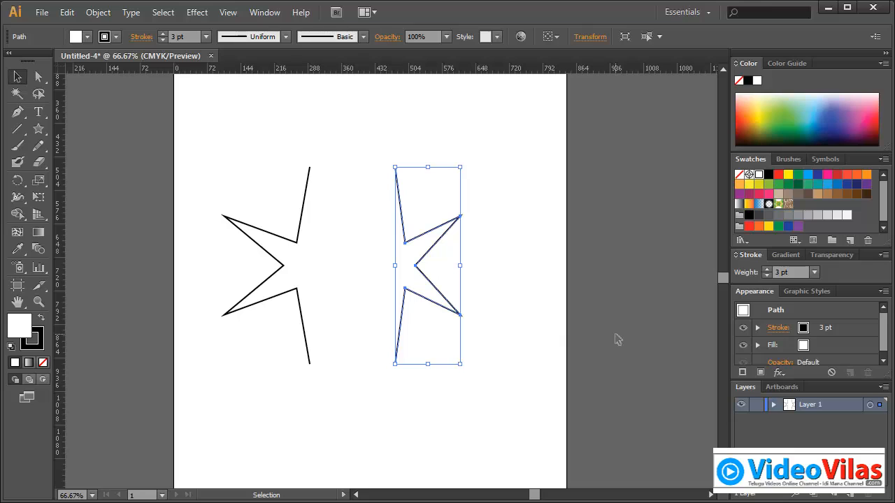
{"action": "left_click_drag", "start_coordinate": [241, 158], "coordinate": [308, 349]}
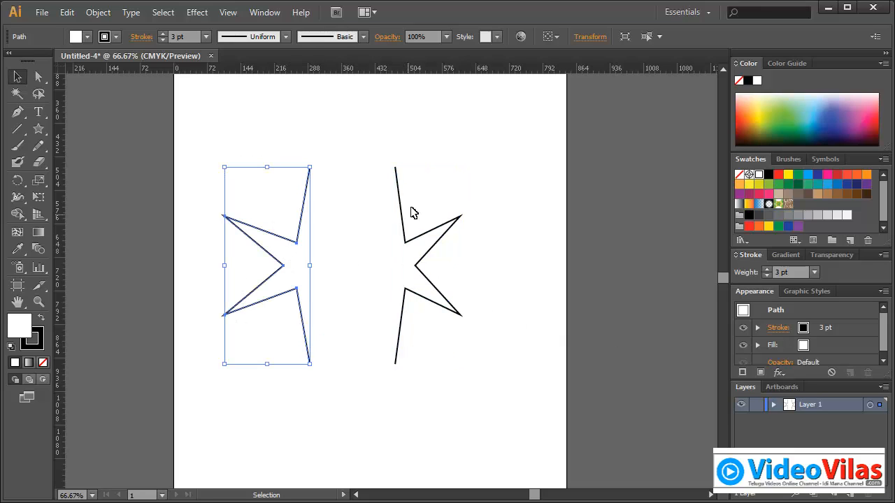
{"action": "left_click_drag", "start_coordinate": [427, 173], "coordinate": [489, 313]}
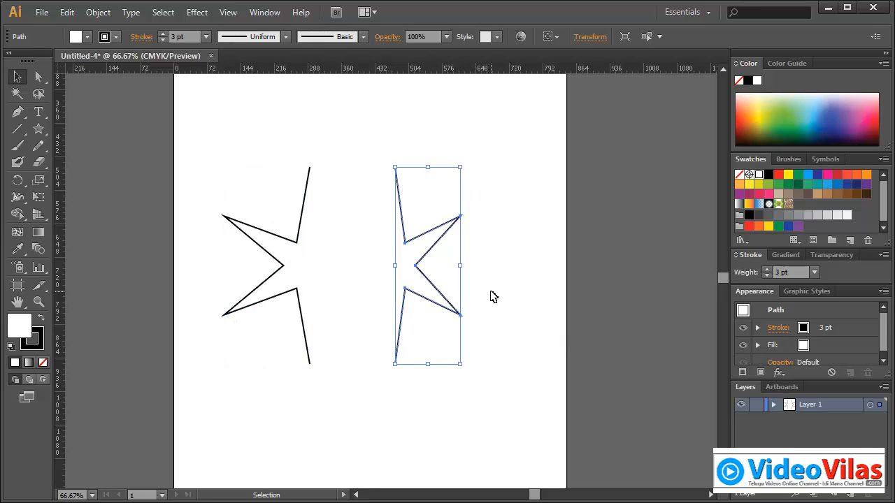
{"action": "key", "text": "Delete"}
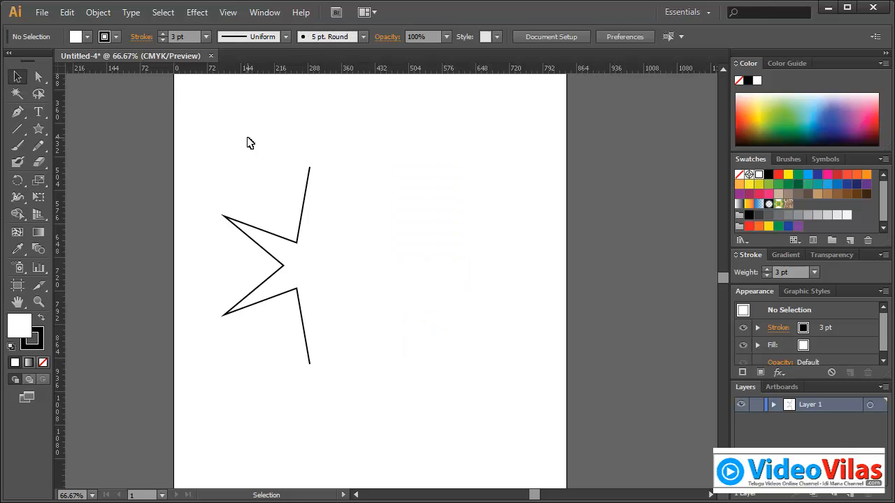
Create a reflected copy of the half star across the vertical axis with the Reflect command, comparing the horizontal axis in preview.
{"action": "left_click_drag", "start_coordinate": [248, 140], "coordinate": [337, 297]}
{"action": "left_click", "coordinate": [98, 12]}
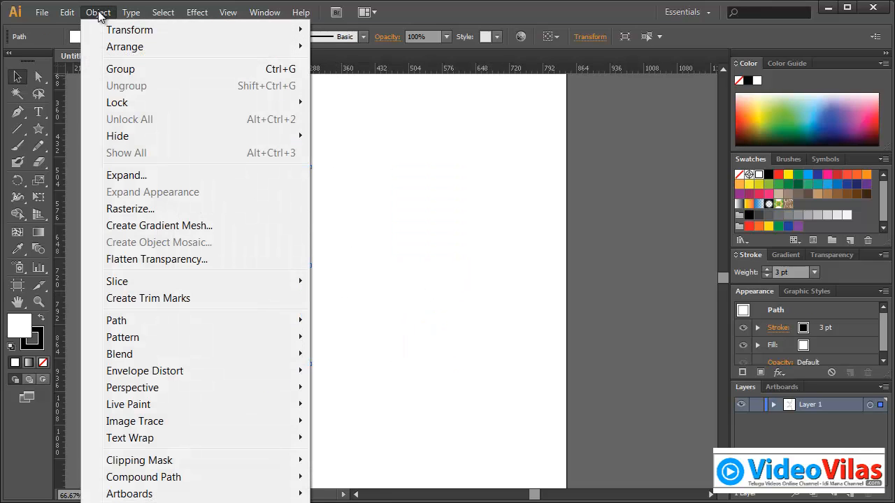
{"action": "mouse_move", "coordinate": [204, 31]}
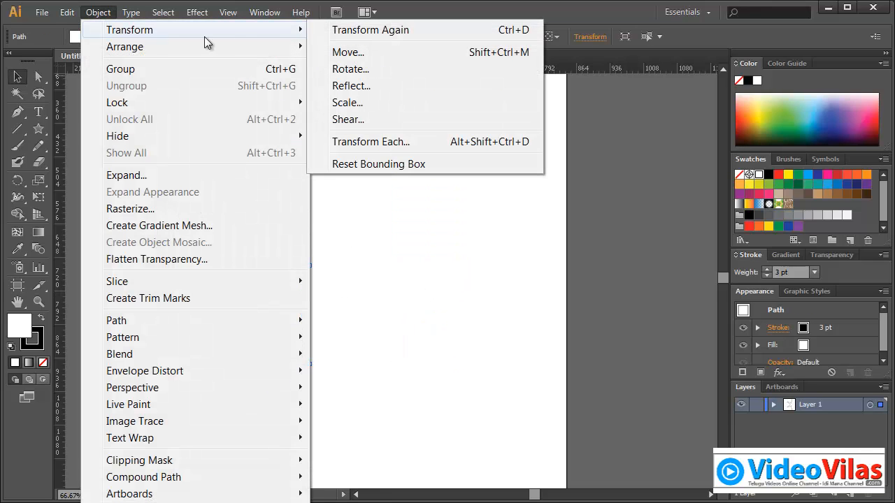
{"action": "left_click", "coordinate": [366, 86]}
{"action": "left_click_drag", "start_coordinate": [466, 140], "coordinate": [662, 120]}
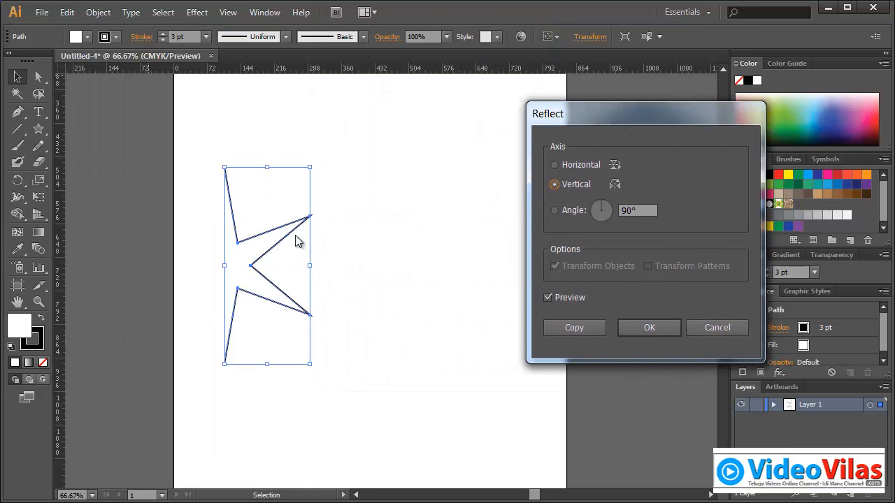
{"action": "left_click", "coordinate": [562, 166]}
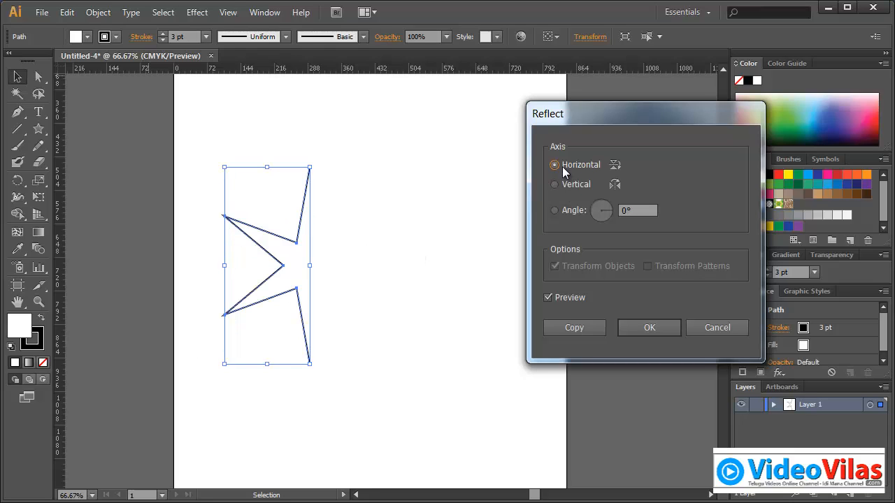
{"action": "left_click", "coordinate": [568, 188]}
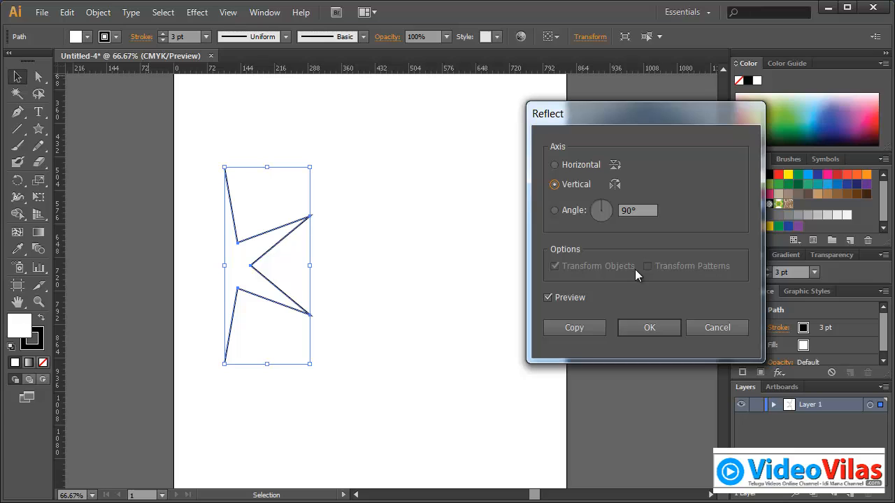
{"action": "left_click", "coordinate": [575, 327]}
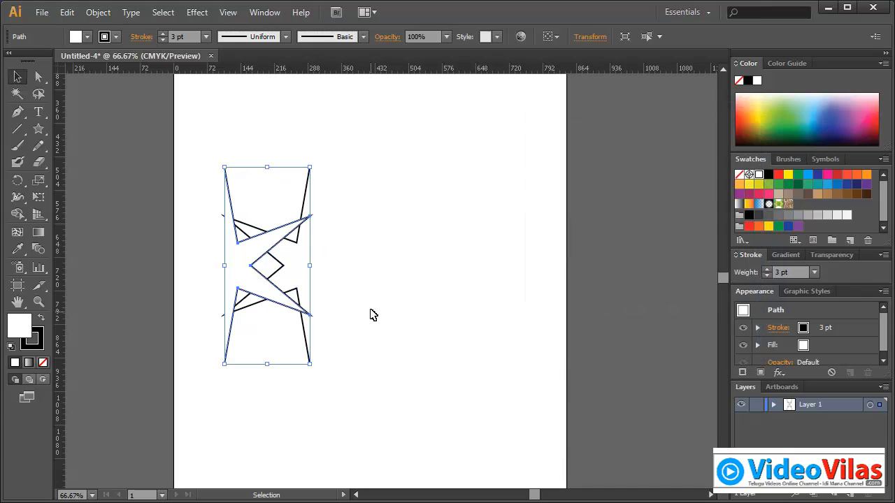
Move the reflected copy to the right of the original half, leaving a small gap between them, and deselect it.
{"action": "left_click", "coordinate": [328, 259]}
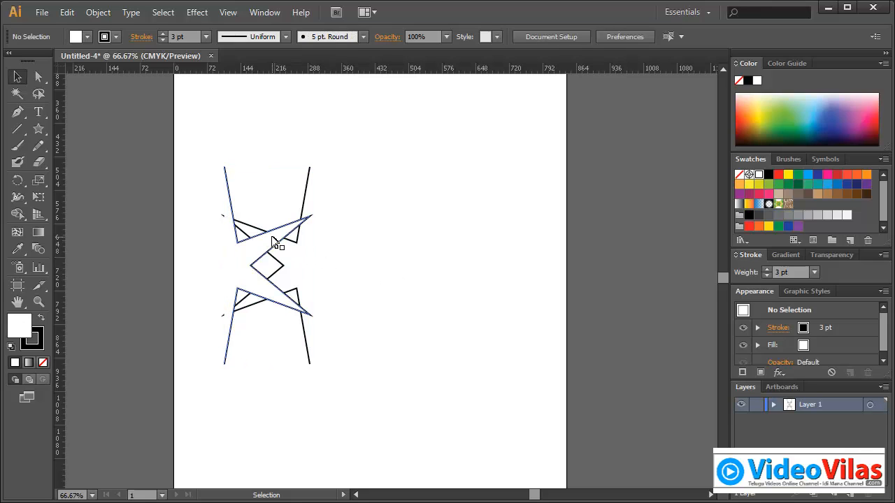
{"action": "left_click_drag", "start_coordinate": [276, 242], "coordinate": [378, 240]}
{"action": "left_click", "coordinate": [515, 226]}
{"action": "left_click", "coordinate": [360, 152]}
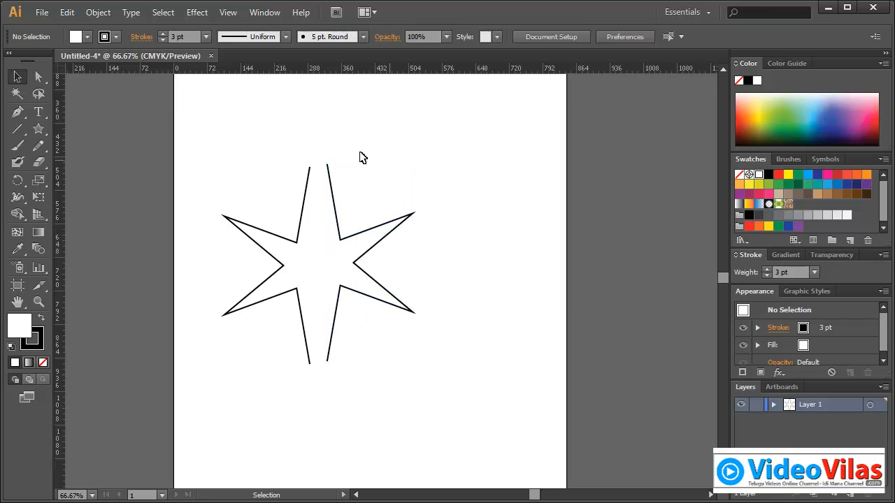
Align the top edges of the two half stars, and delete the right half.
{"action": "left_click_drag", "start_coordinate": [289, 124], "coordinate": [385, 252]}
{"action": "left_click", "coordinate": [547, 37]}
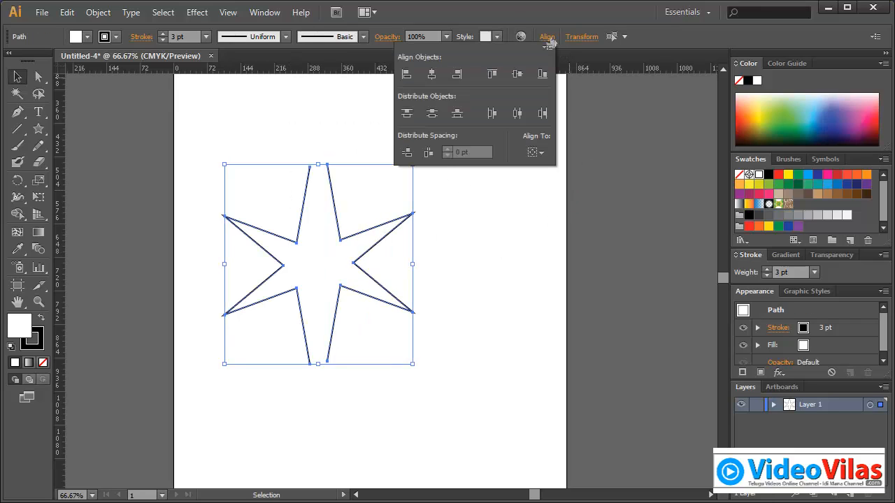
{"action": "left_click", "coordinate": [495, 74]}
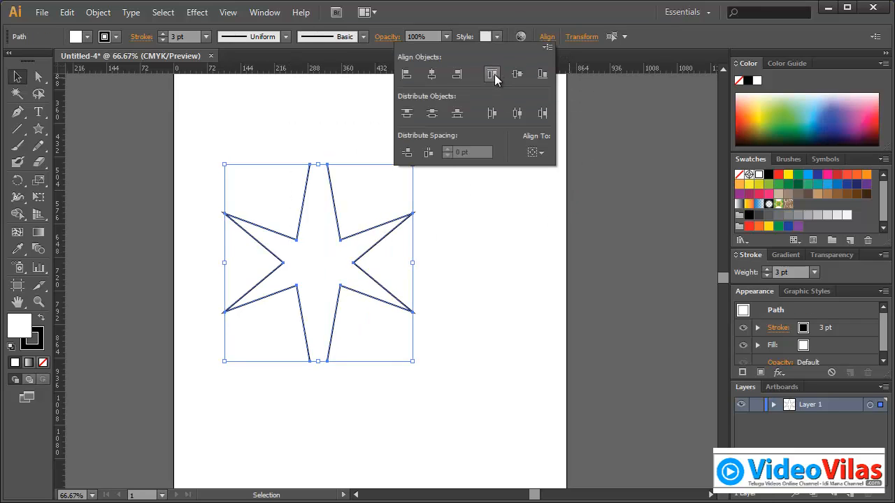
{"action": "left_click", "coordinate": [490, 233]}
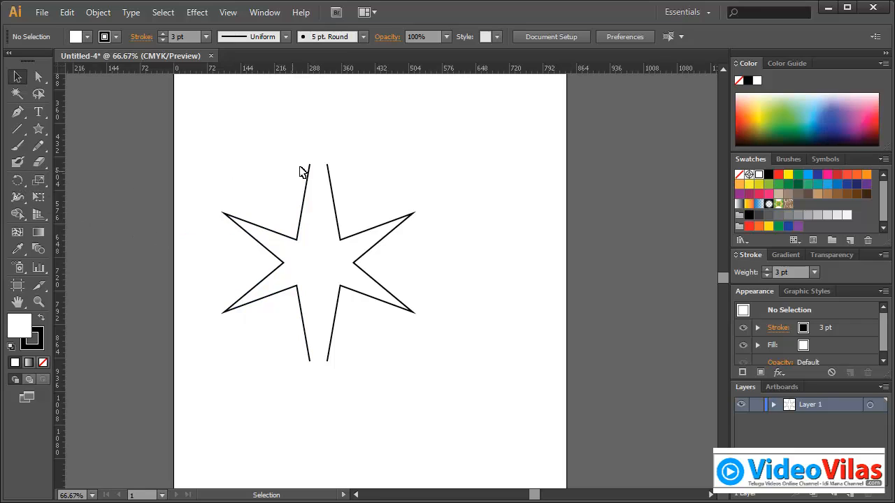
{"action": "left_click_drag", "start_coordinate": [323, 144], "coordinate": [388, 244]}
{"action": "key", "text": "Delete"}
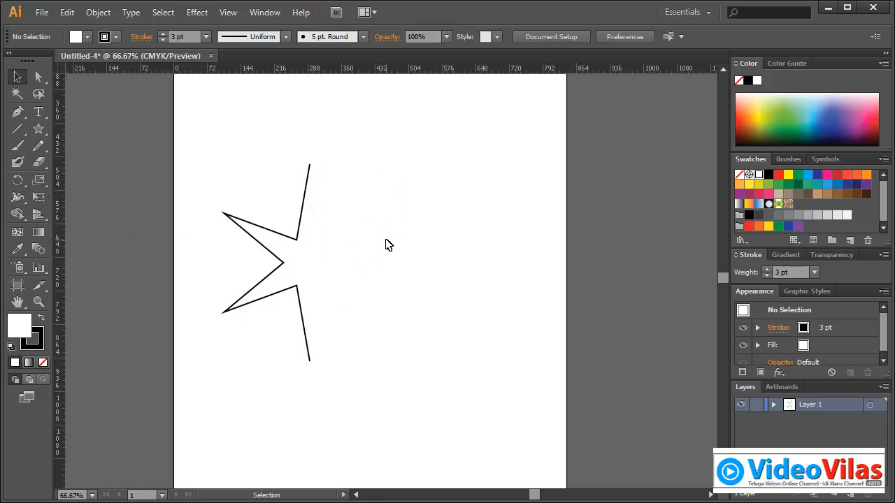
Create a copy of the half star mirrored at 90° with the Reflect tool, using an origin just to the right of its open ends.
{"action": "left_click_drag", "start_coordinate": [286, 155], "coordinate": [331, 214]}
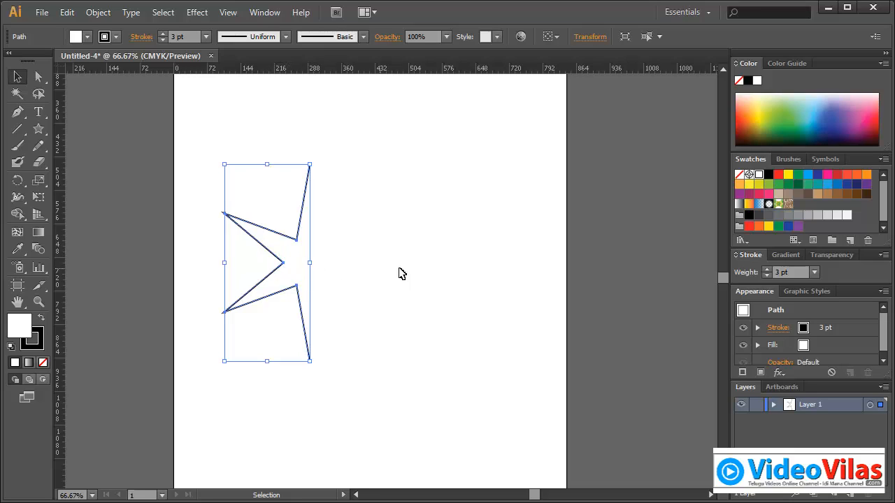
{"action": "left_click", "coordinate": [21, 180]}
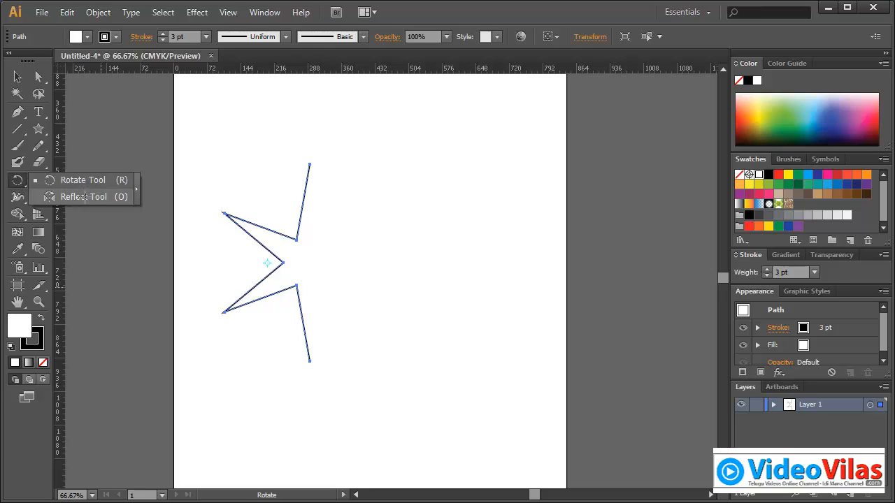
{"action": "left_click", "coordinate": [84, 197]}
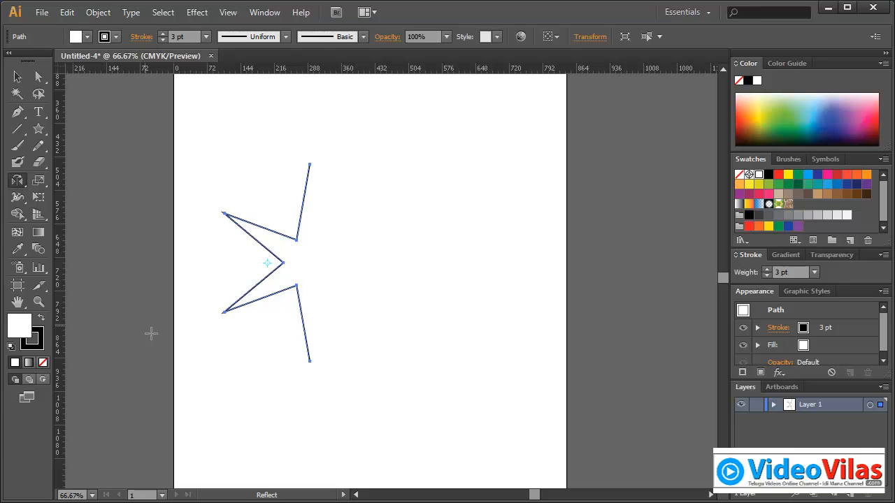
{"action": "left_click", "coordinate": [313, 261]}
{"action": "left_click_drag", "start_coordinate": [273, 285], "coordinate": [381, 298]}
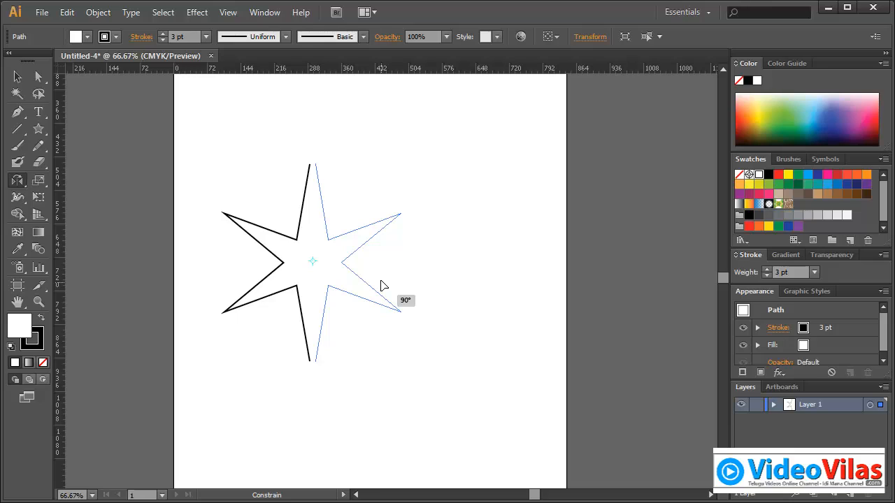
{"action": "key", "text": "alt"}
{"action": "left_click_drag", "start_coordinate": [381, 285], "coordinate": [381, 281]}
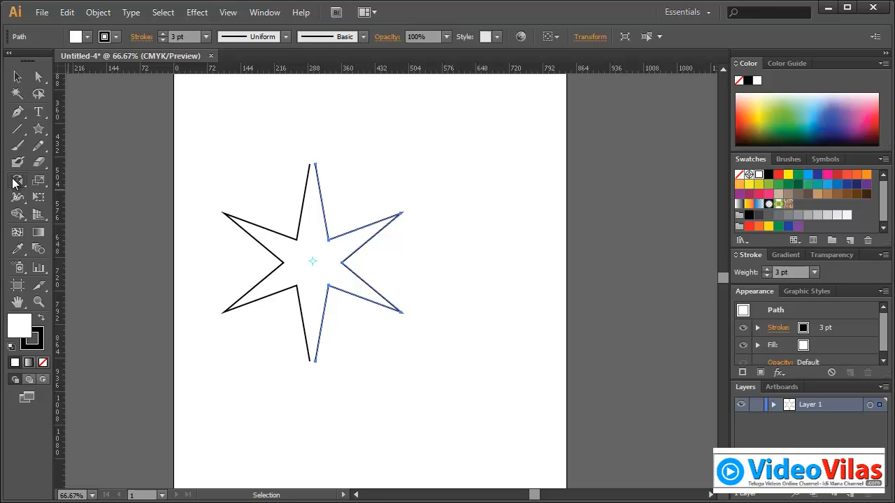
Select and delete the mirrored copy, keeping only the left half star.
{"action": "left_click", "coordinate": [18, 77]}
{"action": "left_click_drag", "start_coordinate": [359, 156], "coordinate": [440, 297]}
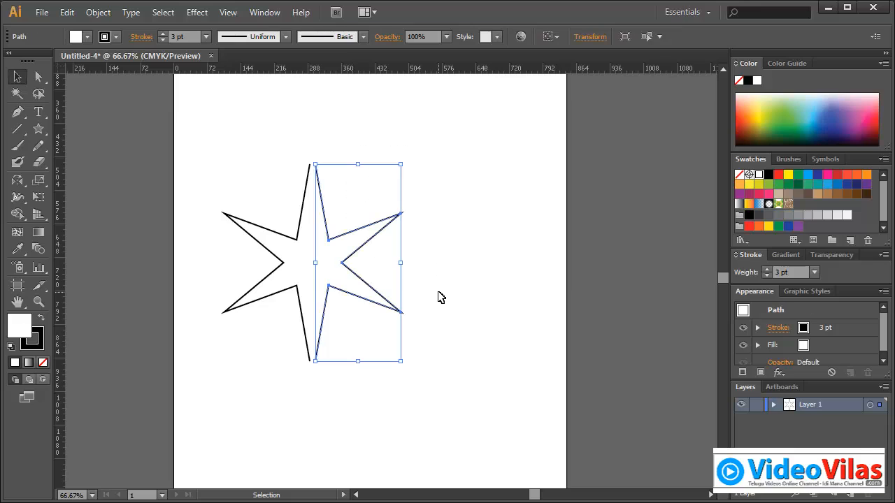
{"action": "key", "text": "Delete"}
Set the half star's transform reference point to the middle of its right edge and flip it horizontally about that point.
{"action": "left_click_drag", "start_coordinate": [271, 123], "coordinate": [358, 239]}
{"action": "left_click", "coordinate": [593, 37]}
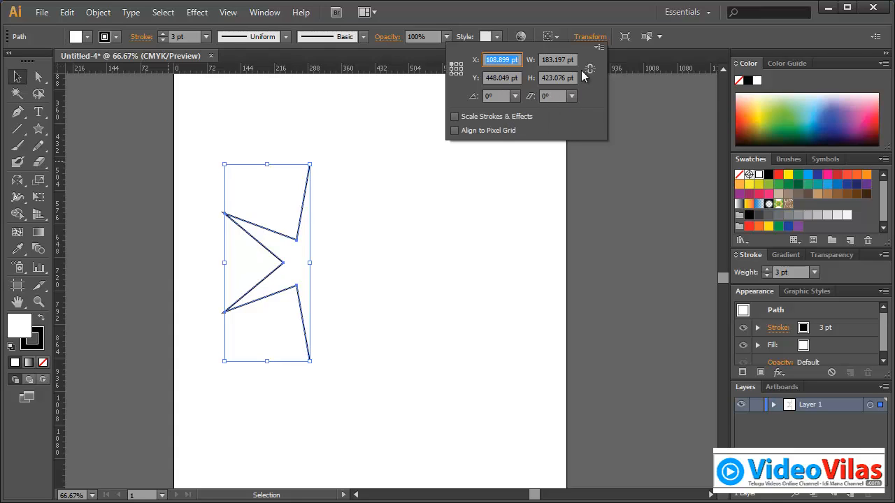
{"action": "left_click", "coordinate": [602, 46]}
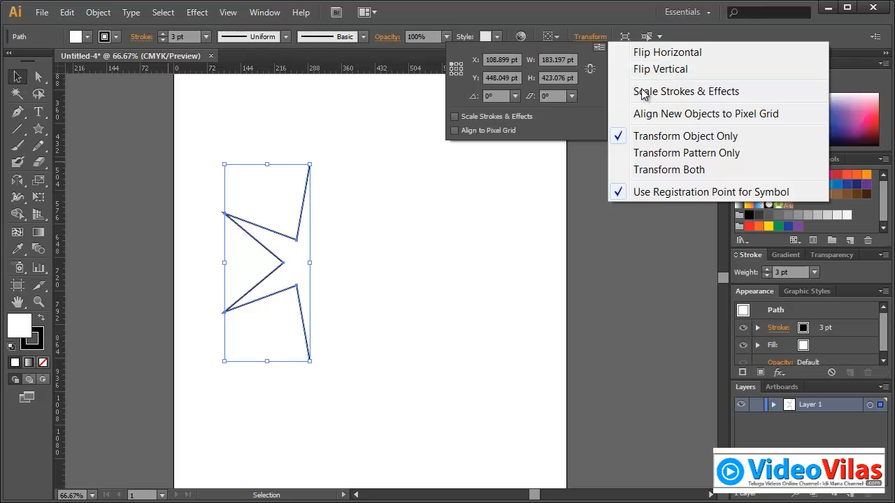
{"action": "left_click", "coordinate": [596, 102]}
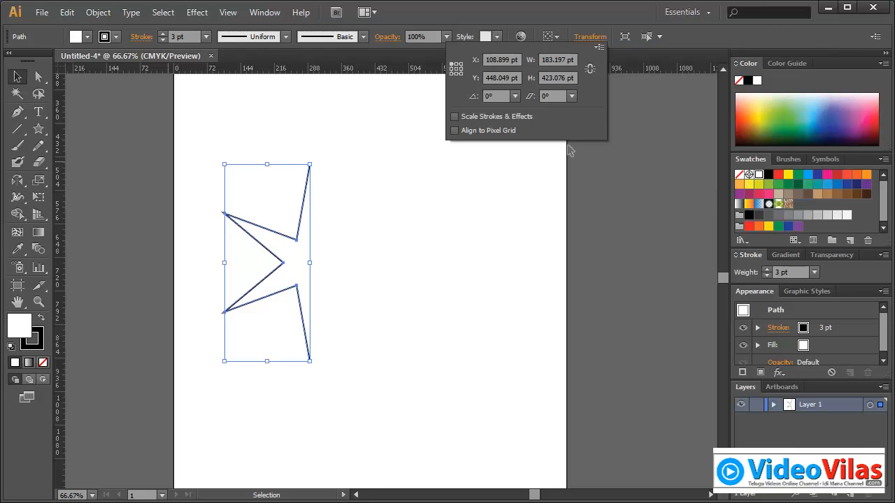
{"action": "left_click", "coordinate": [462, 69]}
{"action": "left_click", "coordinate": [601, 48]}
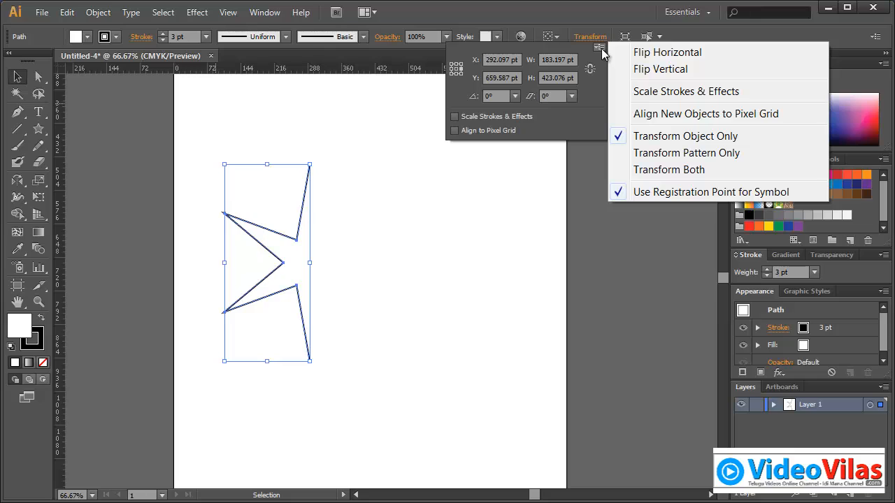
{"action": "left_click", "coordinate": [659, 53]}
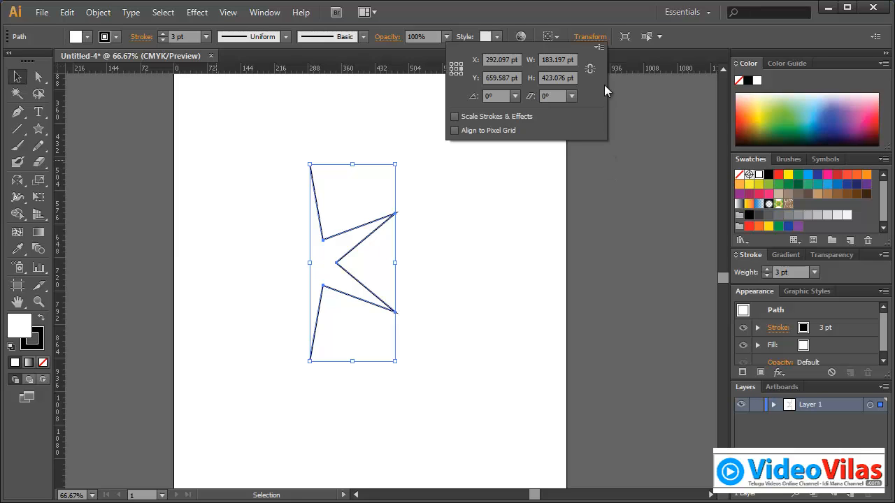
{"action": "left_click", "coordinate": [599, 48]}
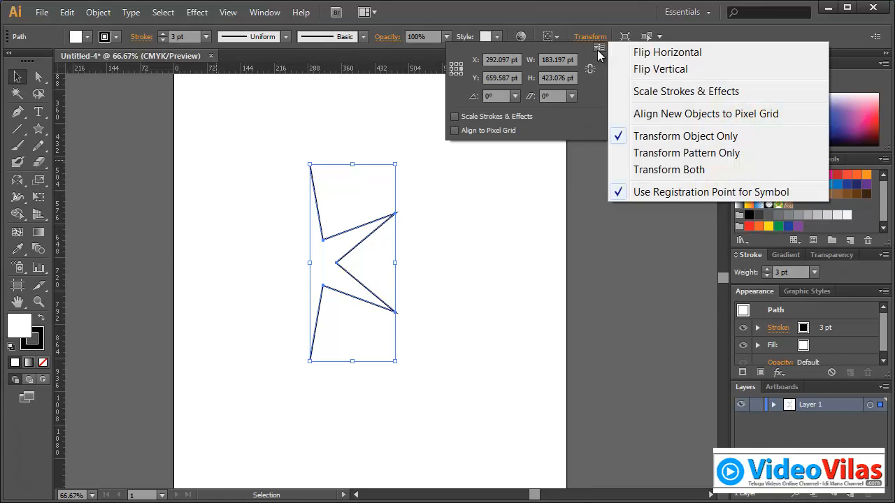
{"action": "left_click", "coordinate": [489, 238]}
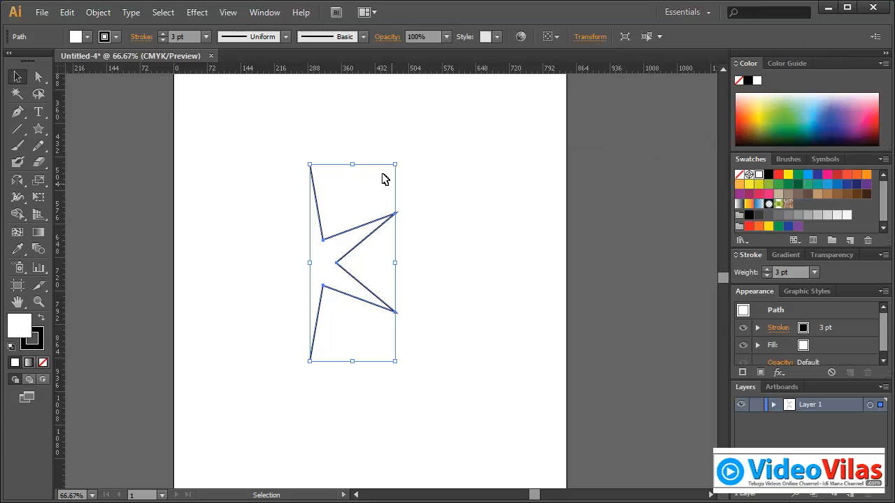
Flip the half star horizontally again, about the middle of its right edge.
{"action": "left_click_drag", "start_coordinate": [329, 144], "coordinate": [406, 279]}
{"action": "left_click", "coordinate": [590, 36]}
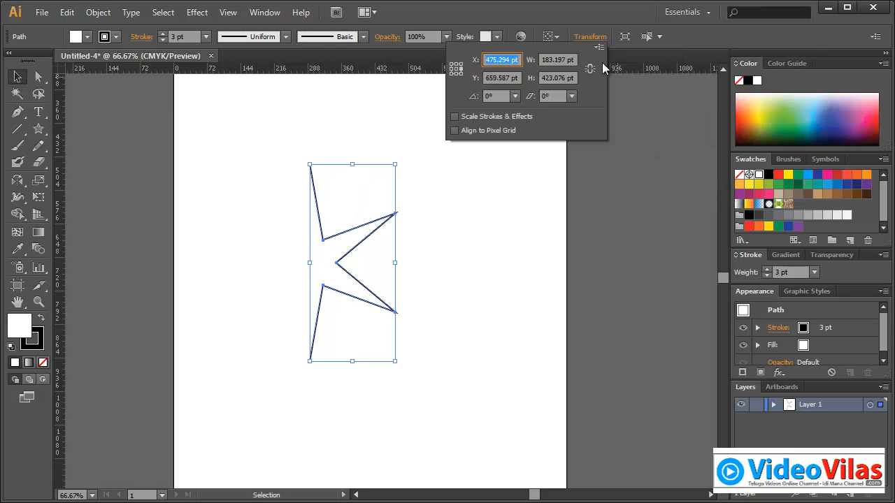
{"action": "left_click", "coordinate": [602, 49]}
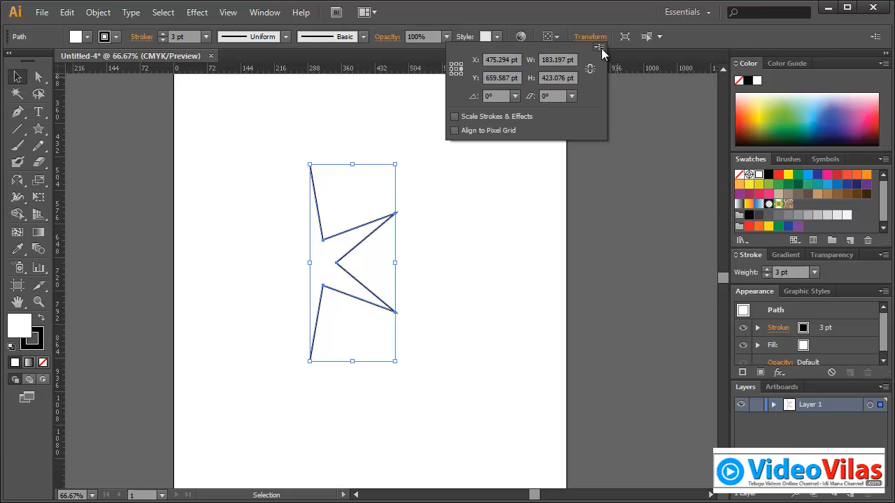
{"action": "left_click", "coordinate": [601, 48]}
{"action": "left_click", "coordinate": [641, 53]}
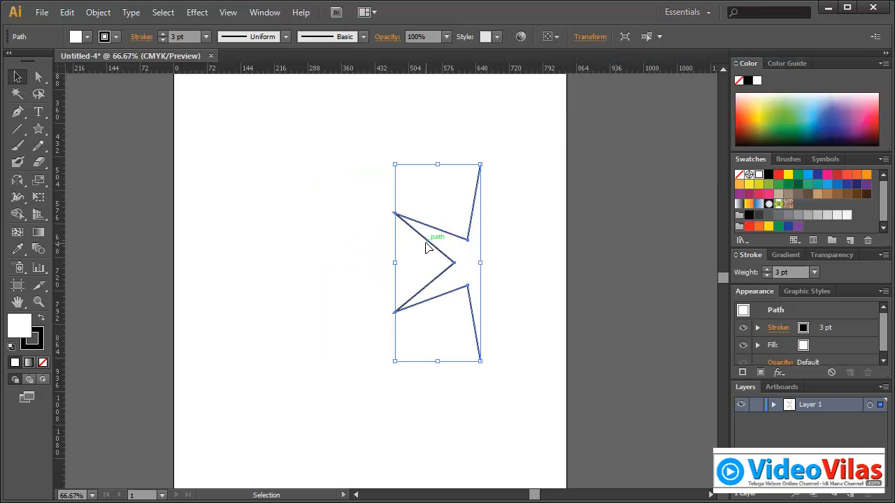
Move the half star back to the left part of the artboard and set its transform reference point to the center.
{"action": "left_click_drag", "start_coordinate": [426, 243], "coordinate": [416, 244]}
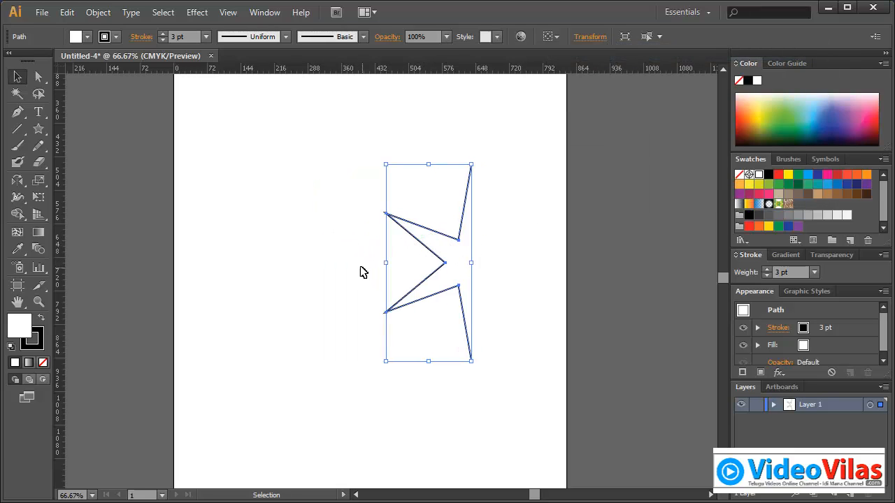
{"action": "left_click_drag", "start_coordinate": [440, 237], "coordinate": [304, 234]}
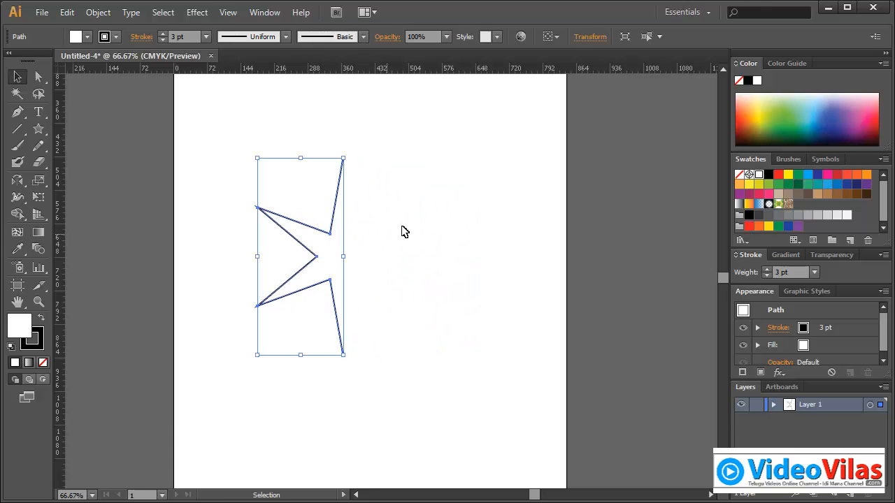
{"action": "left_click", "coordinate": [590, 38]}
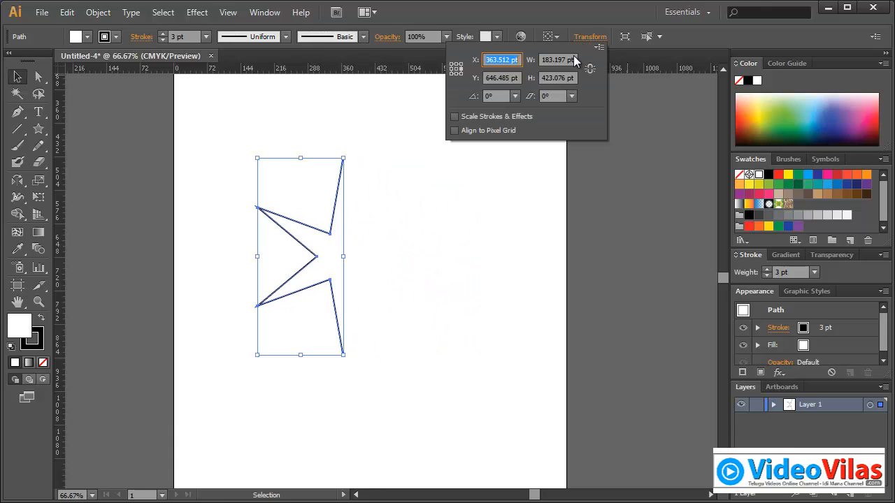
{"action": "left_click", "coordinate": [456, 70]}
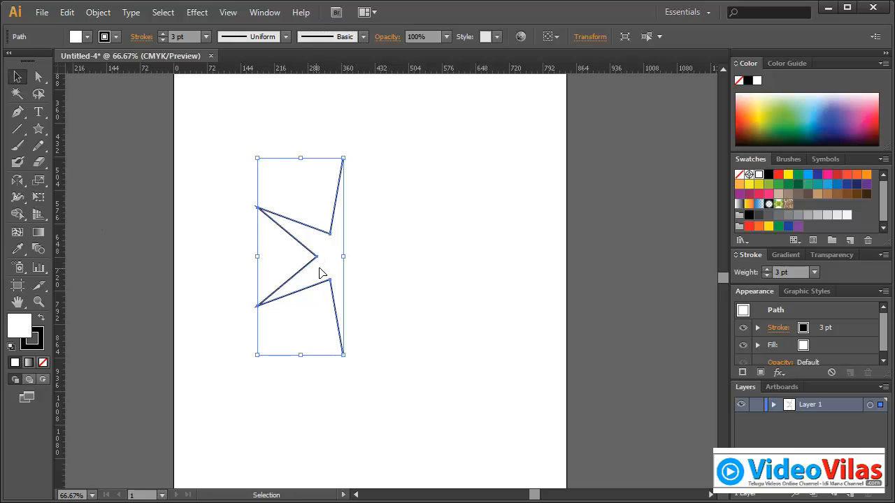
{"action": "left_click_drag", "start_coordinate": [331, 238], "coordinate": [344, 254]}
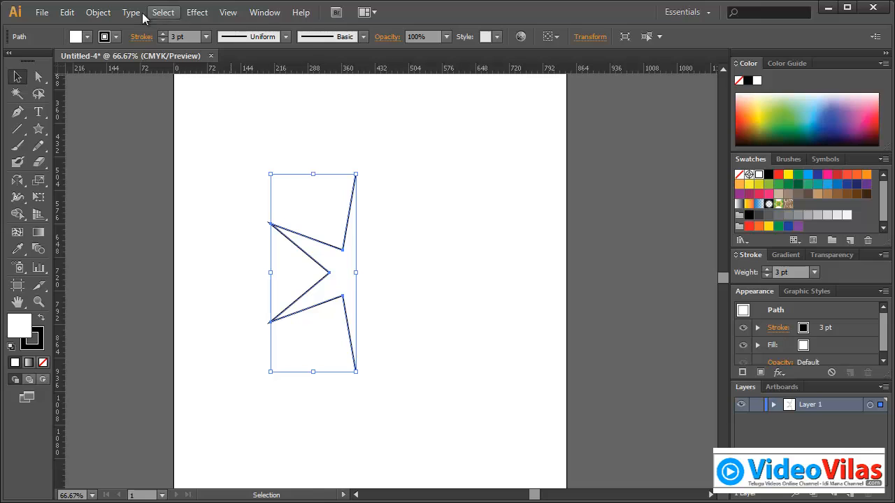
Create a copy of the half star scaled uniformly to 50% with the Scale command, checking the non-uniform option and the preview.
{"action": "left_click", "coordinate": [98, 11]}
{"action": "mouse_move", "coordinate": [124, 29]}
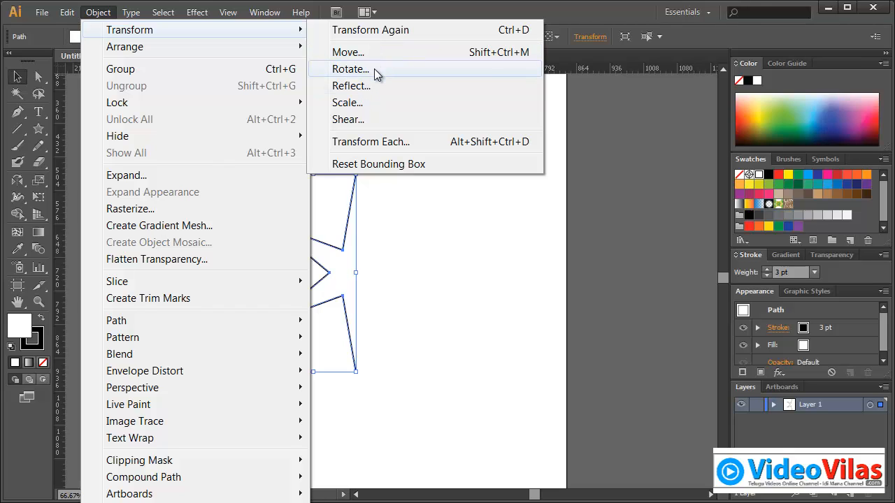
{"action": "left_click", "coordinate": [366, 103]}
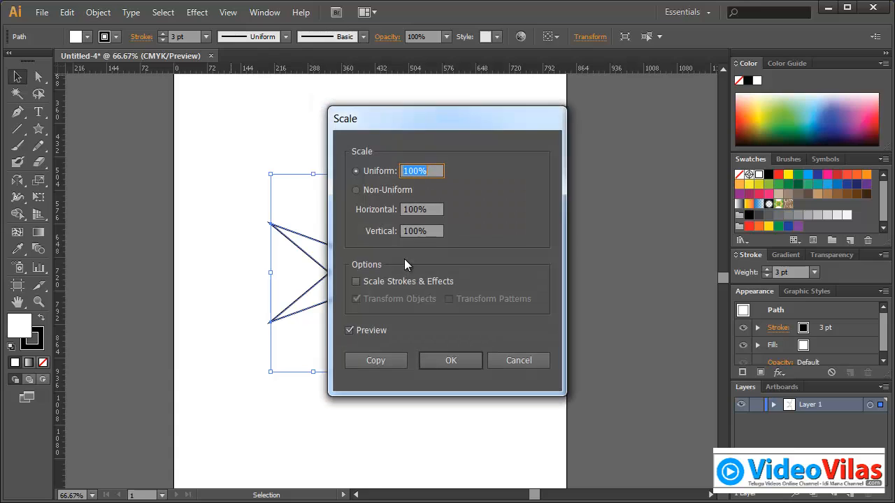
{"action": "left_click_drag", "start_coordinate": [457, 130], "coordinate": [620, 130]}
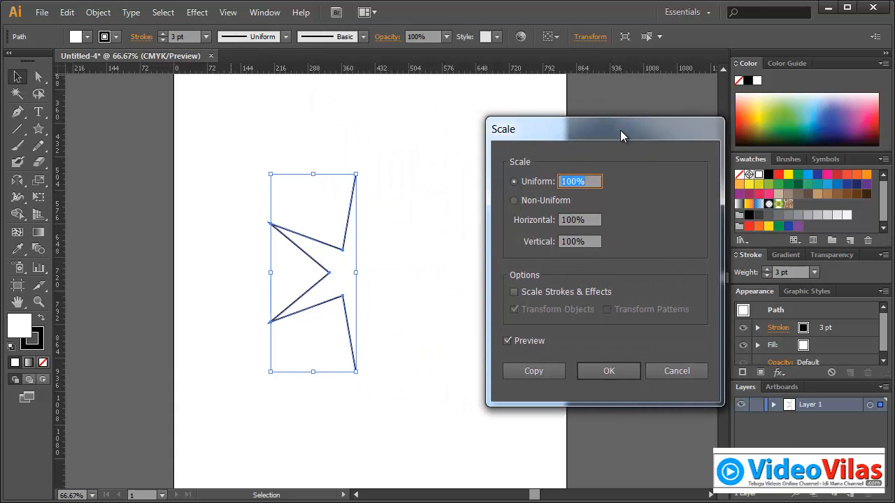
{"action": "left_click", "coordinate": [562, 199]}
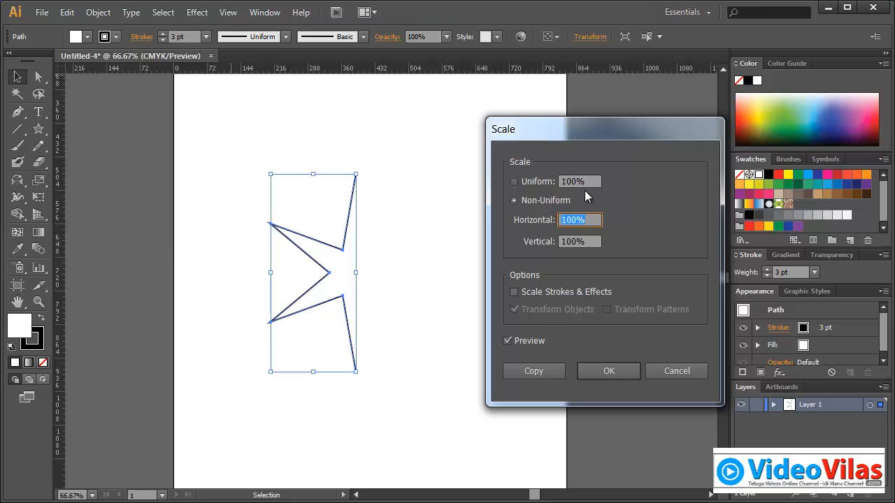
{"action": "left_click", "coordinate": [567, 182]}
{"action": "left_click", "coordinate": [531, 342]}
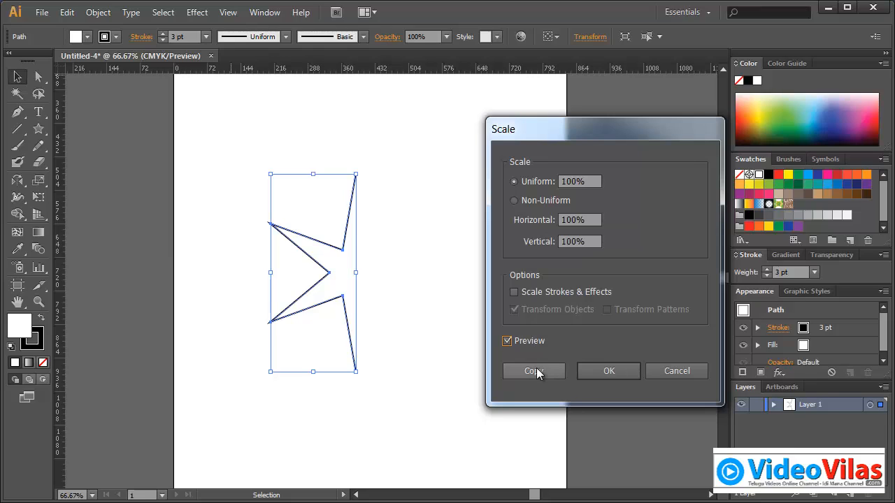
{"action": "left_click_drag", "start_coordinate": [593, 181], "coordinate": [481, 164]}
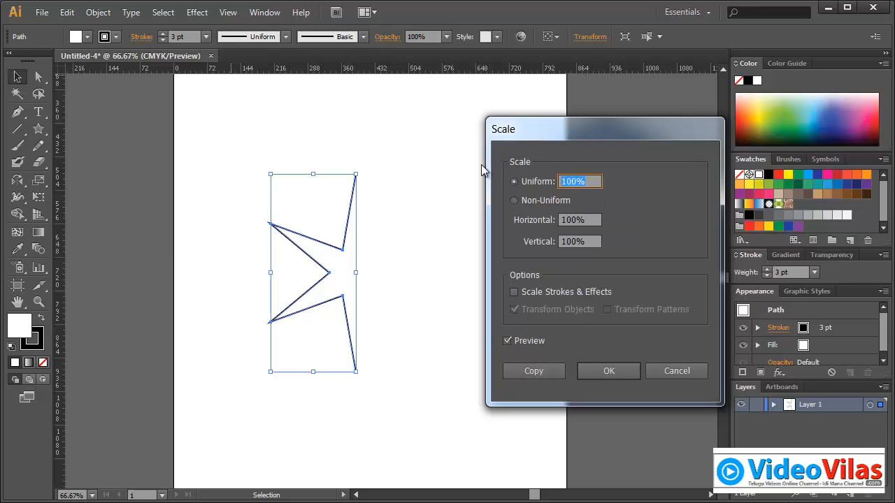
{"action": "type", "text": "50"}
{"action": "key", "text": "Tab"}
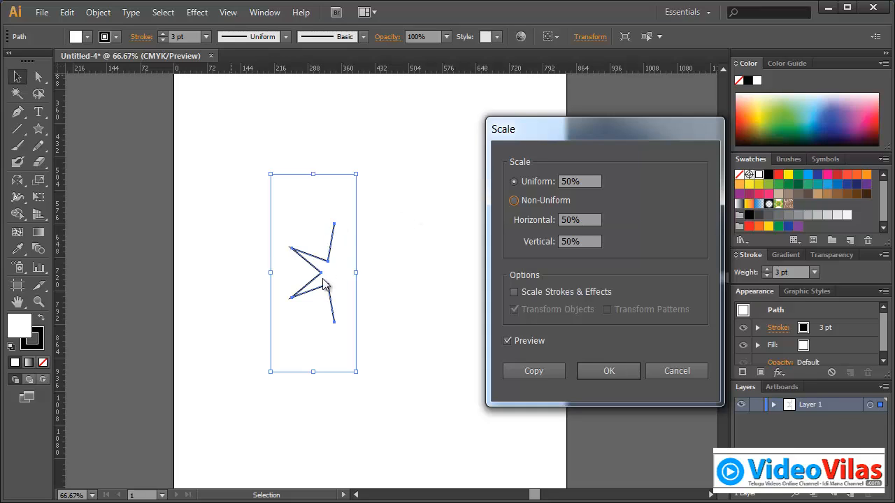
{"action": "left_click", "coordinate": [525, 369]}
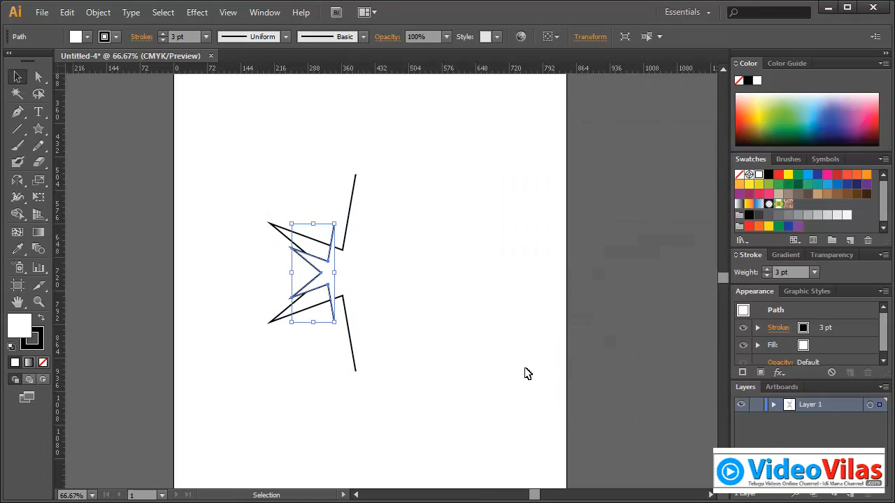
Move the small copy out to the right of the large half star, and delete it.
{"action": "left_click", "coordinate": [14, 80]}
{"action": "left_click_drag", "start_coordinate": [328, 276], "coordinate": [395, 279]}
{"action": "left_click", "coordinate": [467, 263]}
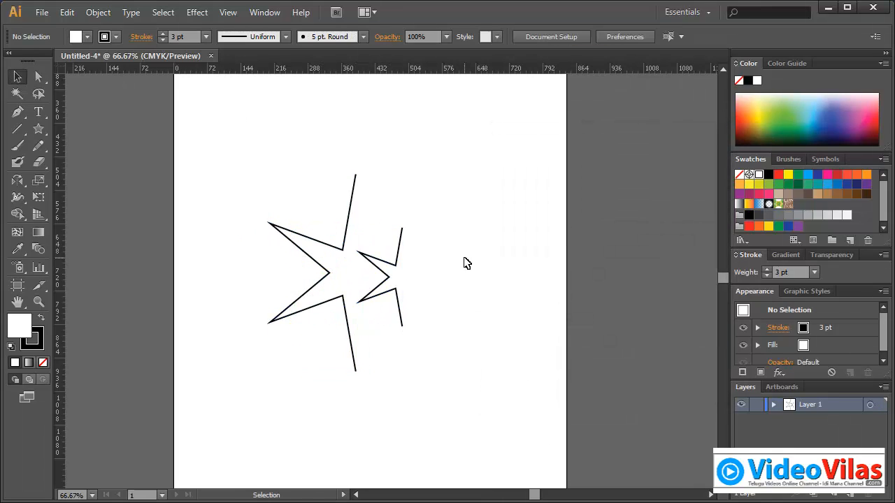
{"action": "left_click", "coordinate": [389, 320]}
{"action": "key", "text": "Delete"}
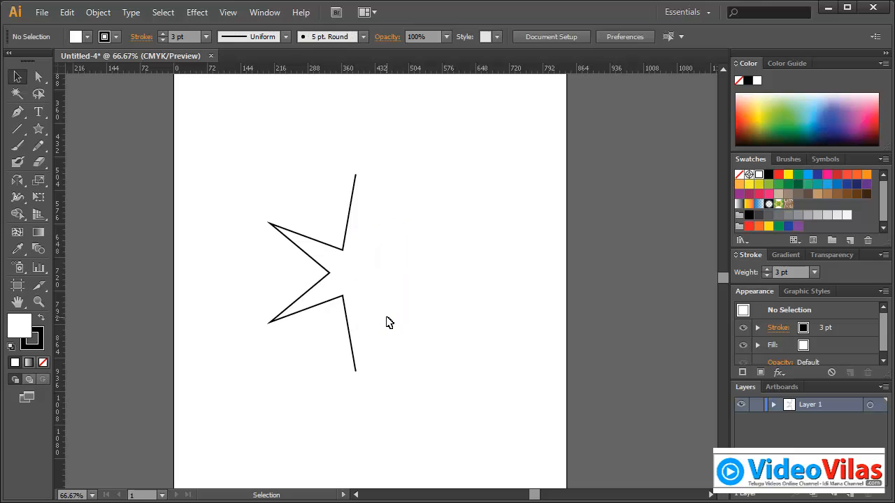
Enlarge the half star about its center with the Scale tool to about 285 × 586 pt.
{"action": "left_click_drag", "start_coordinate": [39, 180], "coordinate": [96, 182]}
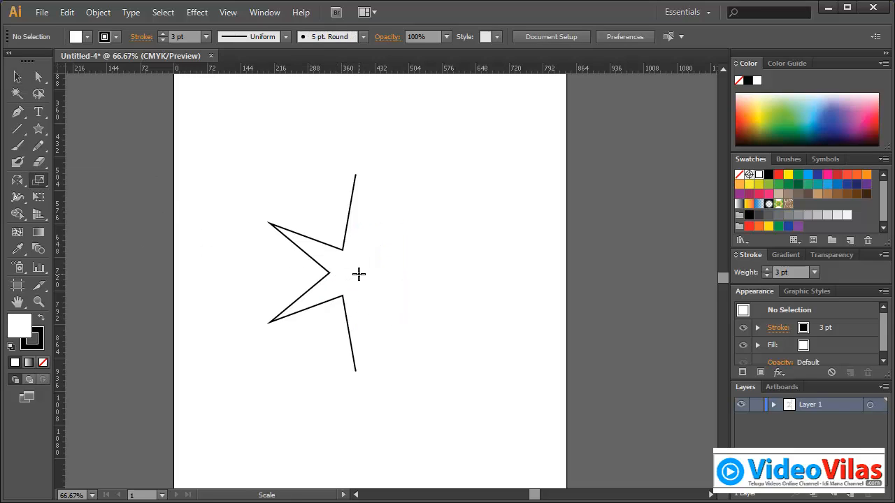
{"action": "key", "text": "v"}
{"action": "left_click_drag", "start_coordinate": [331, 145], "coordinate": [467, 380]}
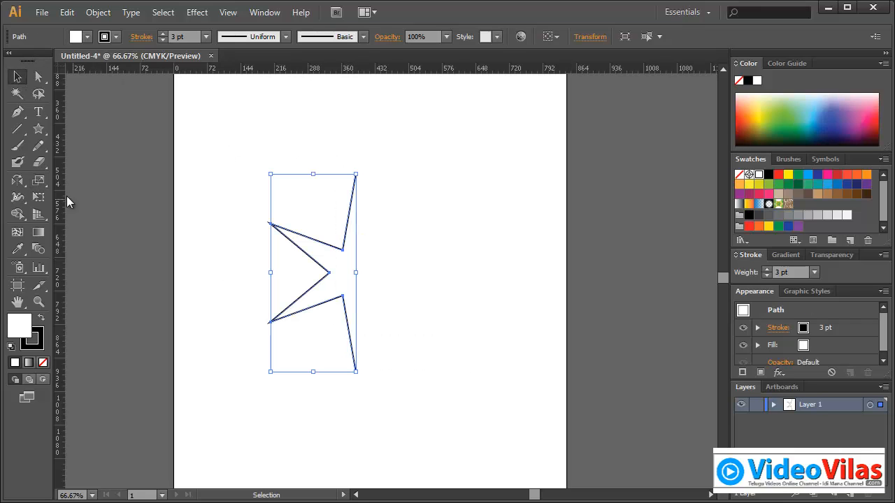
{"action": "left_click", "coordinate": [39, 180]}
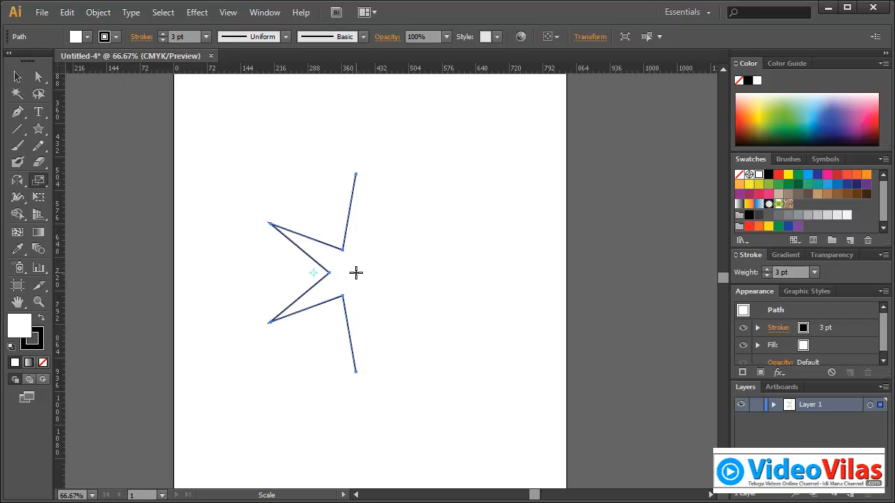
{"action": "left_click_drag", "start_coordinate": [351, 272], "coordinate": [387, 288]}
{"action": "left_click_drag", "start_coordinate": [489, 320], "coordinate": [389, 290]}
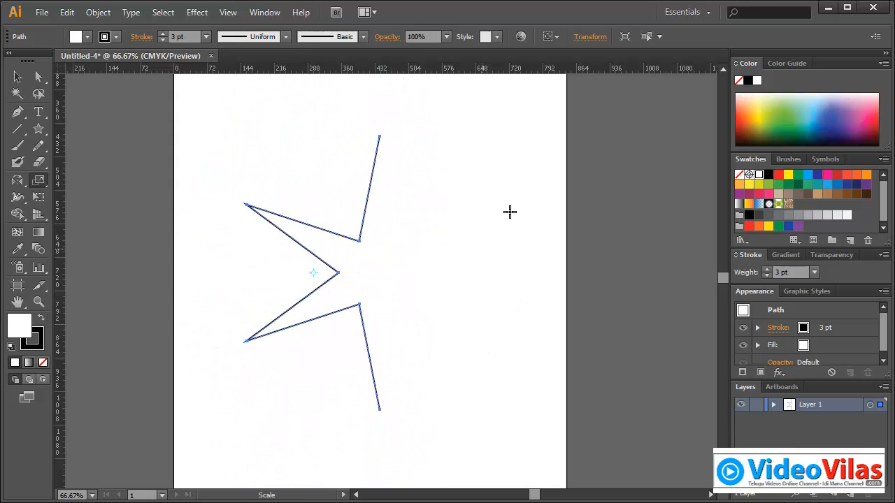
Constrain the half star's width and height proportions in its transform settings.
{"action": "left_click", "coordinate": [591, 39]}
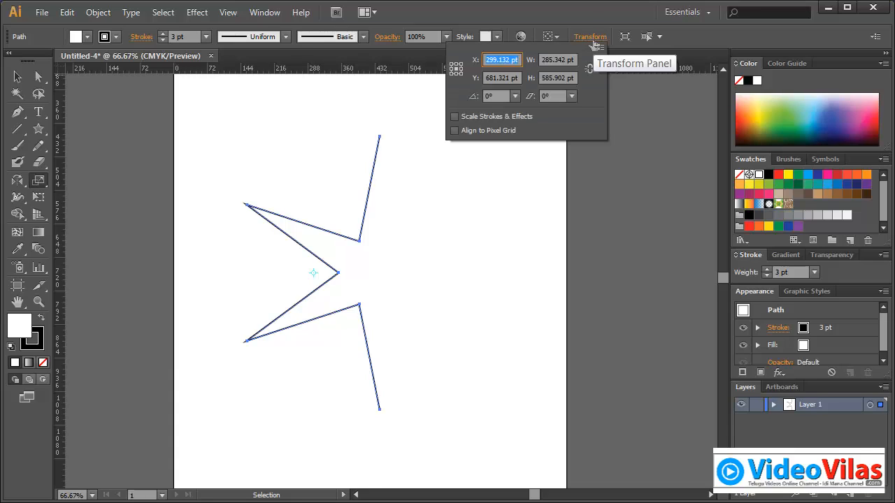
{"action": "left_click", "coordinate": [559, 62]}
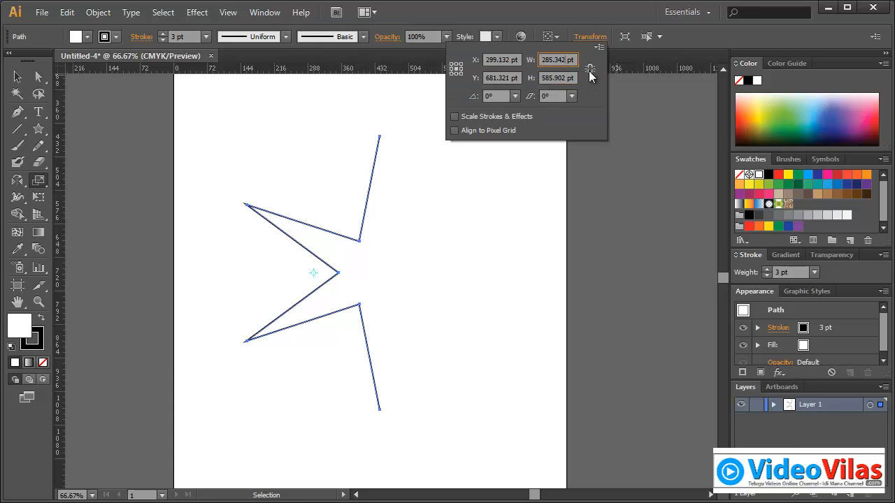
{"action": "left_click", "coordinate": [589, 66]}
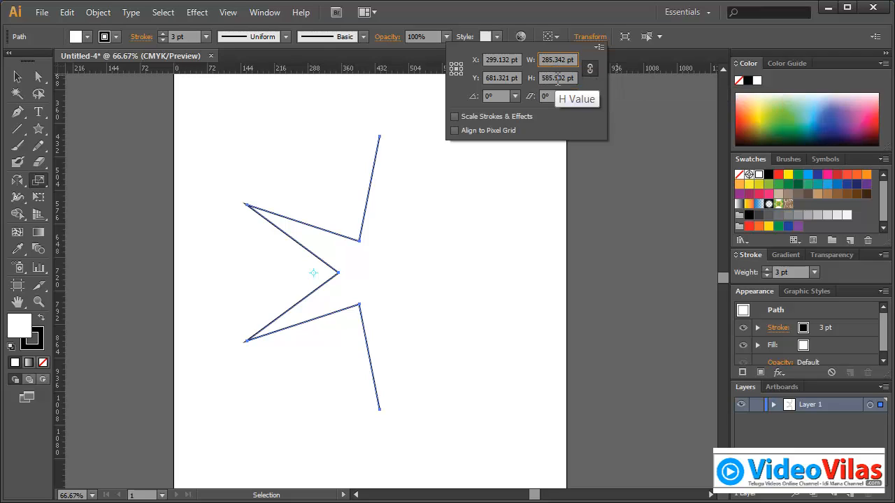
{"action": "left_click", "coordinate": [444, 10]}
Shear the half star by 30° along the horizontal axis with the Shear command, and undo the shear.
{"action": "left_click", "coordinate": [103, 14]}
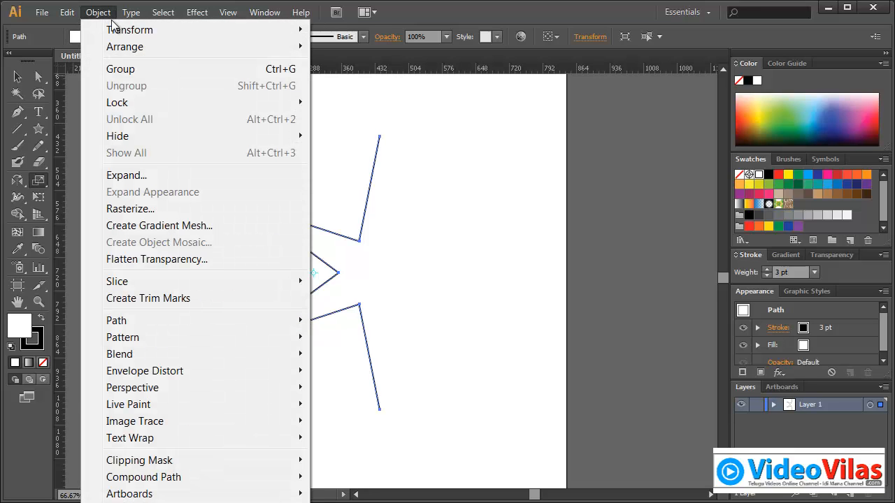
{"action": "mouse_move", "coordinate": [129, 30]}
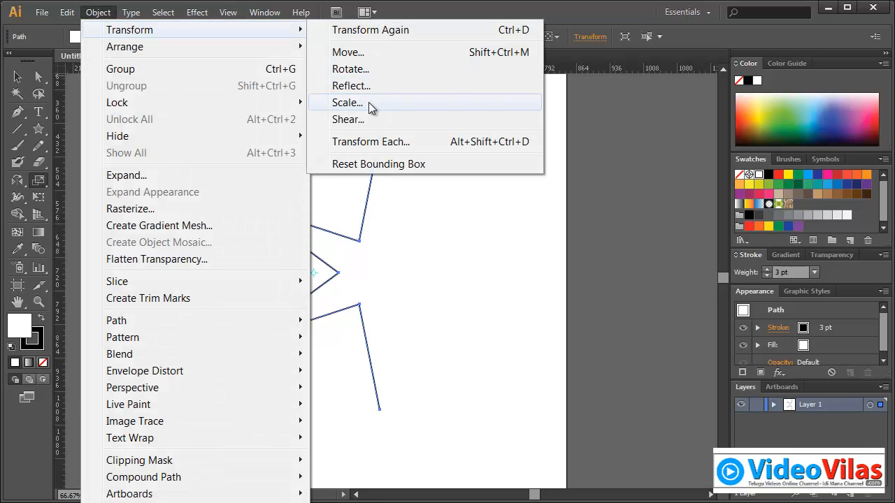
{"action": "left_click", "coordinate": [360, 120]}
{"action": "left_click_drag", "start_coordinate": [430, 127], "coordinate": [531, 188]}
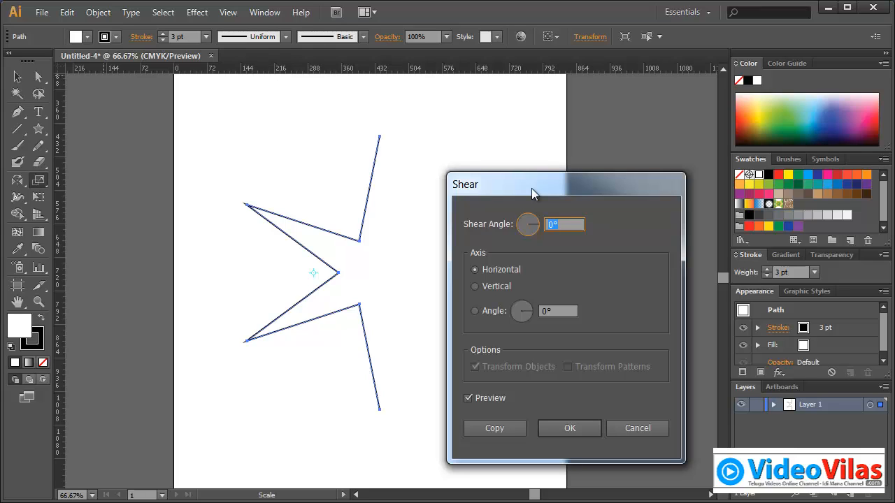
{"action": "type", "text": "30"}
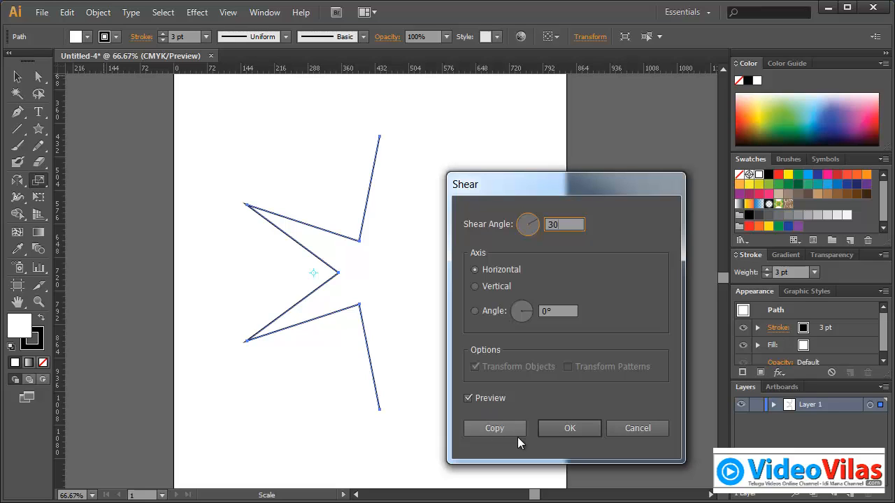
{"action": "left_click", "coordinate": [567, 429]}
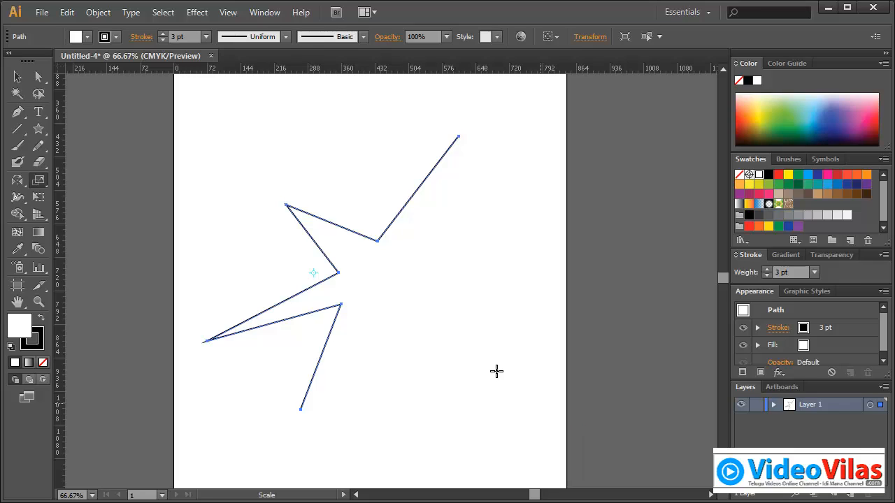
{"action": "left_click", "coordinate": [18, 77]}
{"action": "key", "text": "ctrl+z"}
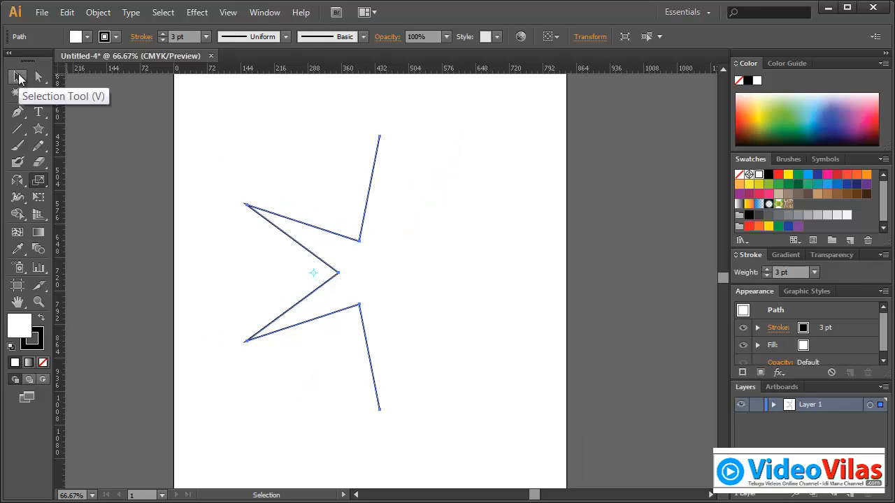
Shear the half star by the preset 30° angle in its transform settings, and undo the change.
{"action": "left_click", "coordinate": [598, 38]}
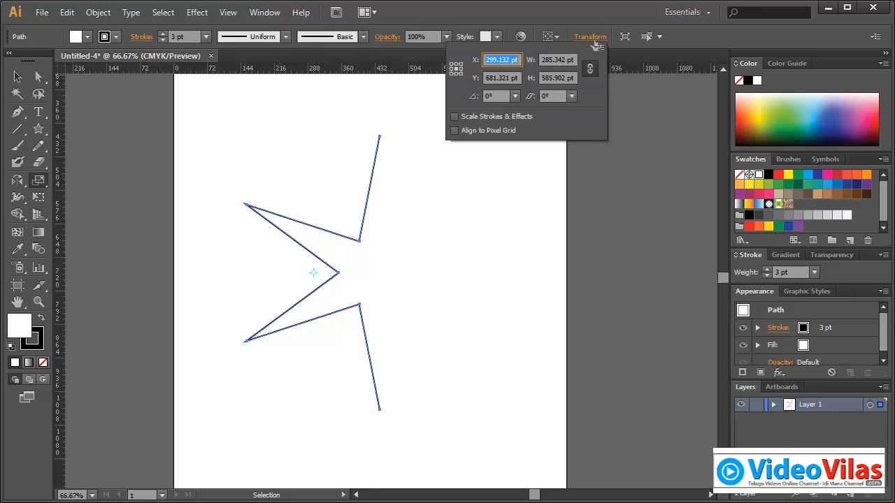
{"action": "left_click", "coordinate": [571, 97]}
{"action": "left_click", "coordinate": [599, 233]}
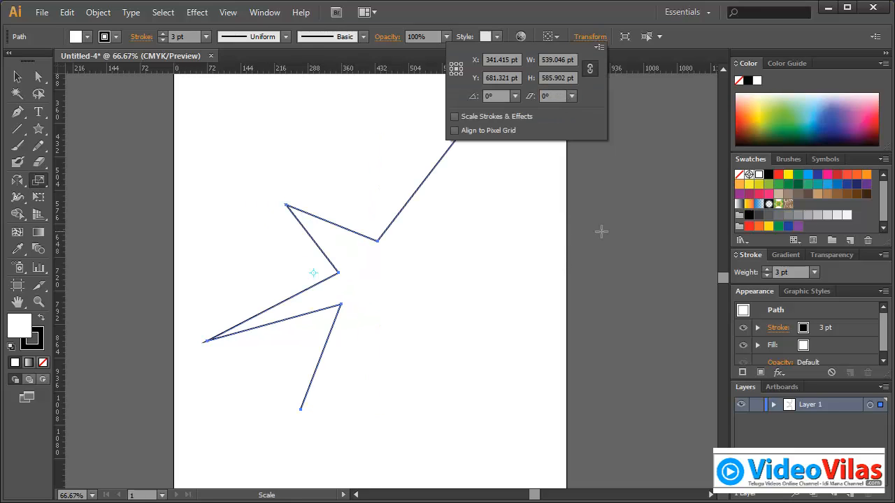
{"action": "left_click", "coordinate": [452, 9]}
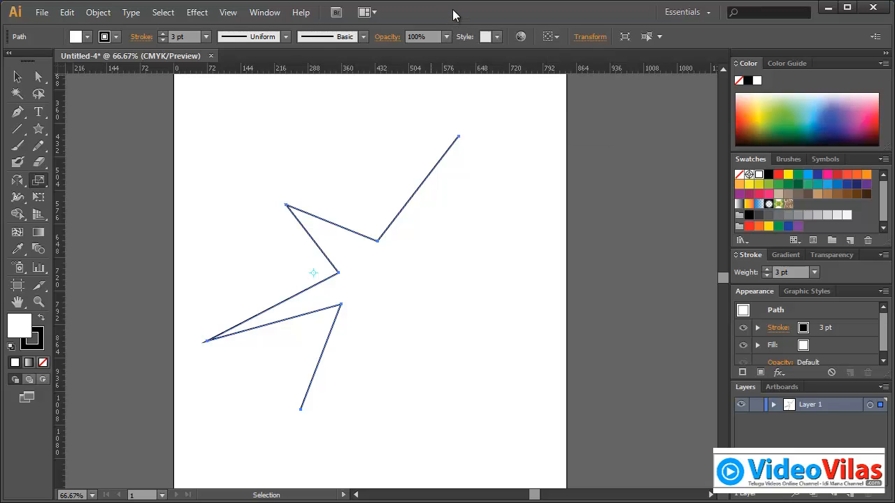
{"action": "key", "text": "ctrl+z"}
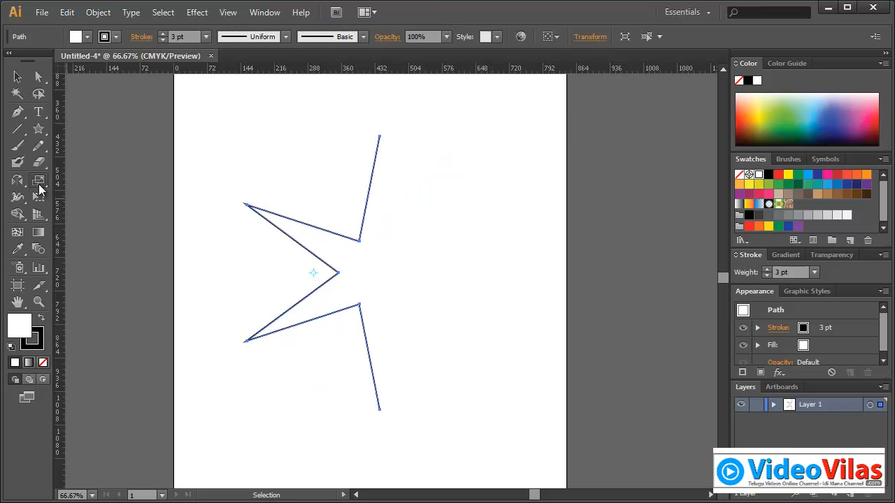
Shear the half star freehand with the Shear tool, and undo the distortion.
{"action": "left_click_drag", "start_coordinate": [38, 184], "coordinate": [97, 199]}
{"action": "left_click_drag", "start_coordinate": [376, 168], "coordinate": [368, 120]}
{"action": "key", "text": "ctrl+z"}
{"action": "key", "text": "ctrl+z"}
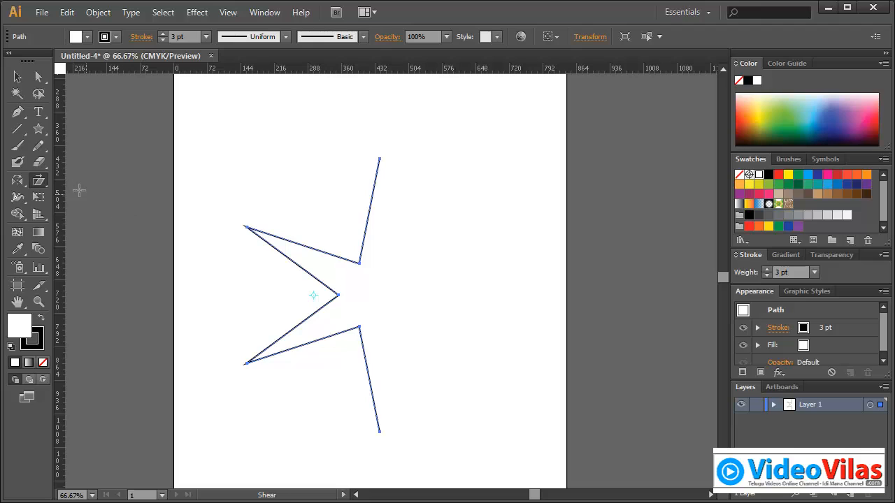
Review where the move, rotate, reflect, scale, shear and flip functions are found among the Transform commands, tools and transform settings.
{"action": "left_click", "coordinate": [105, 14]}
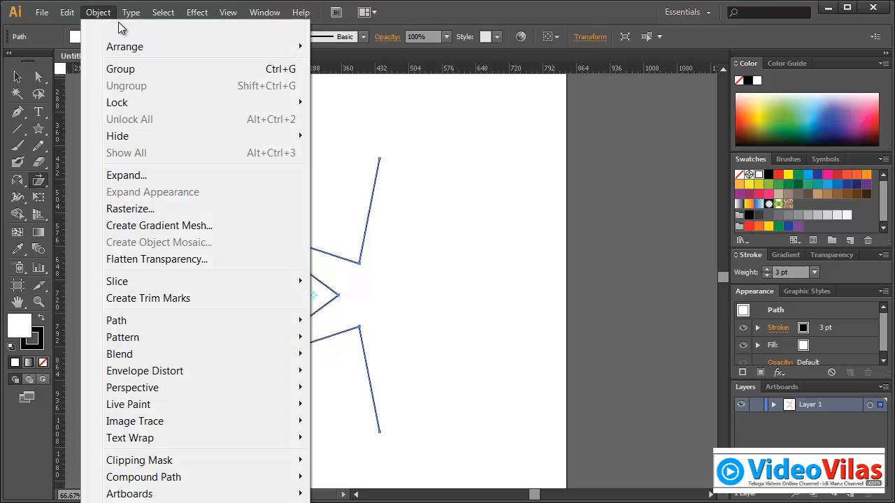
{"action": "mouse_move", "coordinate": [120, 30]}
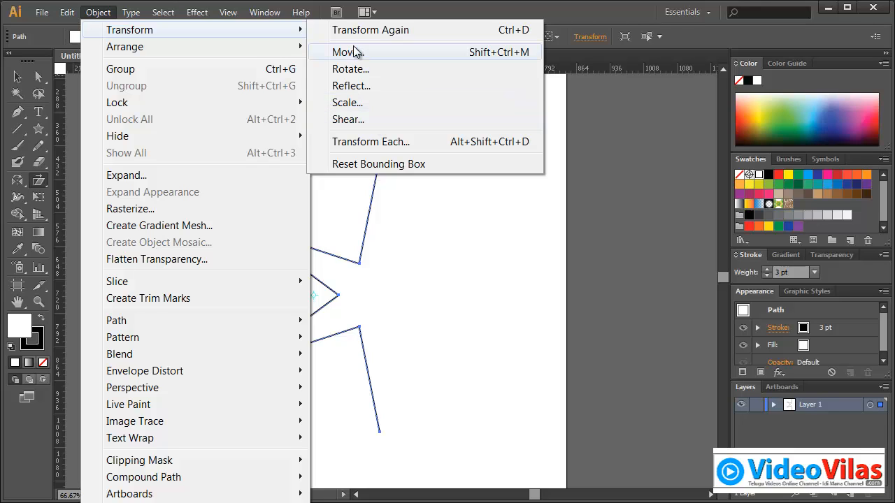
{"action": "left_click", "coordinate": [423, 6]}
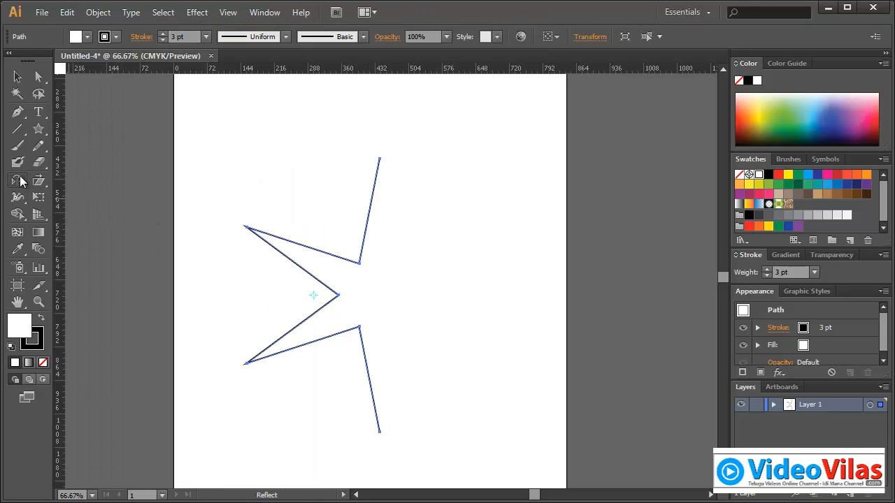
{"action": "left_click_drag", "start_coordinate": [19, 179], "coordinate": [75, 181]}
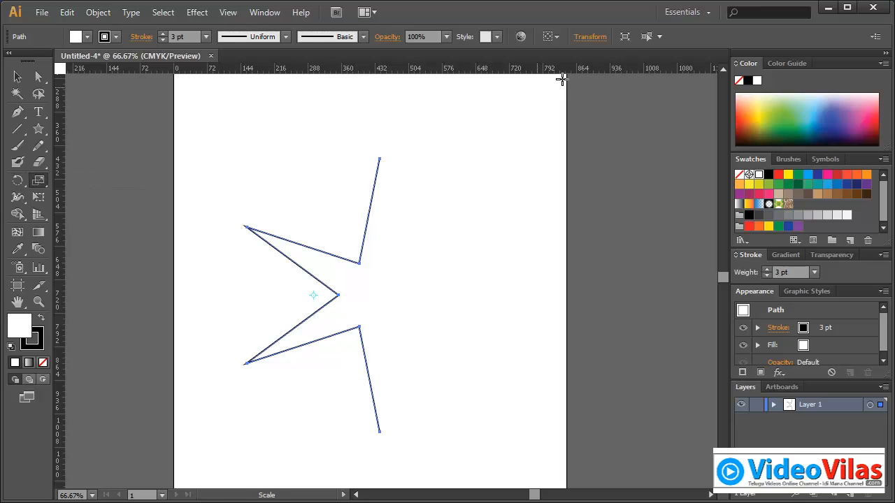
{"action": "left_click", "coordinate": [589, 37]}
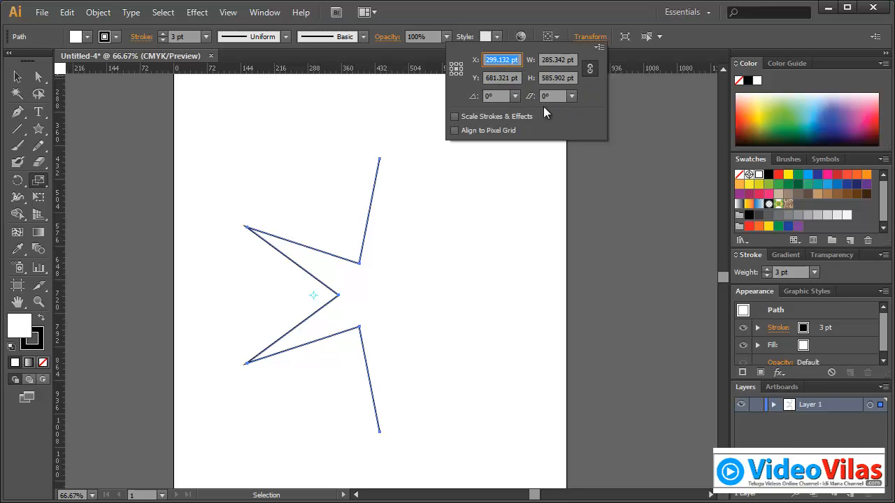
{"action": "left_click", "coordinate": [599, 47]}
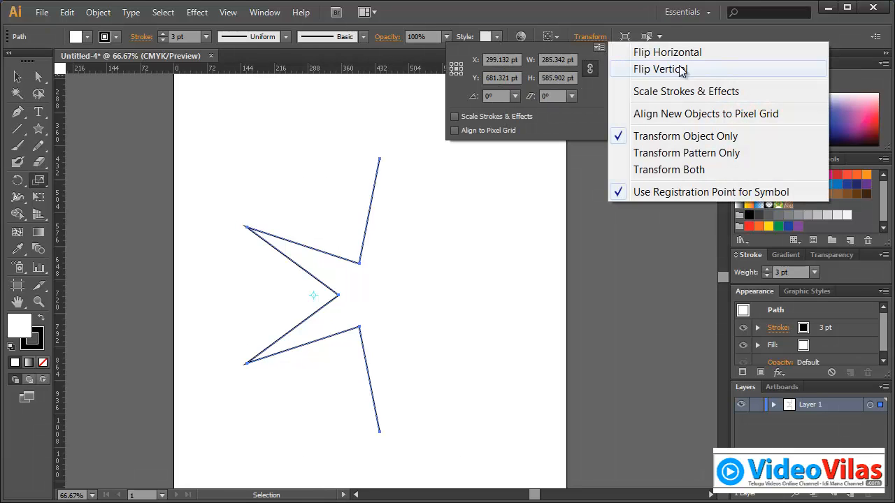
{"action": "left_click", "coordinate": [596, 103]}
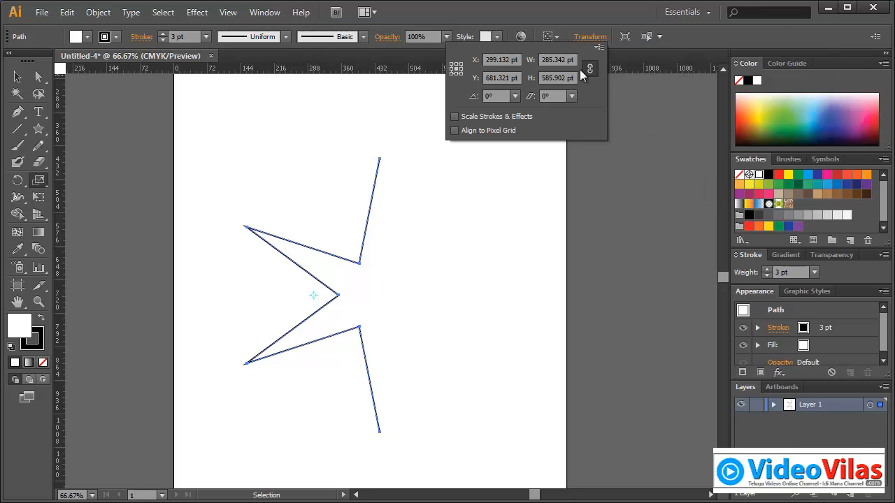
{"action": "left_click", "coordinate": [619, 10]}
{"action": "key", "text": "s"}
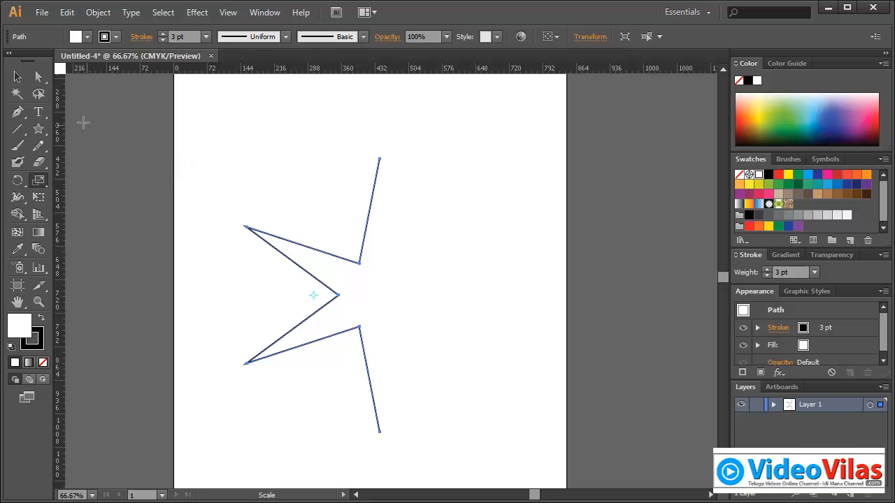
Compare the availability of the Transform commands with nothing selected and with the half star selected.
{"action": "left_click", "coordinate": [18, 77]}
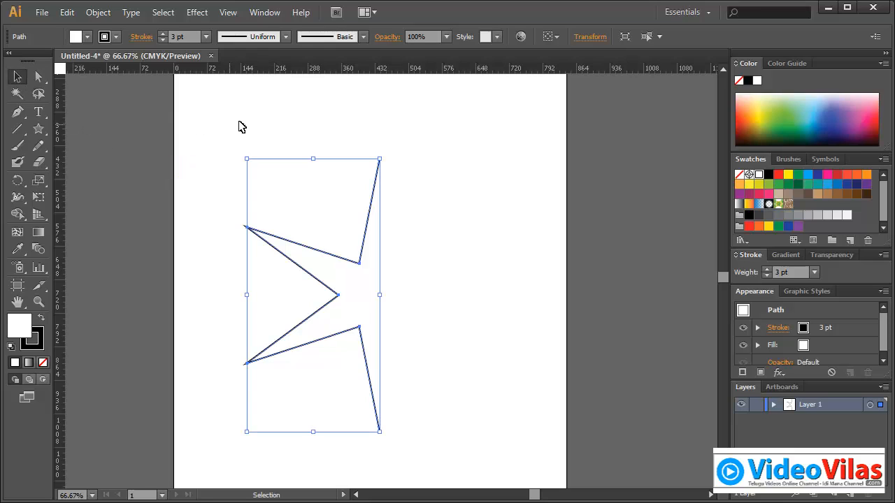
{"action": "left_click", "coordinate": [371, 130]}
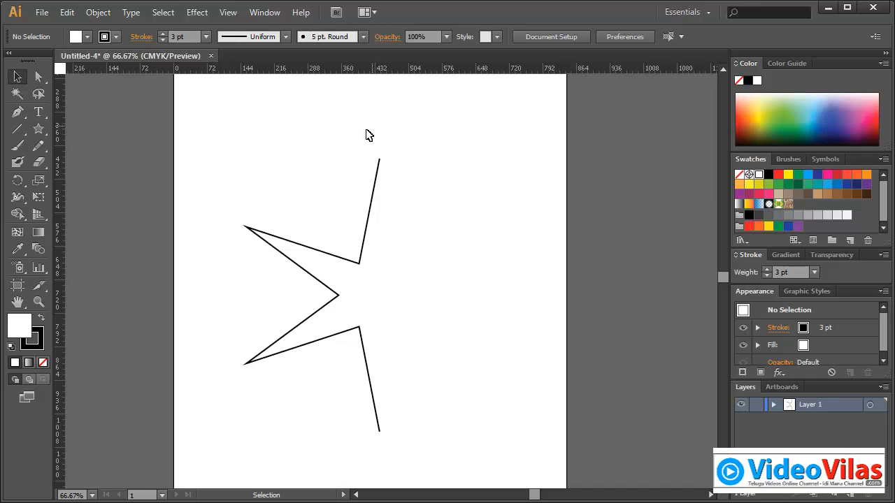
{"action": "left_click", "coordinate": [107, 13]}
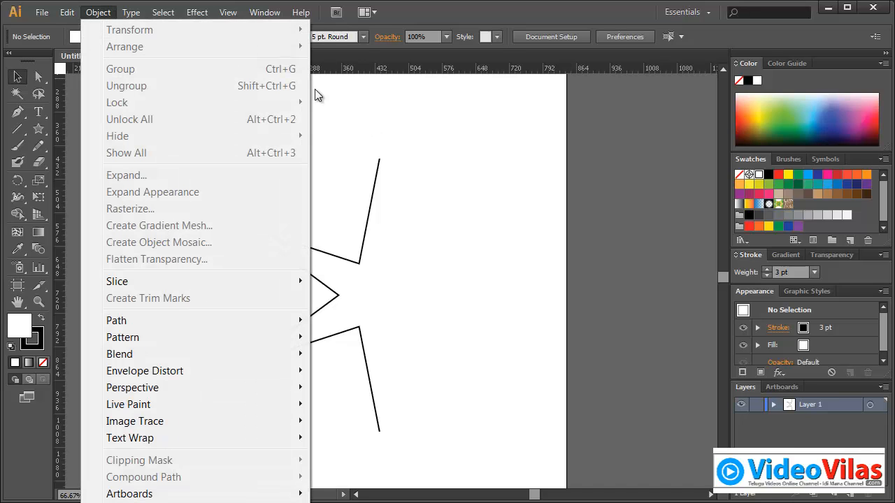
{"action": "left_click_drag", "start_coordinate": [365, 122], "coordinate": [412, 214]}
{"action": "left_click", "coordinate": [105, 11]}
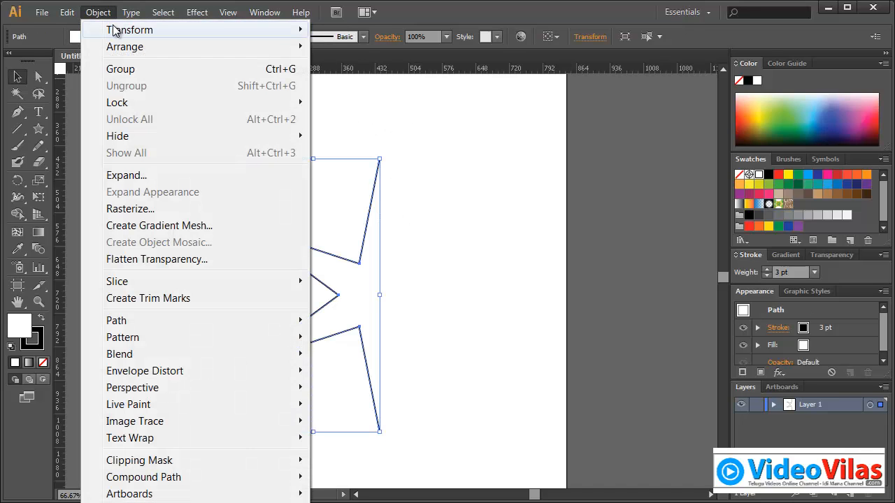
{"action": "mouse_move", "coordinate": [201, 34]}
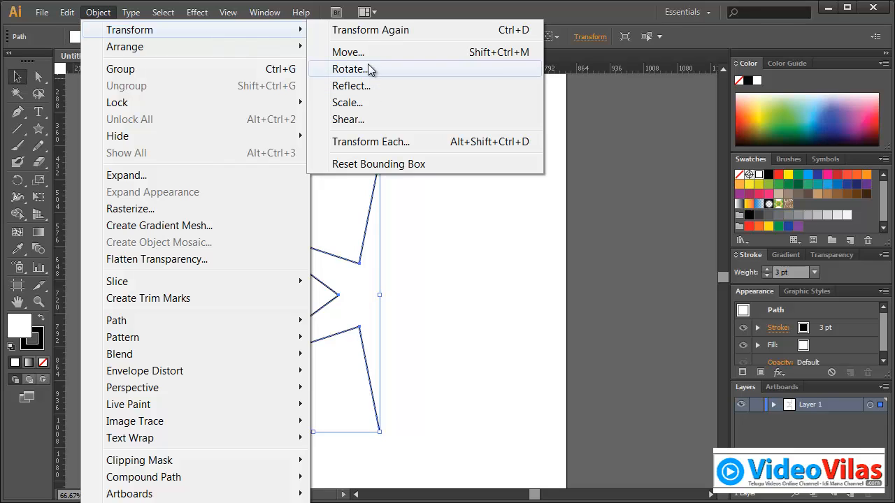
{"action": "left_click", "coordinate": [474, 246]}
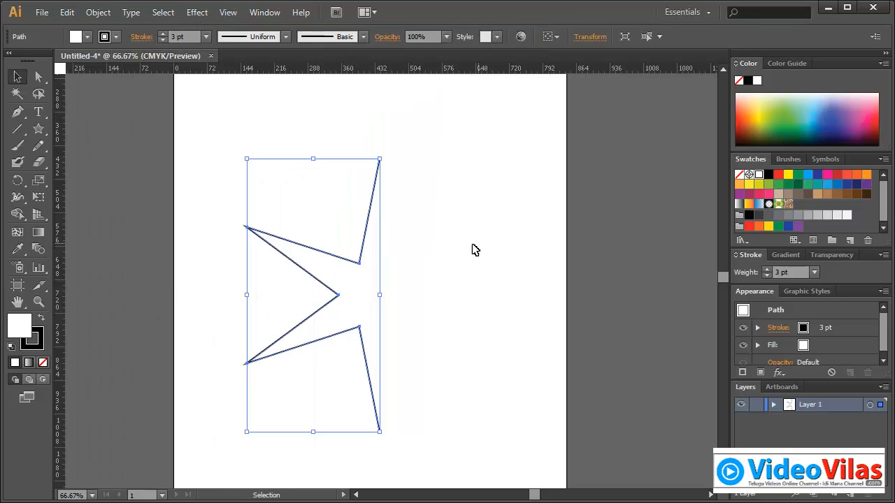
Delete the half star from the artboard, and switch to the Zoom tool.
{"action": "left_click_drag", "start_coordinate": [354, 172], "coordinate": [423, 251]}
{"action": "key", "text": "Delete"}
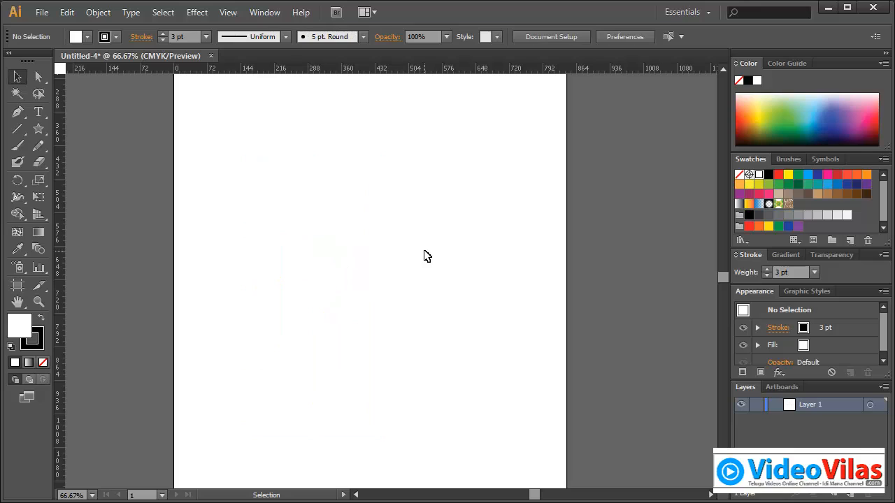
{"action": "left_click", "coordinate": [39, 127]}
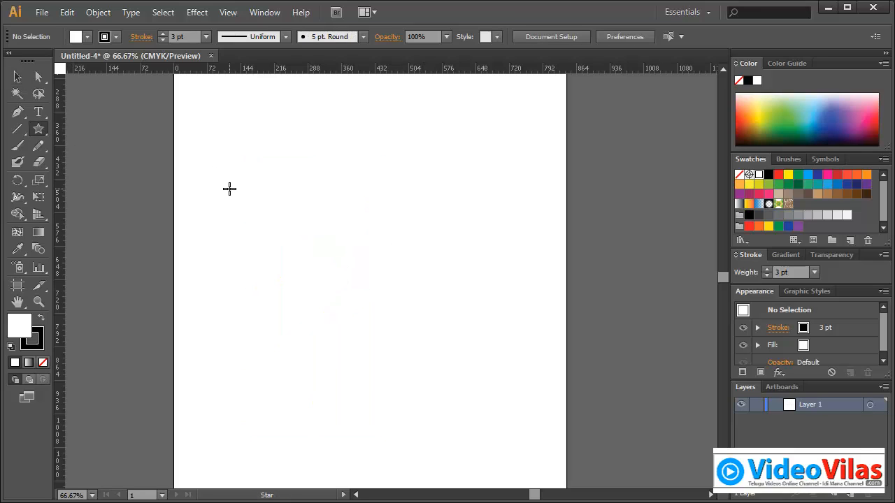
{"action": "left_click", "coordinate": [38, 301]}
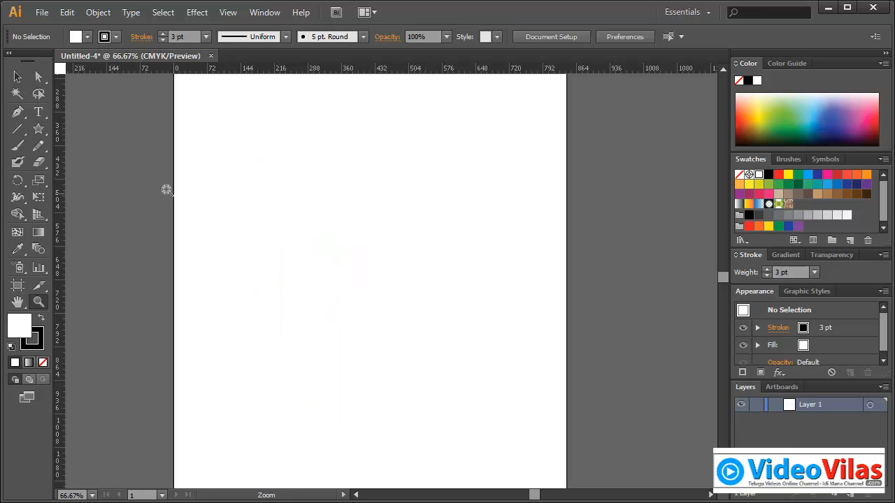
Draw a six-pointed star about 72 pt wide and 83 pt high near the artboard's left edge.
{"action": "left_click_drag", "start_coordinate": [162, 187], "coordinate": [583, 361]}
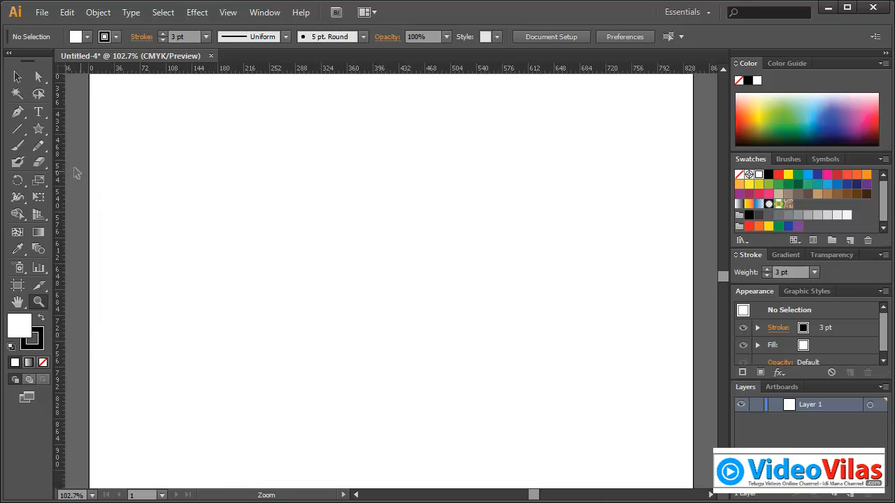
{"action": "left_click", "coordinate": [38, 128]}
{"action": "left_click_drag", "start_coordinate": [163, 274], "coordinate": [188, 301]}
{"action": "left_click", "coordinate": [17, 77]}
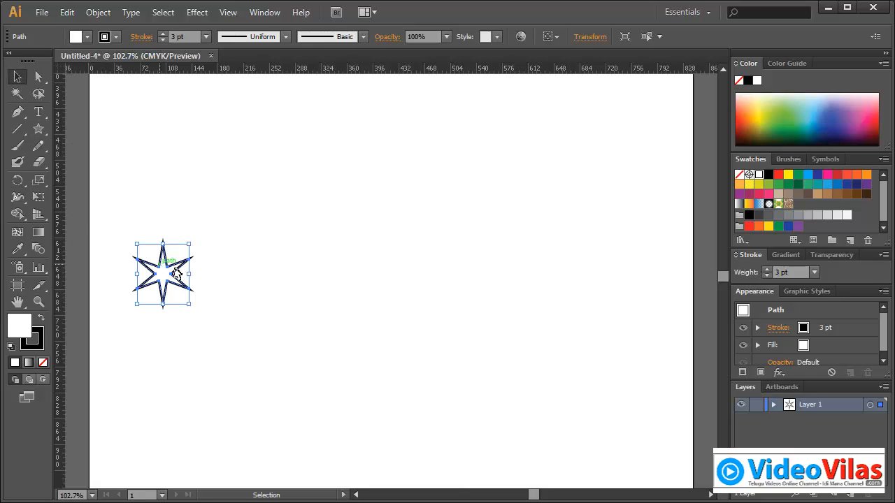
{"action": "left_click", "coordinate": [96, 12]}
{"action": "mouse_move", "coordinate": [120, 28]}
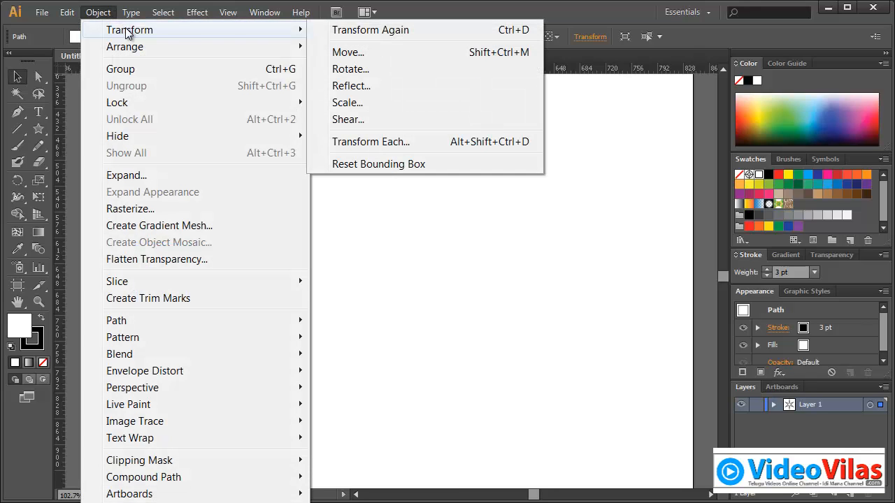
{"action": "left_click", "coordinate": [350, 29]}
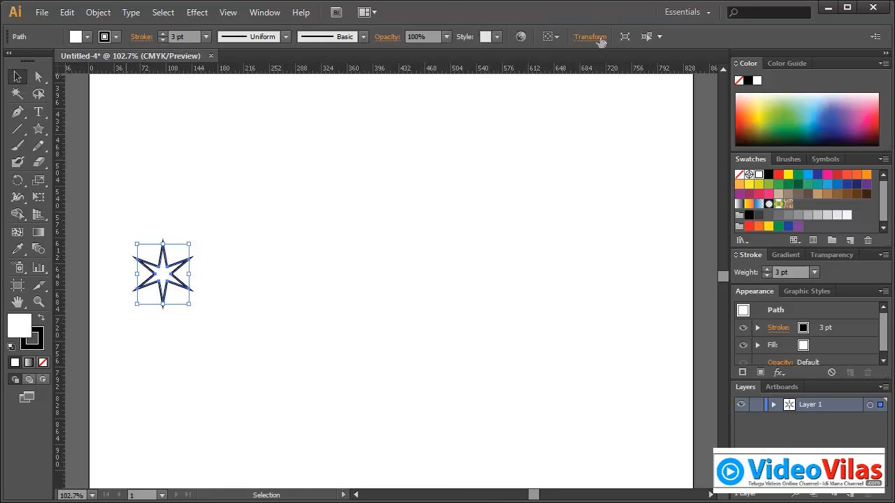
{"action": "left_click", "coordinate": [606, 37]}
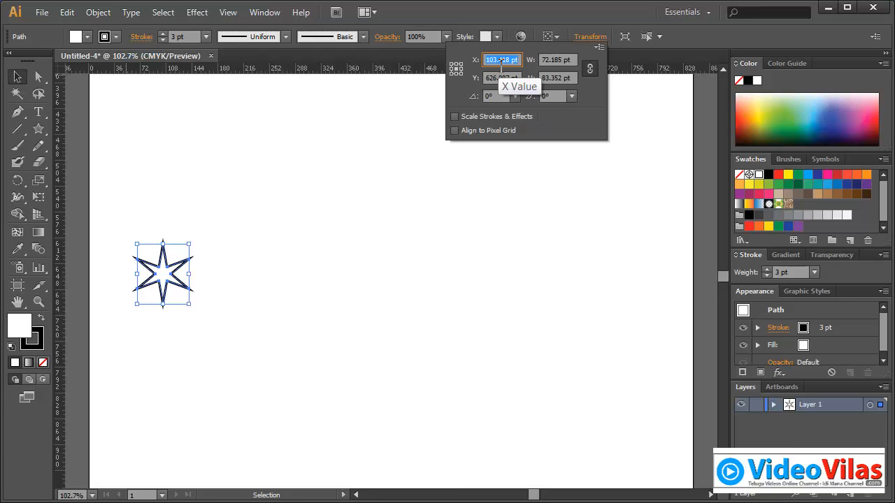
{"action": "left_click", "coordinate": [96, 12]}
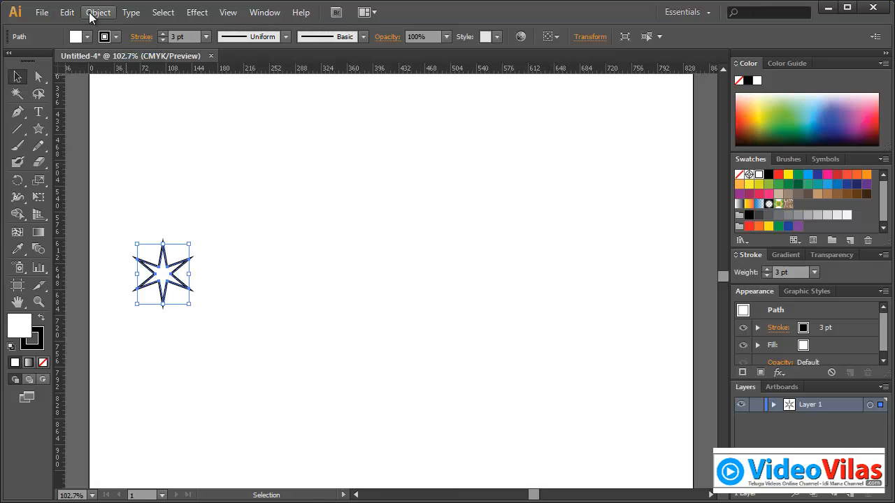
Create a copy of the star with the Move command, offset 100 pt horizontally and 8.999 pt vertically.
{"action": "left_click", "coordinate": [97, 12]}
{"action": "mouse_move", "coordinate": [108, 30]}
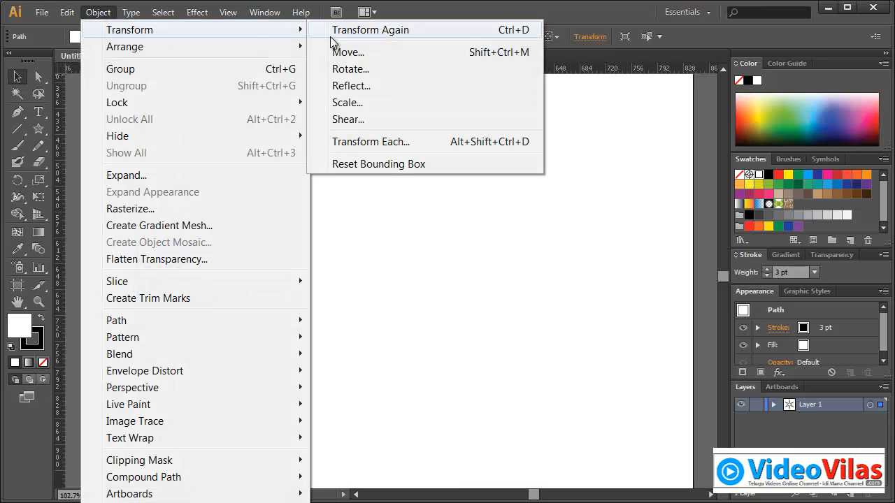
{"action": "left_click", "coordinate": [353, 53]}
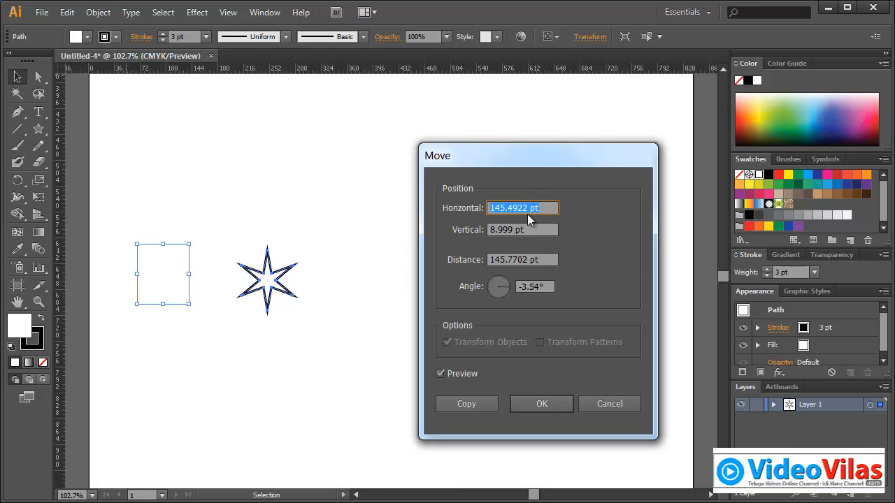
{"action": "type", "text": "130"}
{"action": "key", "text": "Tab"}
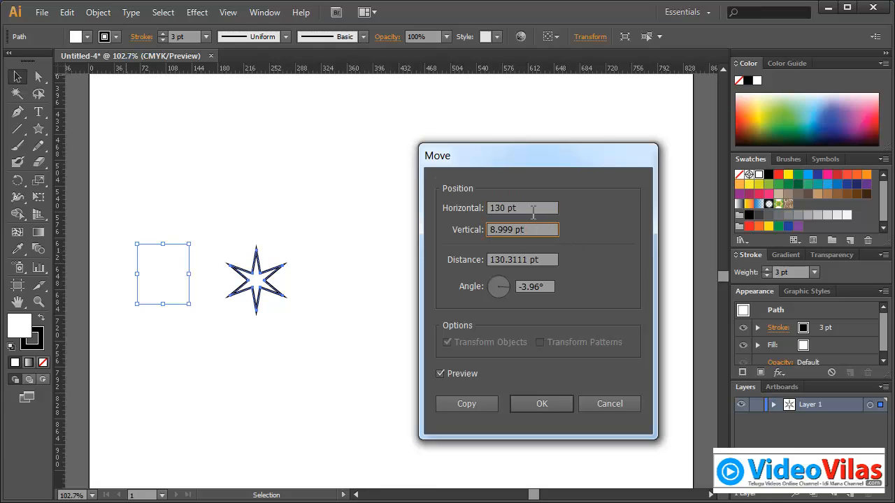
{"action": "left_click", "coordinate": [532, 211]}
{"action": "type", "text": "100"}
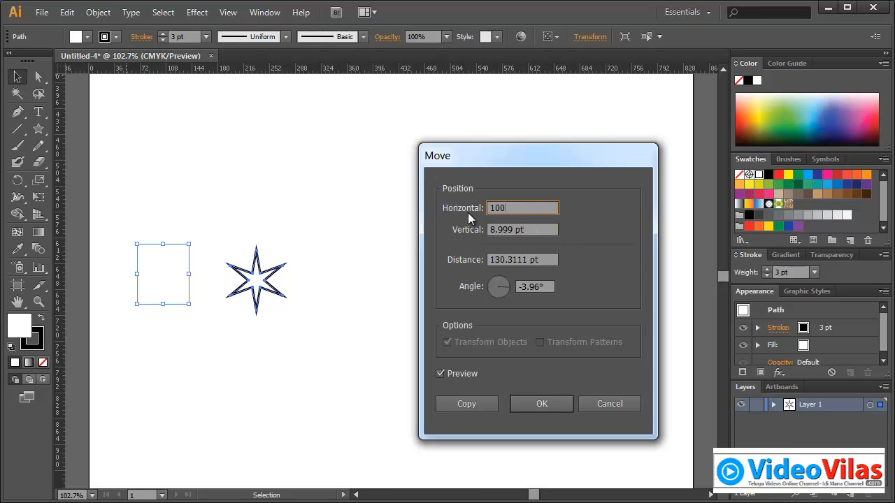
{"action": "left_click", "coordinate": [495, 233]}
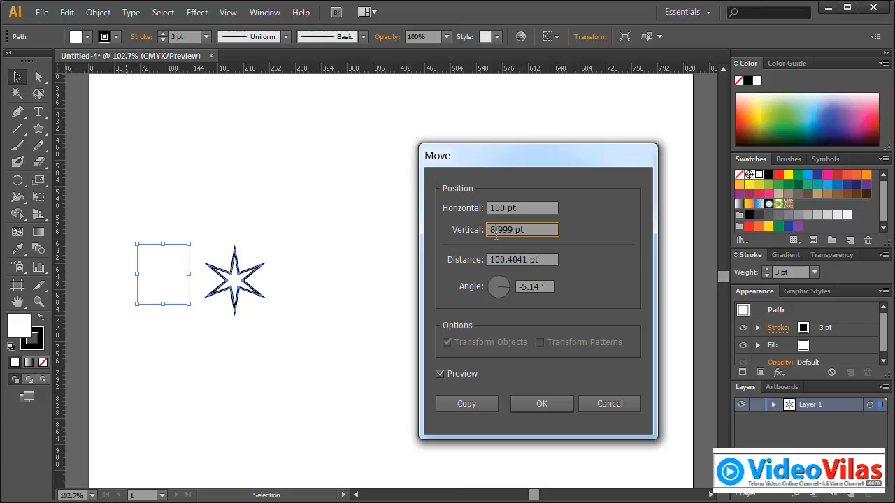
{"action": "left_click", "coordinate": [464, 404]}
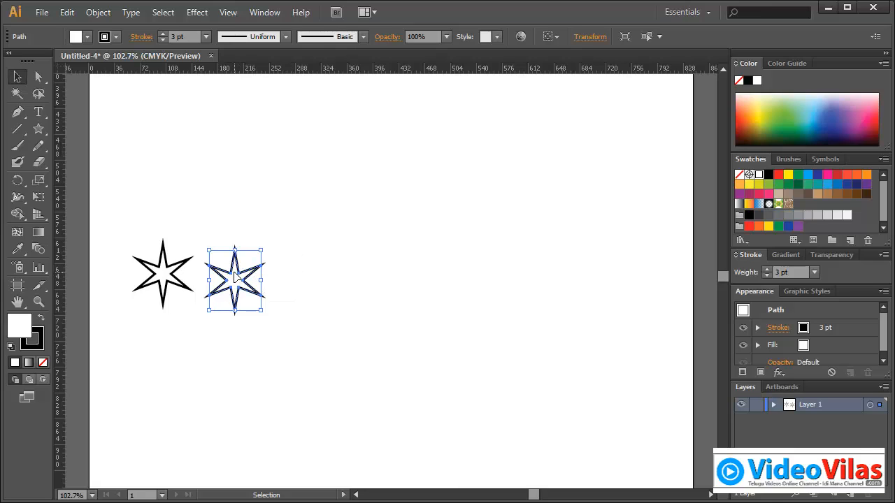
Repeat the copy transformation with Transform Again until eight stars form a slanting row across the artboard.
{"action": "left_click", "coordinate": [98, 12]}
{"action": "mouse_move", "coordinate": [122, 33]}
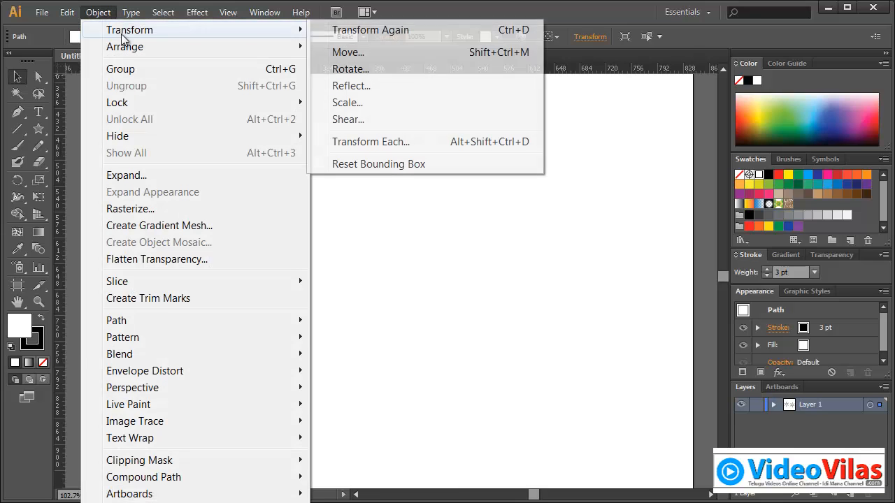
{"action": "left_click", "coordinate": [385, 30]}
{"action": "key", "text": "a"}
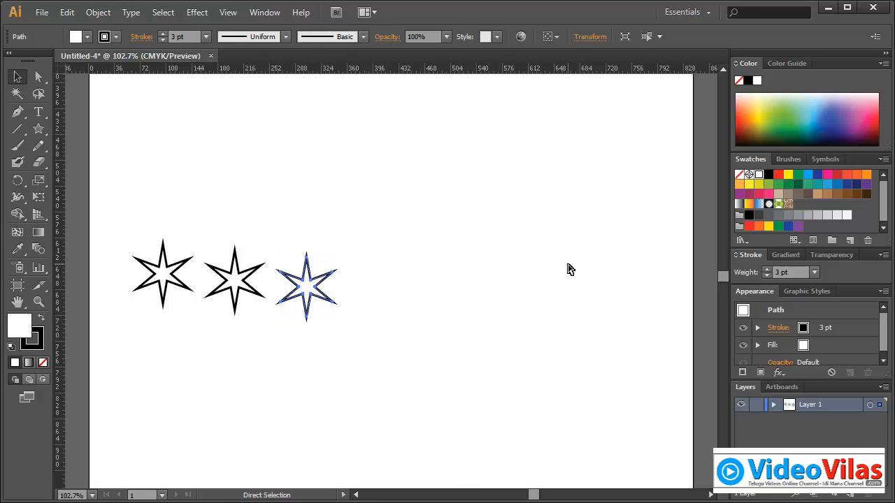
{"action": "key", "text": "ctrl+d"}
{"action": "key", "text": "ctrl+d"}
{"action": "key", "text": "ctrl+d"}
{"action": "key", "text": "ctrl+d"}
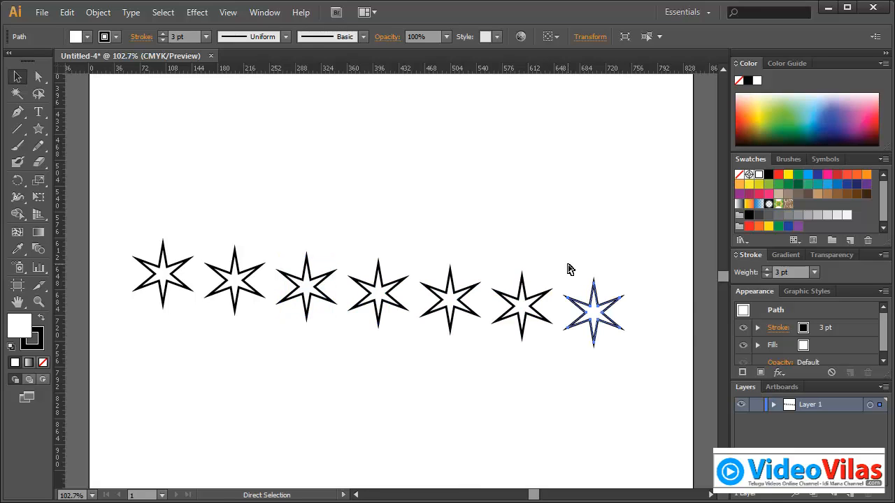
{"action": "key", "text": "ctrl+d"}
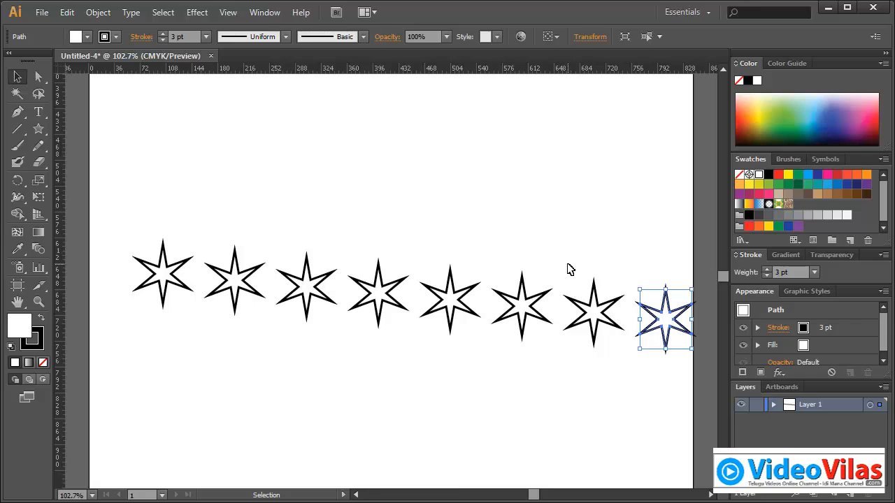
Delete the seven copied stars, keeping only the original star.
{"action": "left_click", "coordinate": [546, 256]}
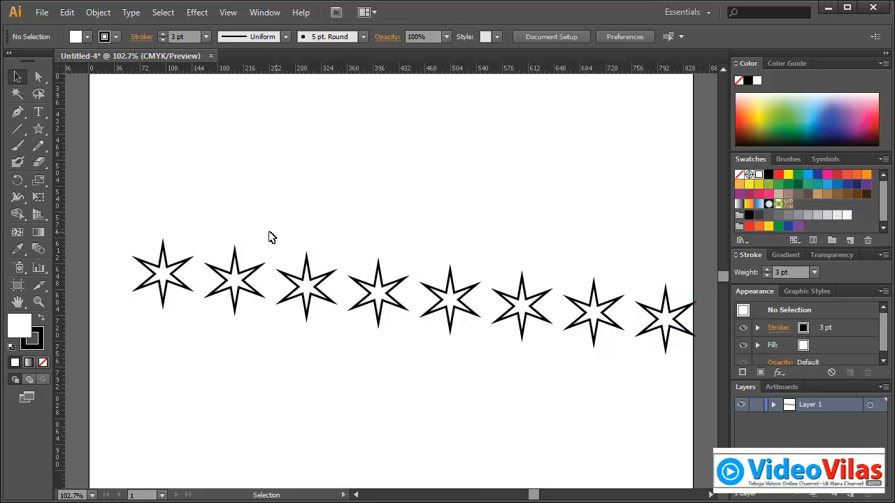
{"action": "left_click_drag", "start_coordinate": [218, 234], "coordinate": [678, 390]}
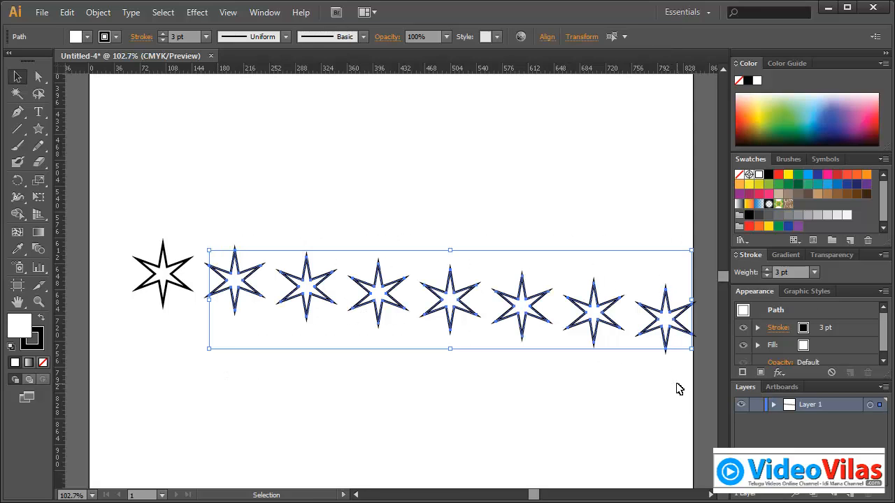
{"action": "key", "text": "Delete"}
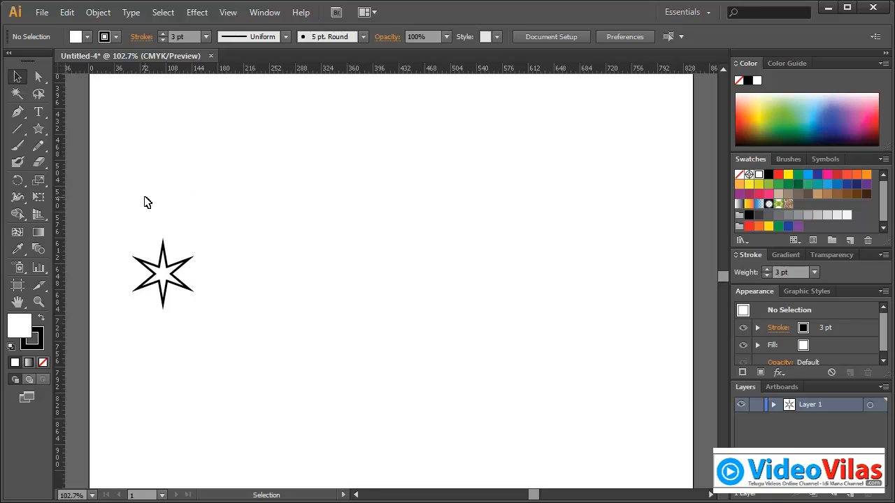
Create a copy of the original star with the Move command, offset 100 pt horizontally and 0 pt vertically.
{"action": "left_click_drag", "start_coordinate": [146, 200], "coordinate": [202, 293]}
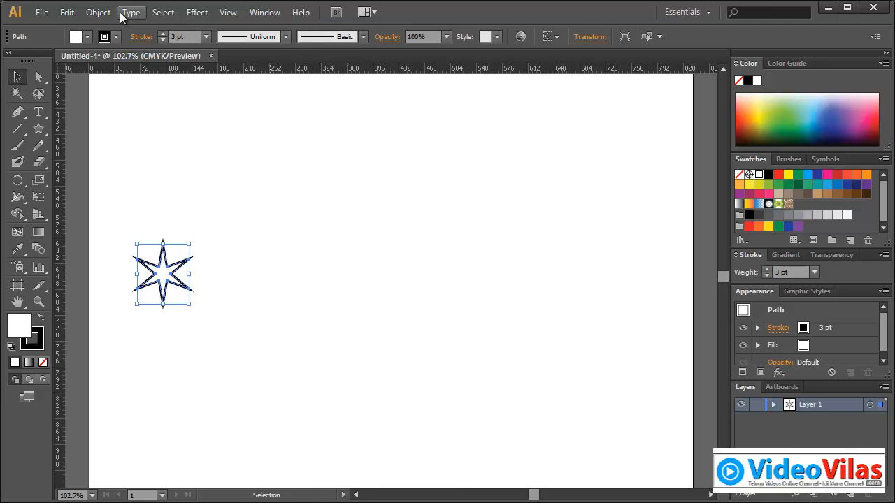
{"action": "left_click", "coordinate": [98, 12]}
{"action": "mouse_move", "coordinate": [111, 30]}
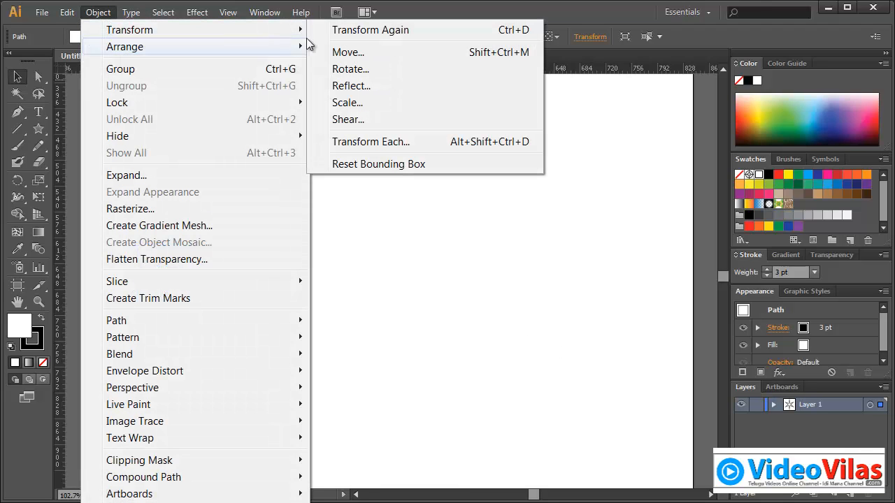
{"action": "left_click", "coordinate": [369, 53]}
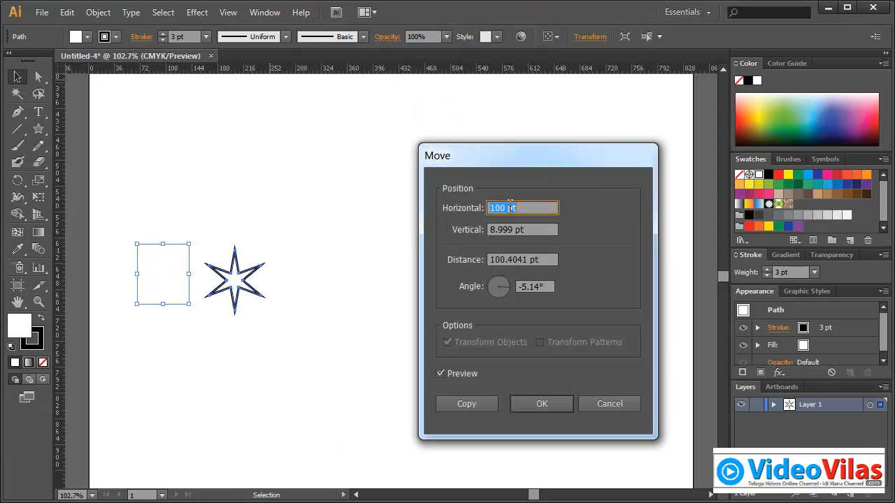
{"action": "key", "text": "Tab"}
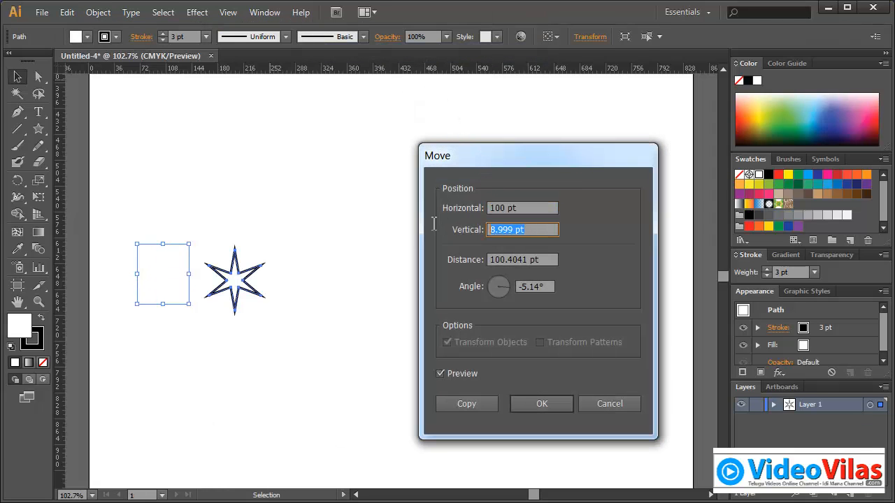
{"action": "type", "text": "0"}
{"action": "left_click", "coordinate": [529, 207]}
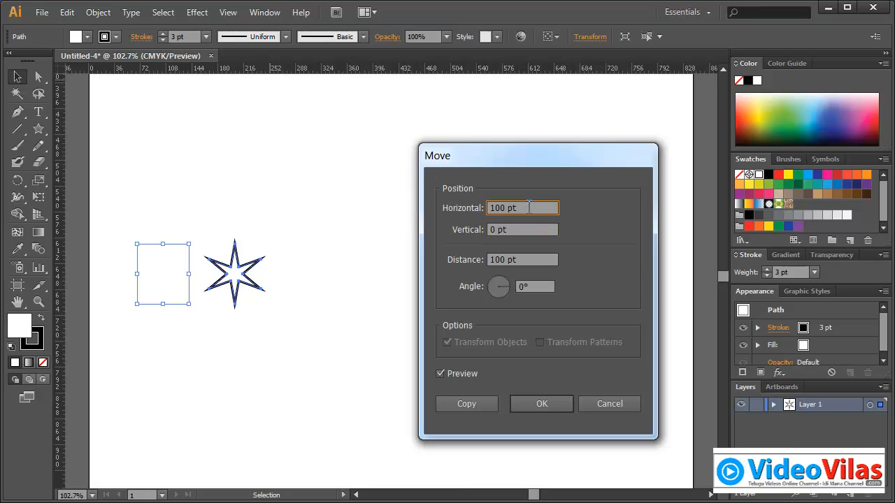
{"action": "left_click", "coordinate": [464, 404]}
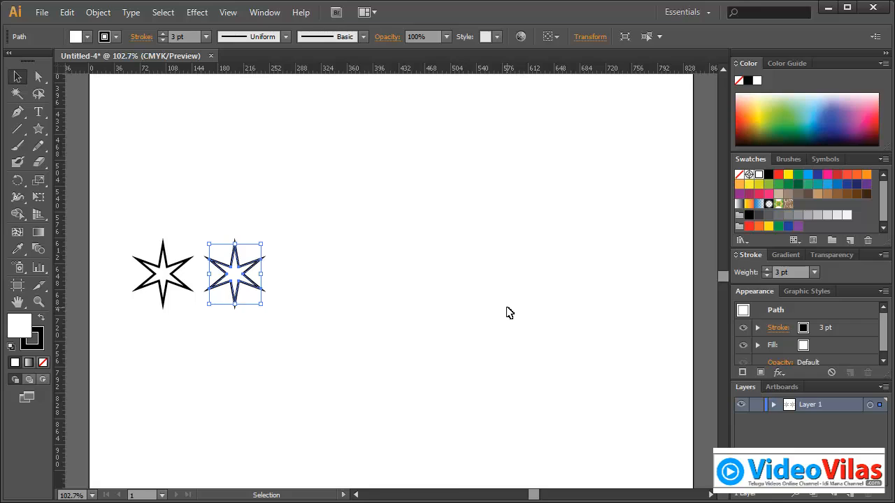
Repeat the horizontal copy with Transform Again until seven stars form a level row, and deselect them.
{"action": "key", "text": "ctrl+d"}
{"action": "key", "text": "ctrl+d"}
{"action": "key", "text": "ctrl+d"}
{"action": "key", "text": "ctrl+d"}
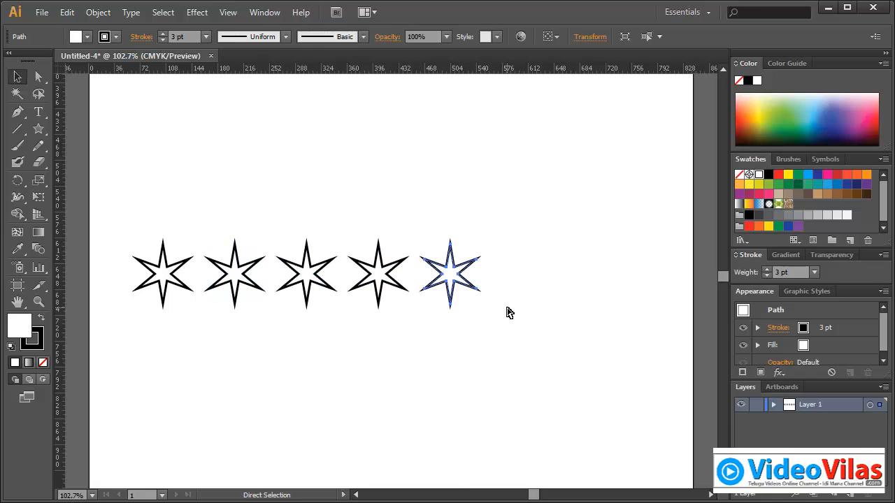
{"action": "key", "text": "ctrl+d"}
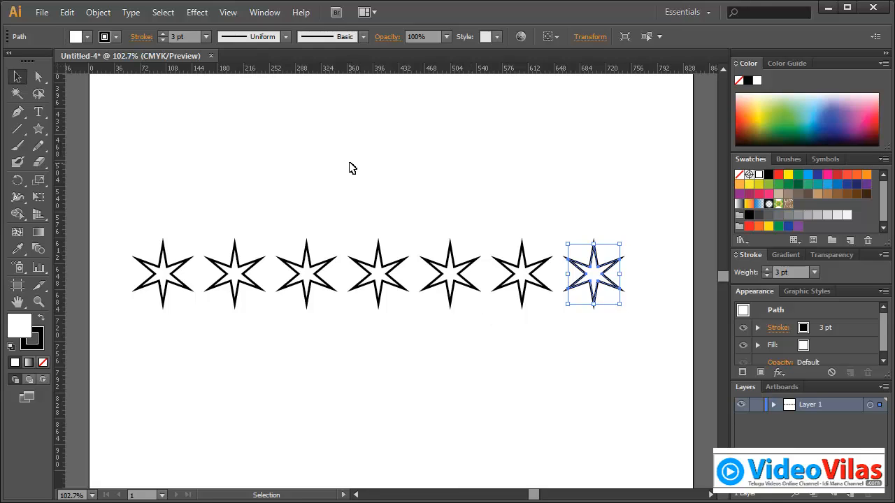
{"action": "left_click", "coordinate": [358, 203]}
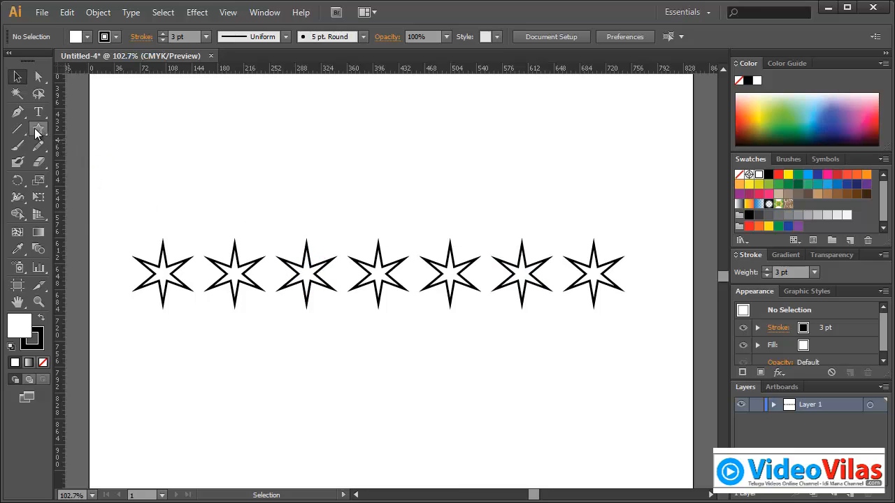
Draw a small circle with the Ellipse tool, centred in the gap between the first two stars.
{"action": "left_click_drag", "start_coordinate": [34, 128], "coordinate": [84, 160]}
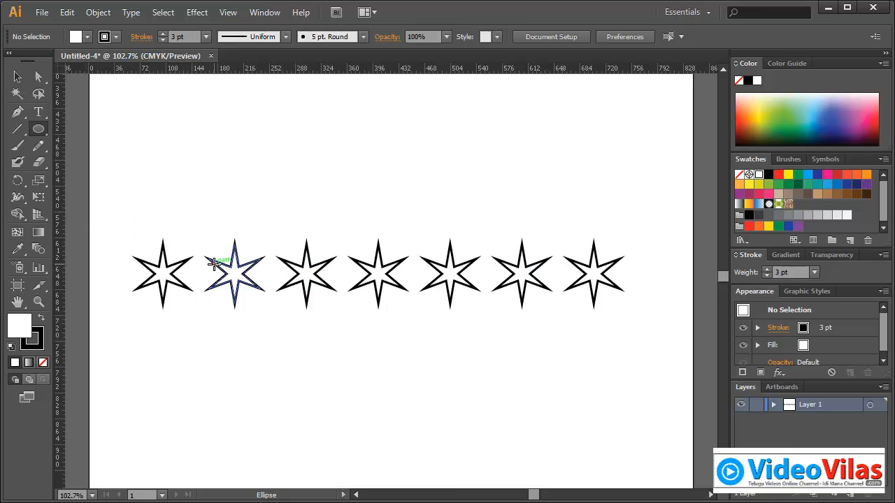
{"action": "left_click_drag", "start_coordinate": [198, 275], "coordinate": [209, 285]}
{"action": "left_click", "coordinate": [19, 75]}
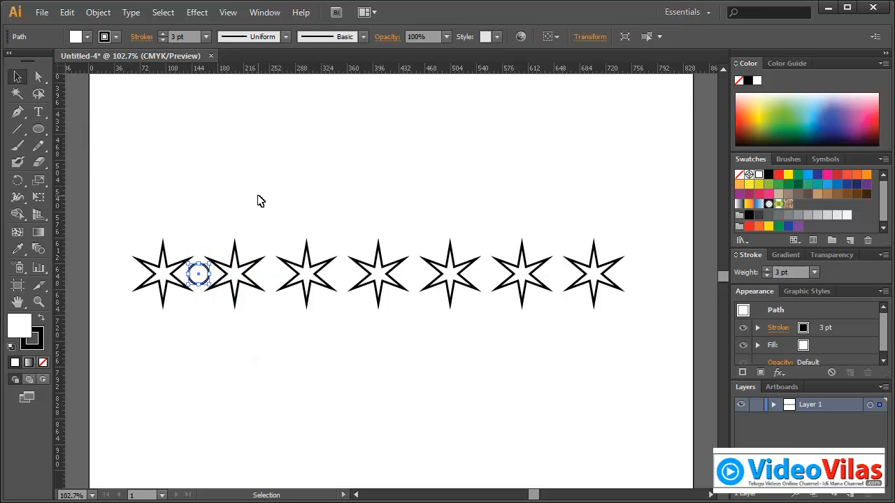
Duplicate the circle into the next gap and repeat the copy until all six gaps between the stars are filled.
{"action": "left_click_drag", "start_coordinate": [207, 279], "coordinate": [274, 300]}
{"action": "key", "text": "ctrl+d"}
{"action": "key", "text": "ctrl+d"}
{"action": "key", "text": "ctrl+d"}
{"action": "key", "text": "ctrl+d"}
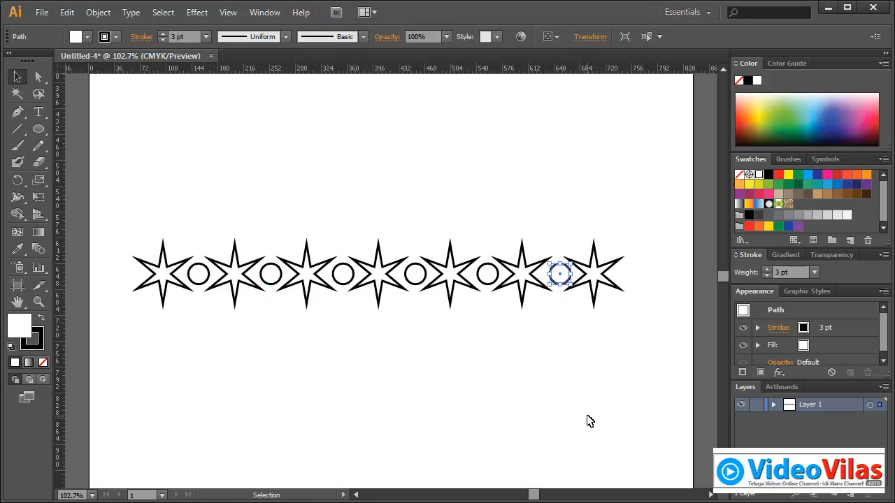
Move the whole row of stars and circles higher on the artboard, and place a duplicate row well below it.
{"action": "left_click", "coordinate": [590, 421]}
{"action": "left_click_drag", "start_coordinate": [126, 203], "coordinate": [613, 347]}
{"action": "left_click_drag", "start_coordinate": [610, 288], "coordinate": [603, 425]}
{"action": "left_click", "coordinate": [127, 187]}
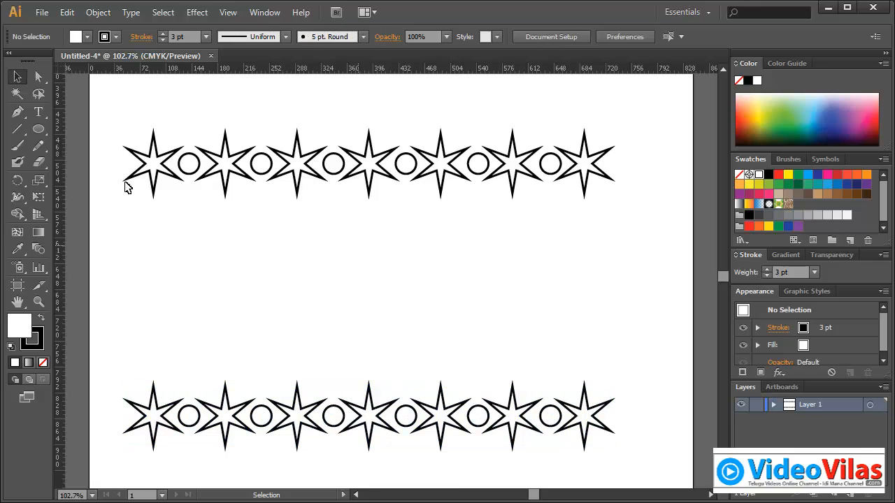
Draw a large rounded rectangle filling the space between the two decorative rows, and deselect it.
{"action": "left_click_drag", "start_coordinate": [42, 131], "coordinate": [86, 151]}
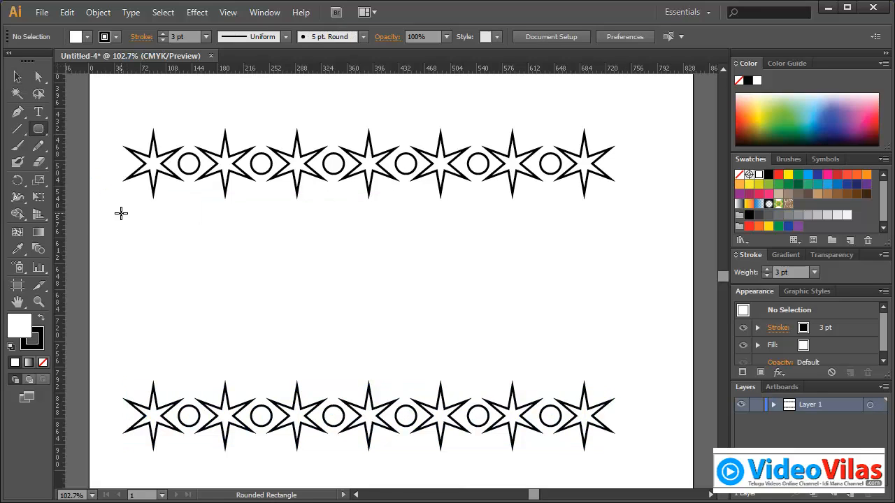
{"action": "left_click_drag", "start_coordinate": [127, 202], "coordinate": [619, 375]}
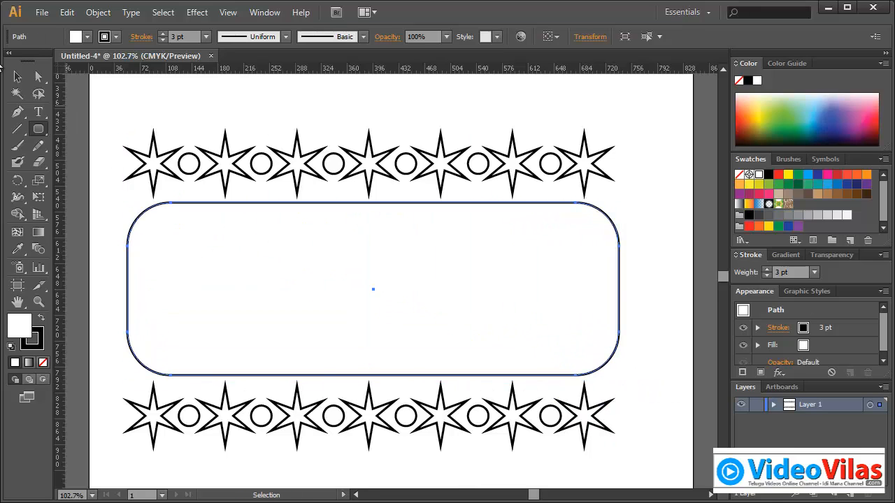
{"action": "left_click", "coordinate": [16, 77]}
{"action": "left_click", "coordinate": [208, 111]}
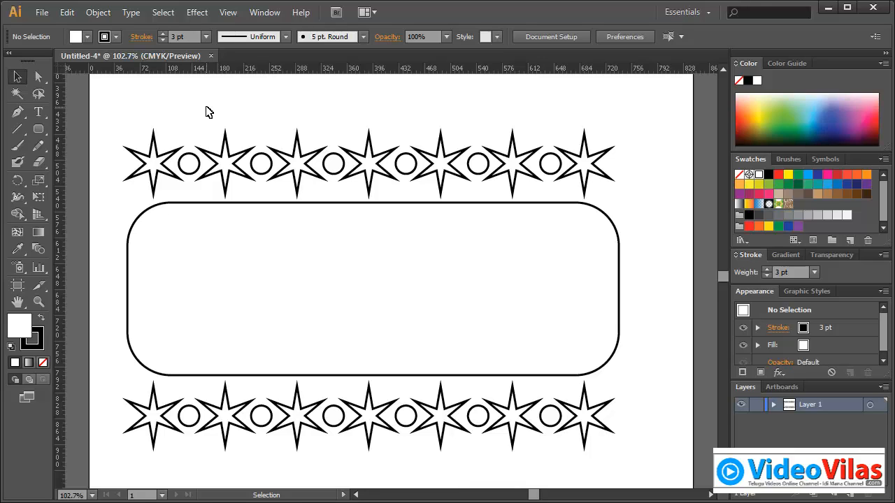
Select both star-and-circle rows together with the rounded frame, and delete all of them.
{"action": "left_click", "coordinate": [24, 79]}
{"action": "left_click_drag", "start_coordinate": [126, 105], "coordinate": [637, 456]}
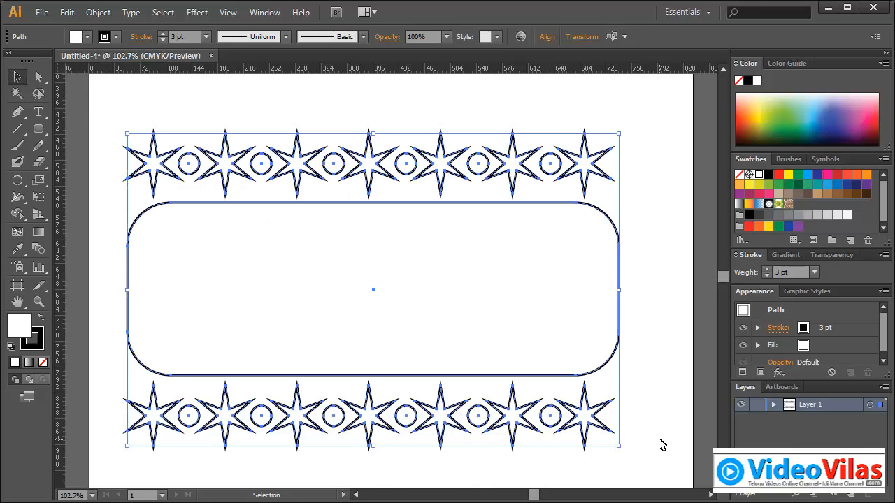
{"action": "key", "text": "Delete"}
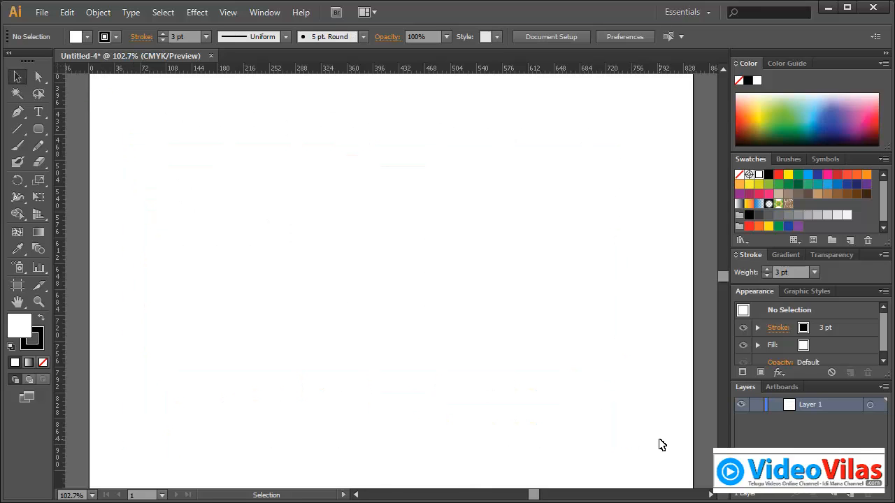
Draw a medium-sized rounded rectangle near the centre of the empty artboard.
{"action": "left_click", "coordinate": [39, 128]}
{"action": "left_click_drag", "start_coordinate": [256, 174], "coordinate": [472, 319]}
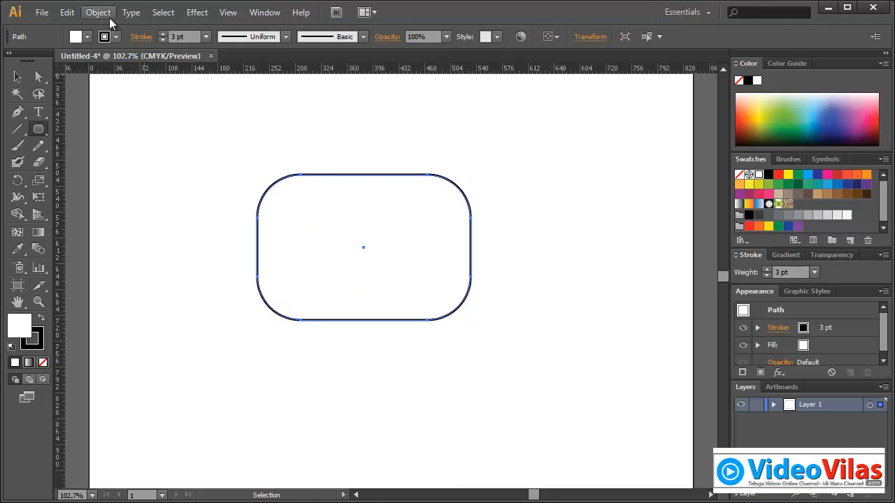
{"action": "left_click", "coordinate": [104, 14]}
{"action": "mouse_move", "coordinate": [114, 30]}
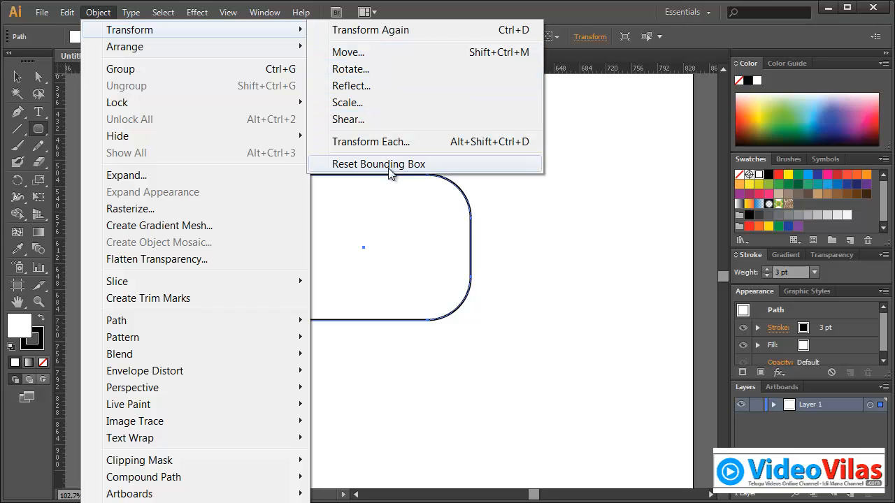
{"action": "left_click", "coordinate": [584, 17]}
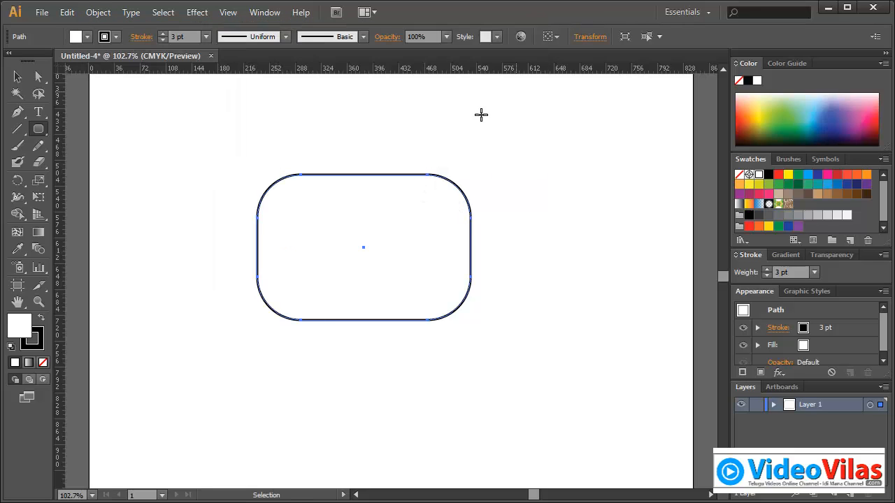
Shear the rounded rectangle into a rightward-slanting parallelogram with the Shear tool.
{"action": "left_click", "coordinate": [18, 77]}
{"action": "left_click_drag", "start_coordinate": [298, 133], "coordinate": [375, 280]}
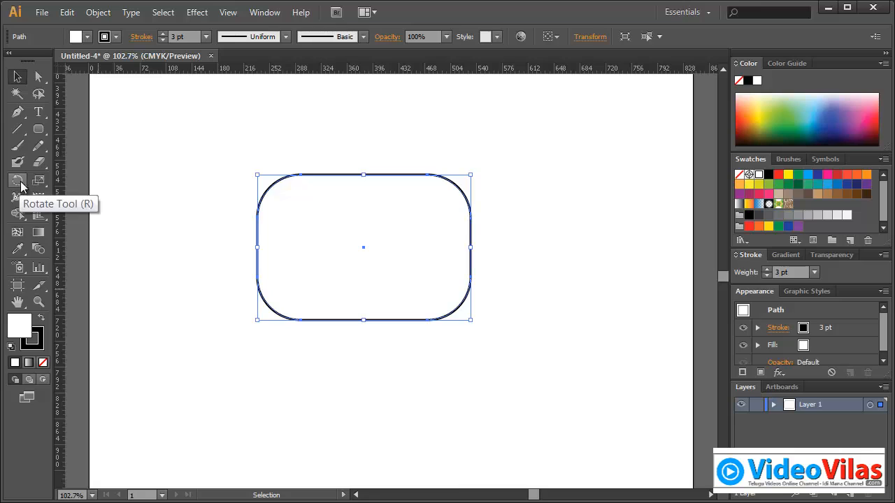
{"action": "left_click_drag", "start_coordinate": [39, 180], "coordinate": [70, 197]}
{"action": "left_click_drag", "start_coordinate": [443, 230], "coordinate": [445, 200]}
{"action": "left_click", "coordinate": [18, 77]}
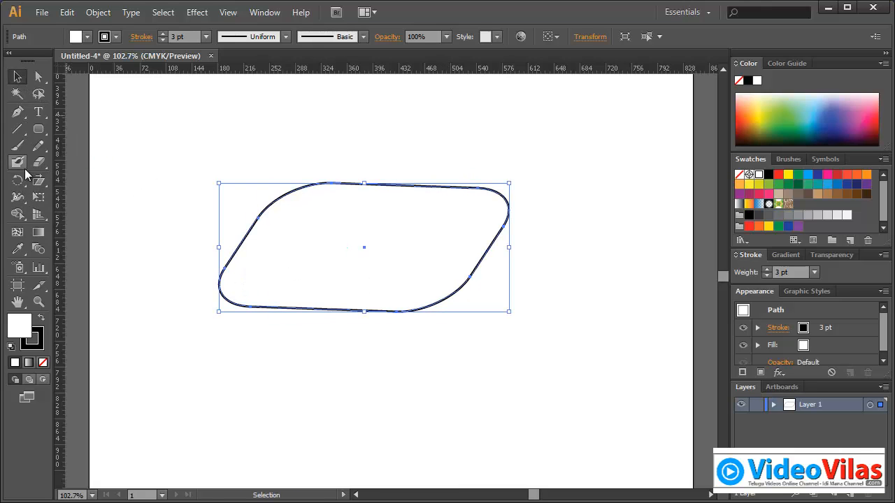
Rotate the slanted shape counter-clockwise about a point near its lower-left corner, and move it down and slightly right.
{"action": "left_click", "coordinate": [25, 176]}
{"action": "left_click", "coordinate": [251, 298]}
{"action": "left_click_drag", "start_coordinate": [457, 230], "coordinate": [451, 154]}
{"action": "left_click", "coordinate": [18, 77]}
{"action": "left_click_drag", "start_coordinate": [293, 129], "coordinate": [416, 269]}
{"action": "left_click_drag", "start_coordinate": [421, 198], "coordinate": [451, 268]}
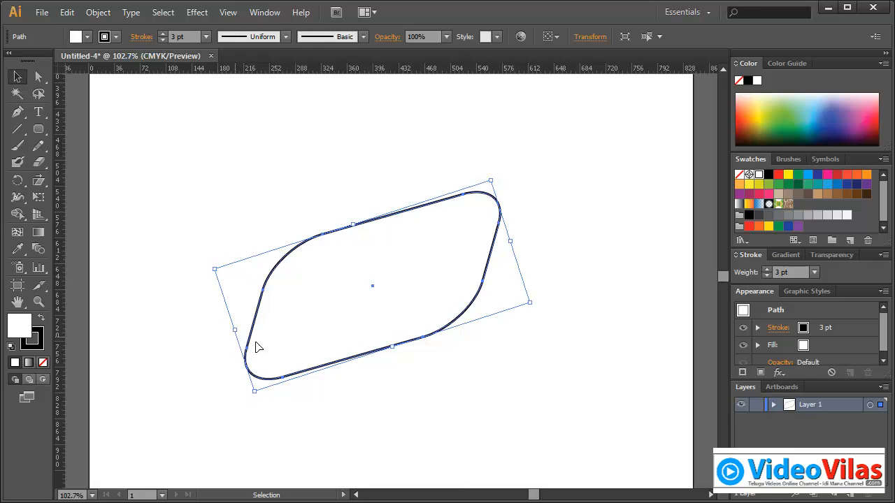
Resize the tilted shape slightly from its upper-right corner, and reset its bounding box.
{"action": "left_click_drag", "start_coordinate": [491, 181], "coordinate": [474, 171]}
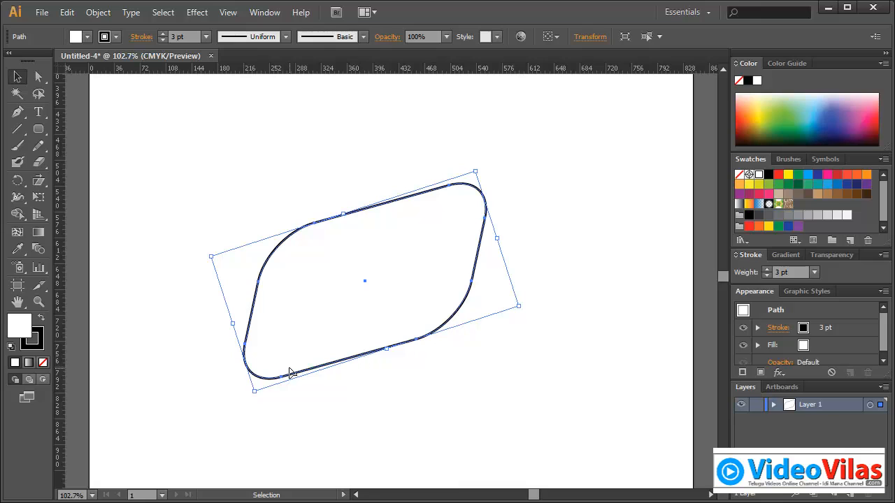
{"action": "left_click", "coordinate": [98, 12]}
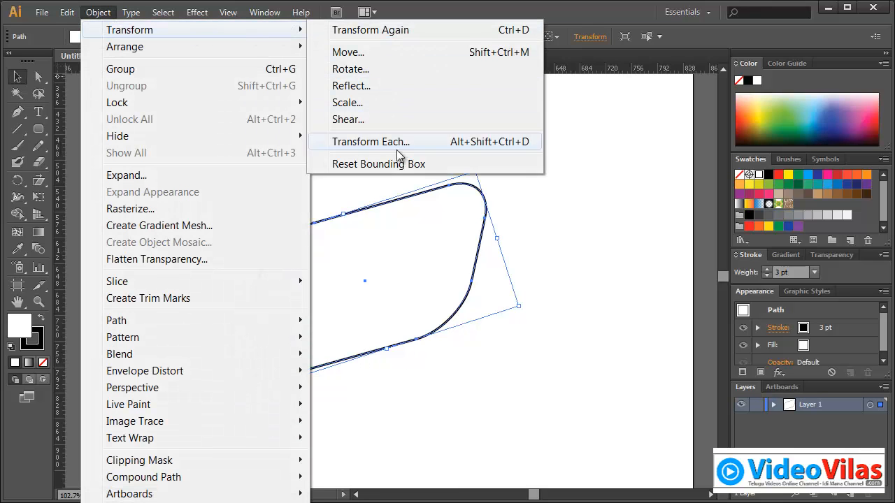
{"action": "left_click", "coordinate": [405, 165]}
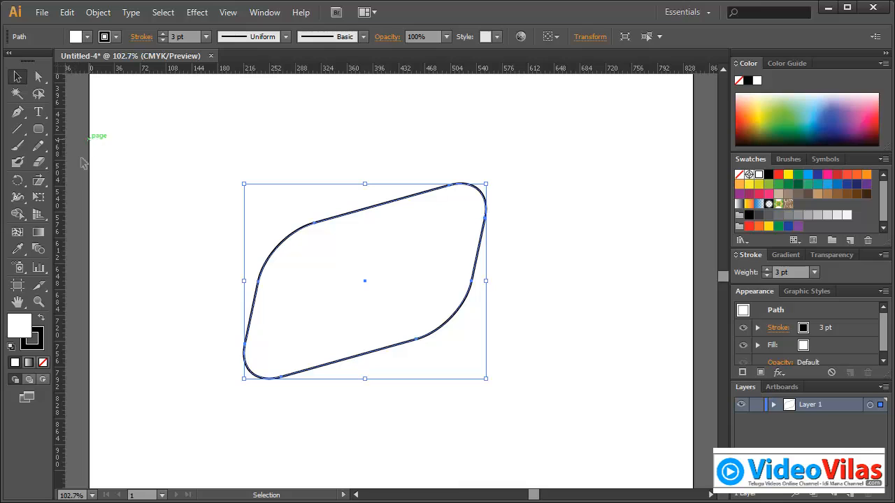
{"action": "left_click", "coordinate": [98, 12]}
{"action": "mouse_move", "coordinate": [302, 33]}
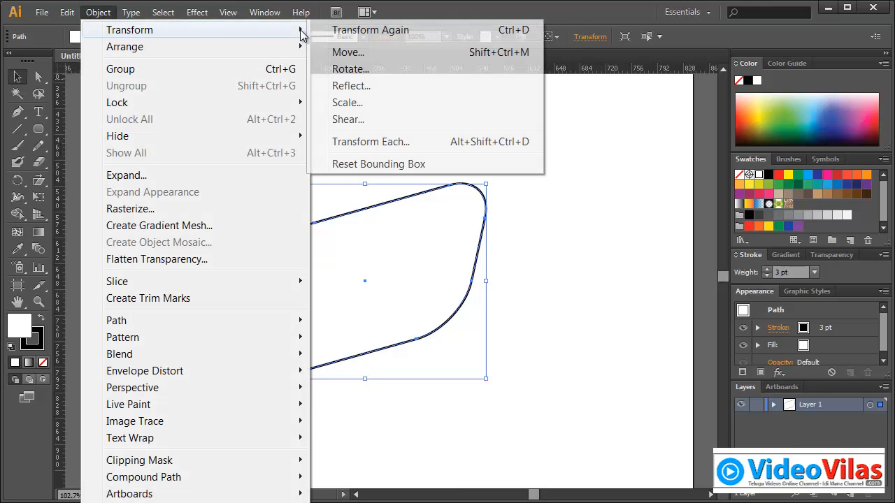
{"action": "left_click", "coordinate": [384, 167]}
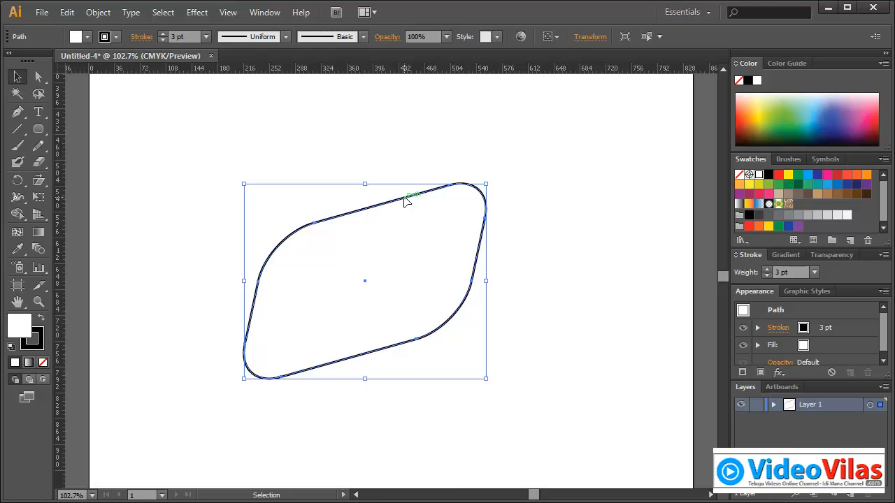
Deselect the slanted shape, reselect it and delete it from the artboard.
{"action": "left_click", "coordinate": [98, 12]}
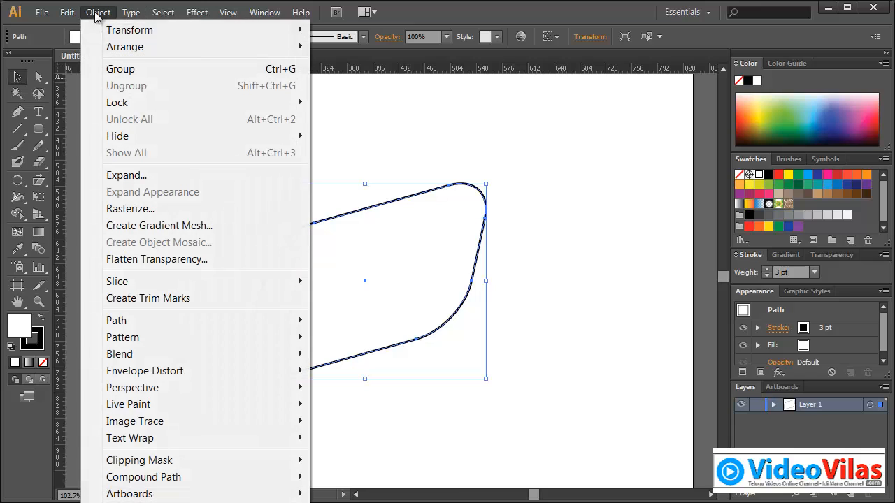
{"action": "mouse_move", "coordinate": [111, 30]}
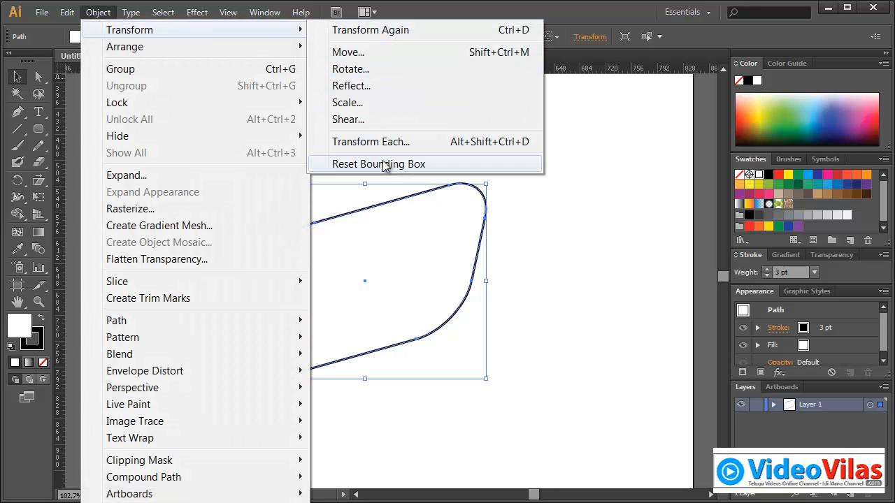
{"action": "left_click", "coordinate": [593, 245]}
{"action": "left_click_drag", "start_coordinate": [507, 140], "coordinate": [399, 240]}
{"action": "key", "text": "Delete"}
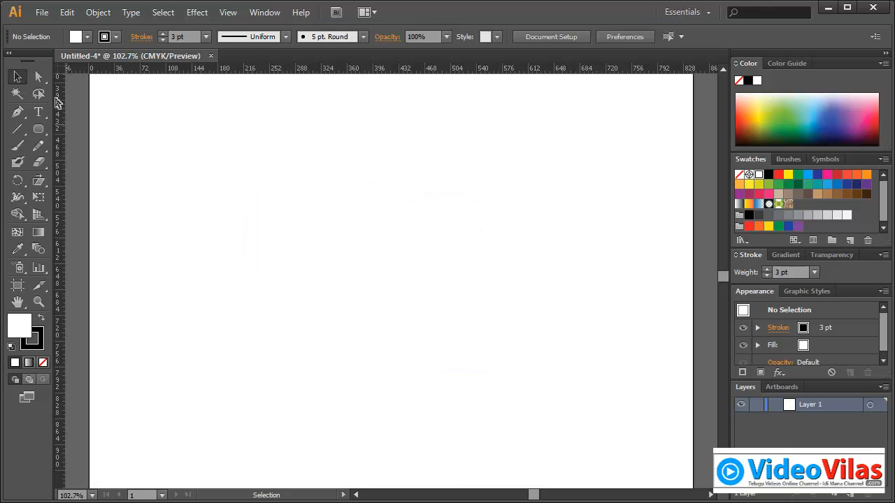
Draw six rounded rectangles of varied sizes scattered across the artboard, and select all of them.
{"action": "left_click", "coordinate": [45, 128]}
{"action": "left_click_drag", "start_coordinate": [237, 166], "coordinate": [362, 248]}
{"action": "left_click_drag", "start_coordinate": [418, 188], "coordinate": [567, 297]}
{"action": "left_click_drag", "start_coordinate": [318, 259], "coordinate": [423, 313]}
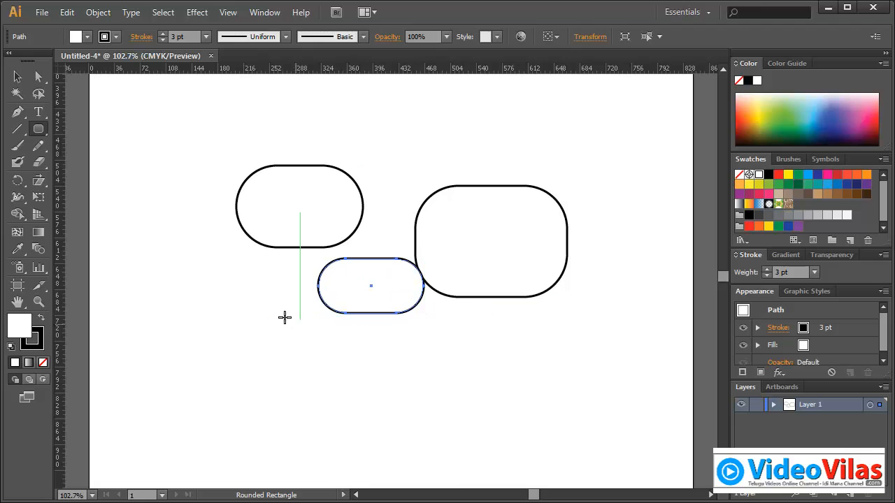
{"action": "mouse_move", "coordinate": [179, 262]}
{"action": "left_mouse_down"}
{"action": "mouse_move", "coordinate": [289, 323]}
{"action": "mouse_move", "coordinate": [289, 338]}
{"action": "left_mouse_up"}
{"action": "left_click_drag", "start_coordinate": [290, 339], "coordinate": [415, 418]}
{"action": "left_click_drag", "start_coordinate": [444, 326], "coordinate": [533, 400]}
{"action": "left_click", "coordinate": [17, 77]}
{"action": "left_click_drag", "start_coordinate": [231, 124], "coordinate": [585, 403]}
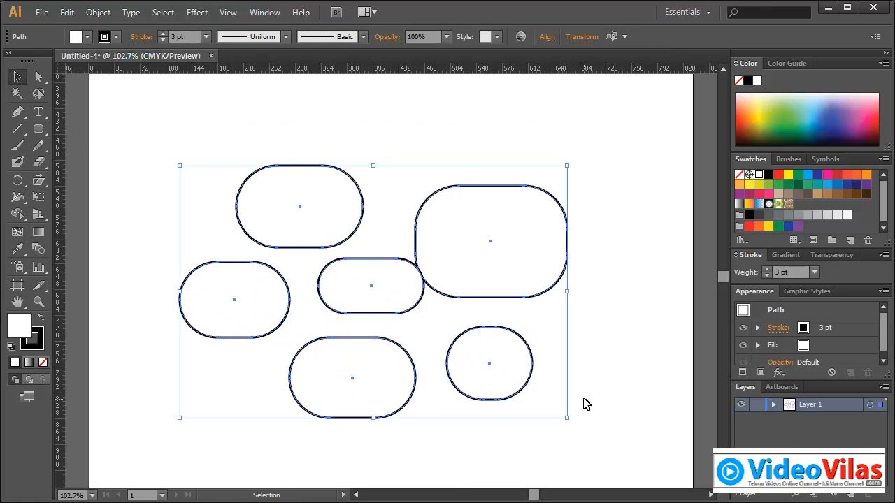
Try Transform Each on the six shapes with preview on, scaling them 68% horizontally and 97% vertically.
{"action": "left_click", "coordinate": [97, 11]}
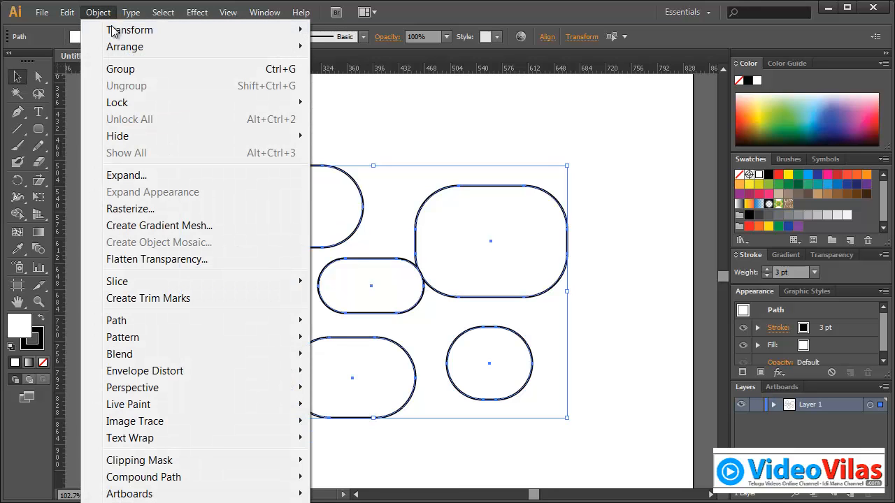
{"action": "mouse_move", "coordinate": [140, 29]}
{"action": "left_click", "coordinate": [394, 143]}
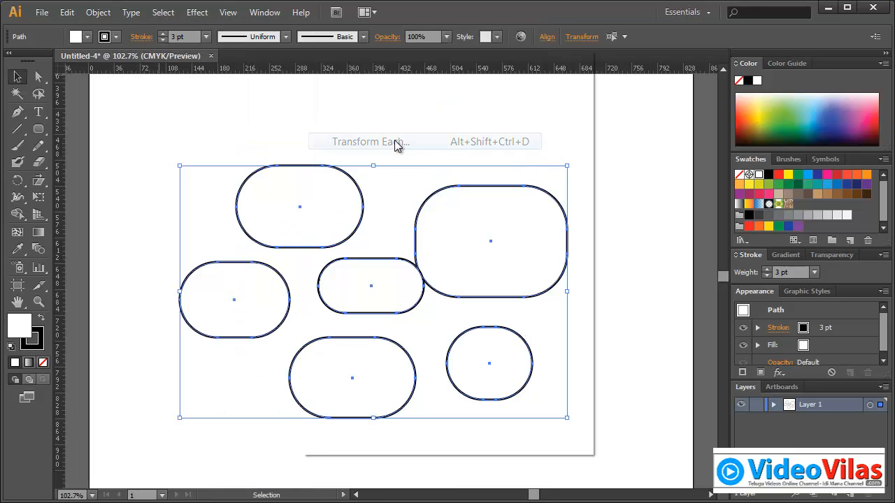
{"action": "left_click_drag", "start_coordinate": [787, 61], "coordinate": [818, 69]}
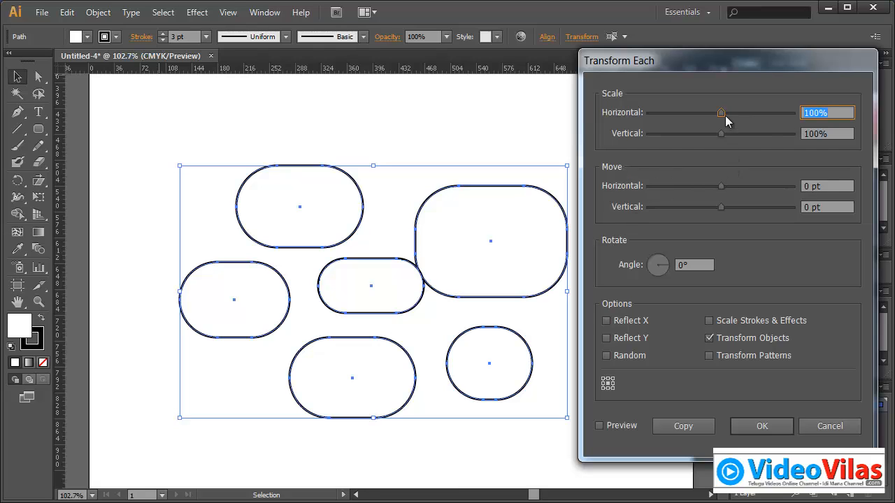
{"action": "left_click_drag", "start_coordinate": [721, 113], "coordinate": [698, 113]}
{"action": "left_click", "coordinate": [622, 426]}
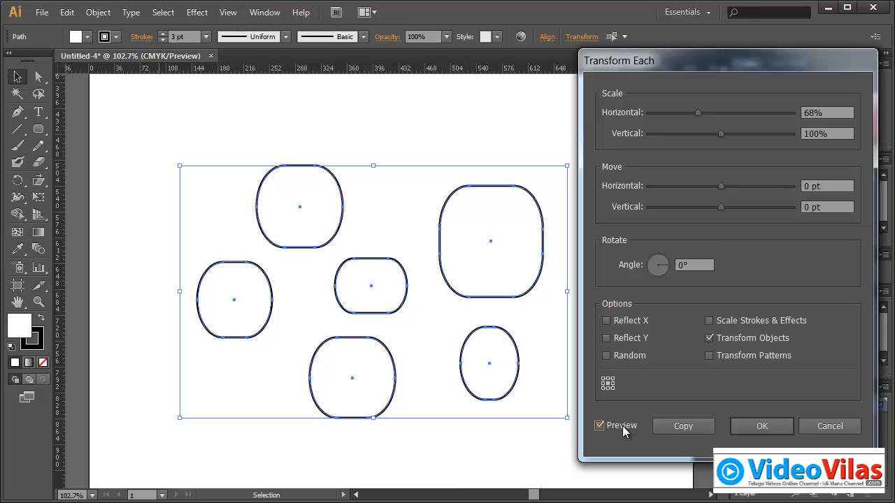
{"action": "mouse_move", "coordinate": [722, 134]}
{"action": "left_mouse_down"}
{"action": "mouse_move", "coordinate": [696, 134]}
{"action": "mouse_move", "coordinate": [735, 136]}
{"action": "mouse_move", "coordinate": [719, 135]}
{"action": "left_mouse_up"}
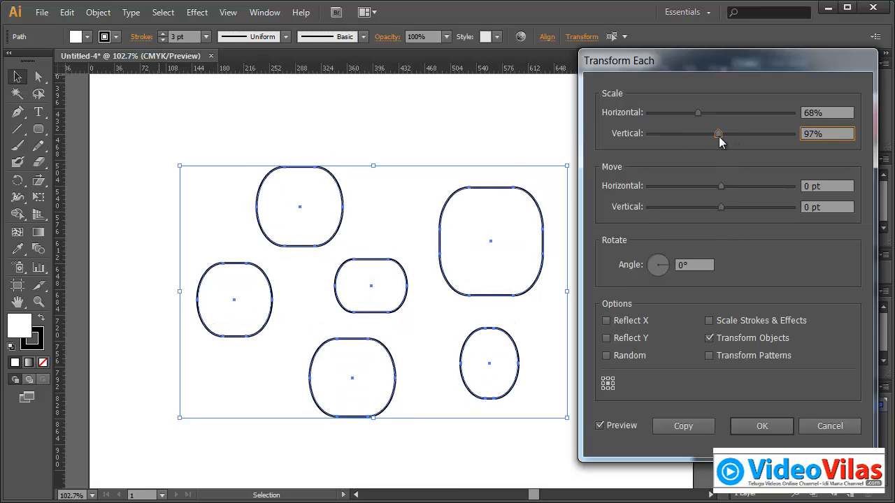
Try moving each shape 15 pt horizontally and -24 pt vertically, rotating it 169°, and toggling Reflect X and Reflect Y.
{"action": "left_click_drag", "start_coordinate": [720, 186], "coordinate": [704, 215]}
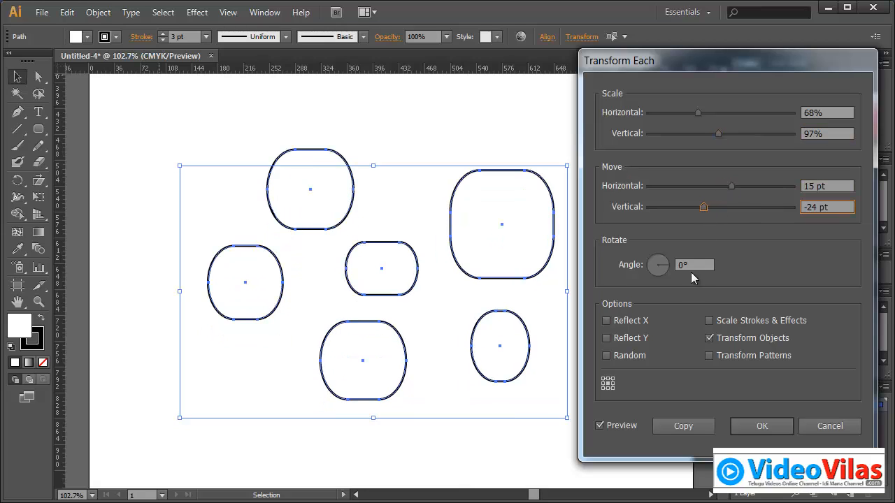
{"action": "left_click_drag", "start_coordinate": [666, 269], "coordinate": [646, 269]}
{"action": "left_click", "coordinate": [630, 322]}
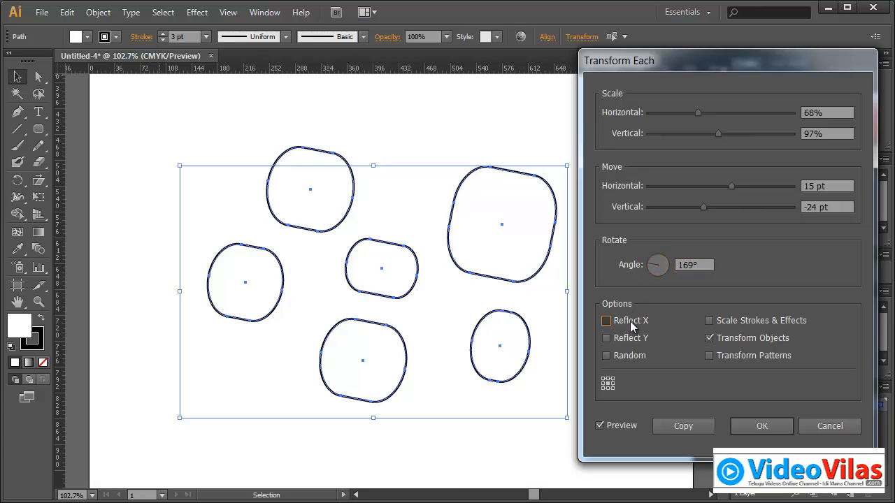
{"action": "left_click", "coordinate": [631, 324]}
{"action": "left_click", "coordinate": [631, 340]}
{"action": "left_click", "coordinate": [631, 343]}
Try the Random option with scaling of 53% horizontal and 90% vertical, and rotation angles of 319° and 16°.
{"action": "left_click", "coordinate": [621, 357]}
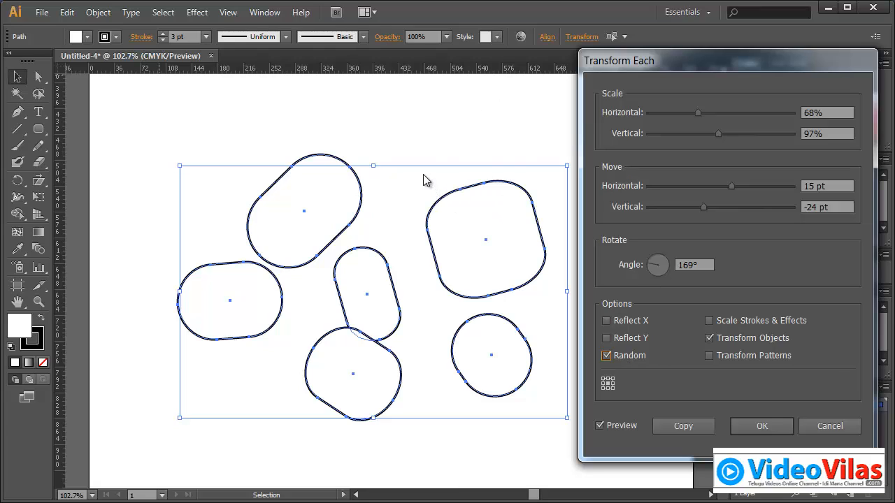
{"action": "left_click_drag", "start_coordinate": [697, 117], "coordinate": [715, 137]}
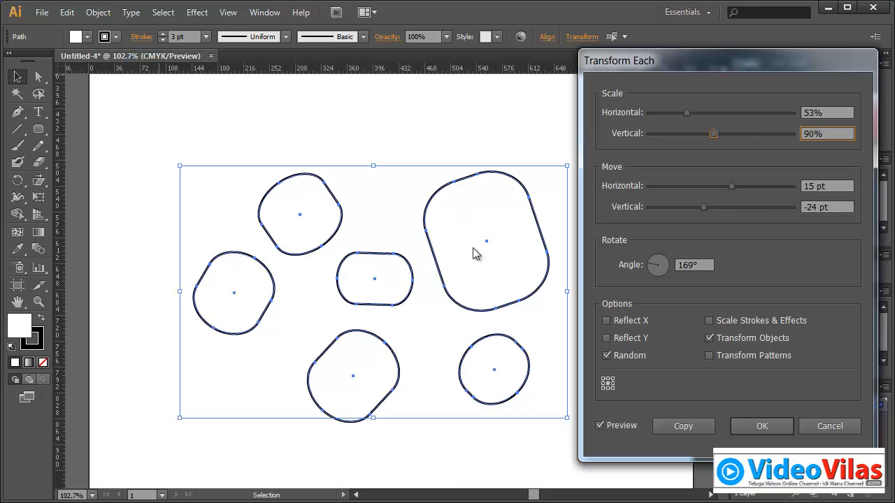
{"action": "left_click", "coordinate": [654, 274]}
{"action": "left_click", "coordinate": [669, 274]}
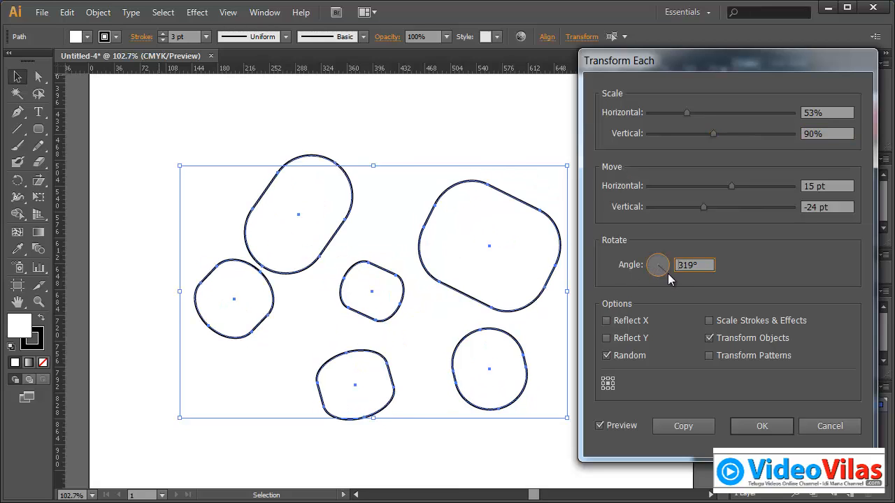
{"action": "left_click", "coordinate": [668, 262]}
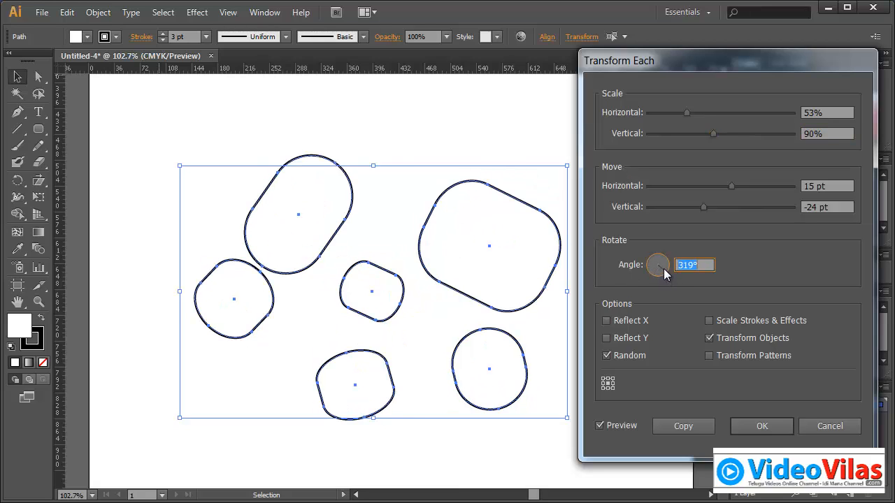
Try the upper-right reference point, return it to the centre, and cancel Transform Each.
{"action": "left_click", "coordinate": [613, 380]}
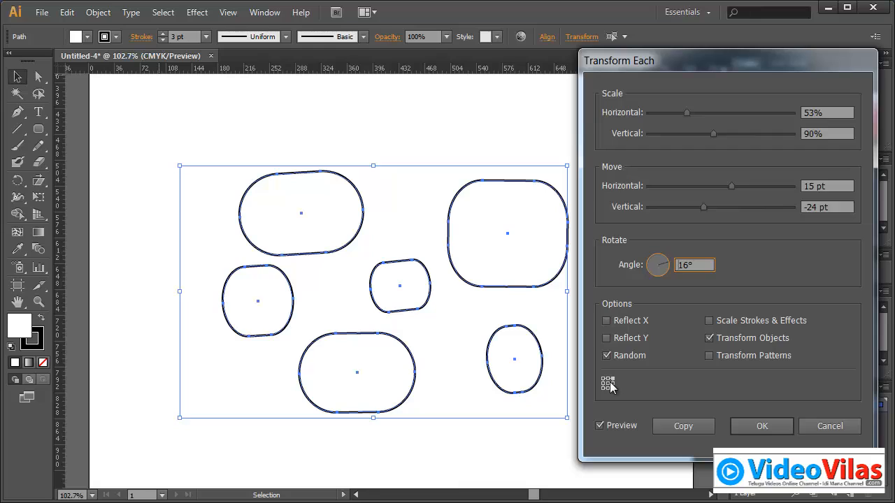
{"action": "left_click", "coordinate": [608, 383]}
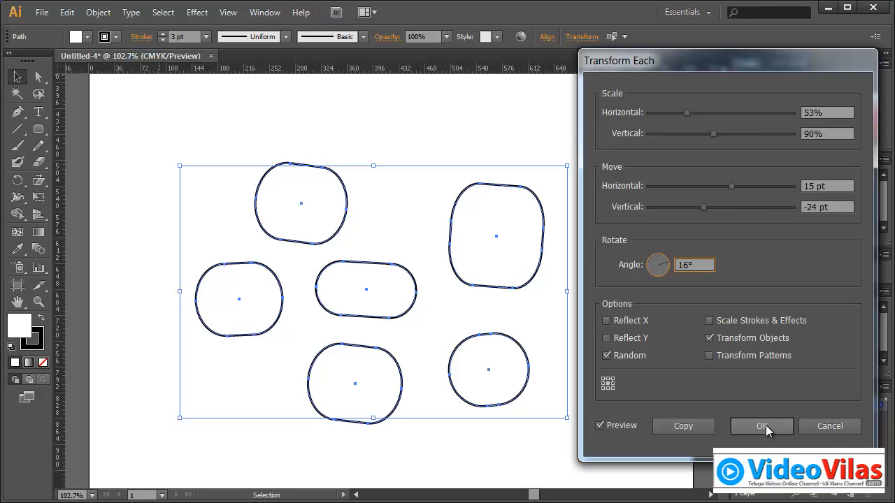
{"action": "left_click", "coordinate": [814, 424]}
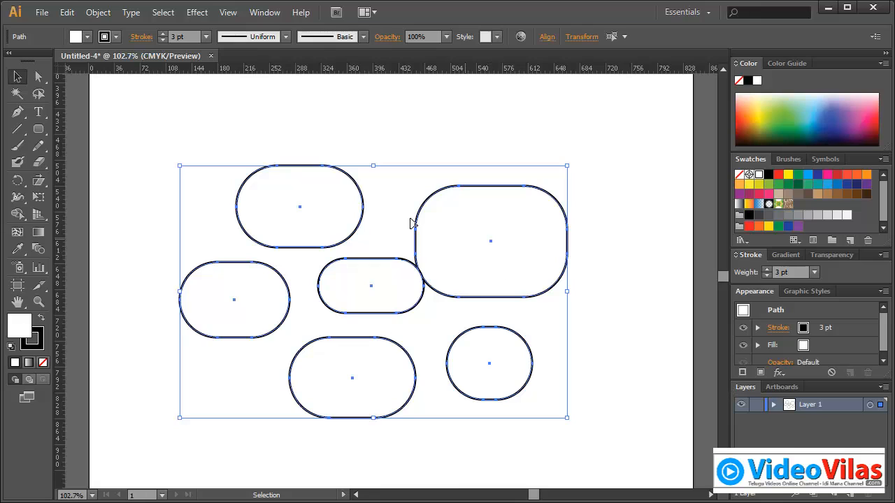
Activate the Shear tool and display the numeric position, size, rotation and shear settings of the six selected shapes.
{"action": "left_click", "coordinate": [98, 12]}
{"action": "mouse_move", "coordinate": [157, 31]}
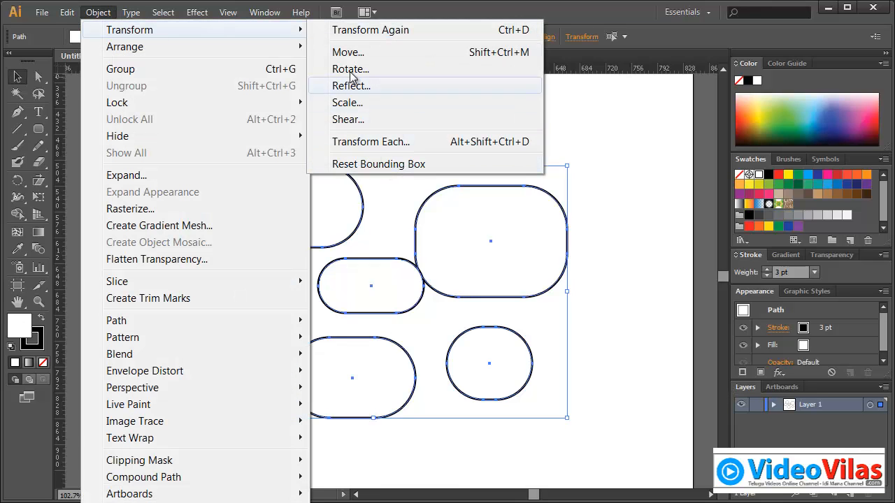
{"action": "left_click", "coordinate": [383, 29]}
{"action": "left_click_drag", "start_coordinate": [17, 180], "coordinate": [41, 183]}
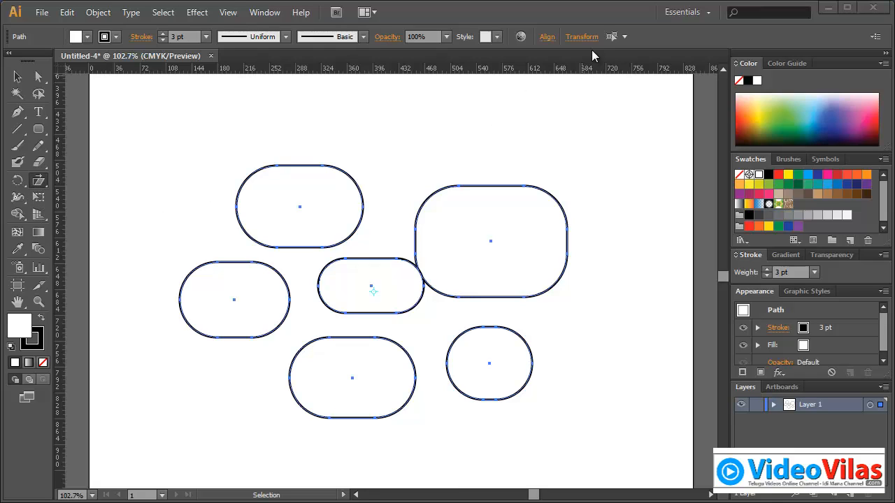
{"action": "left_click", "coordinate": [582, 37]}
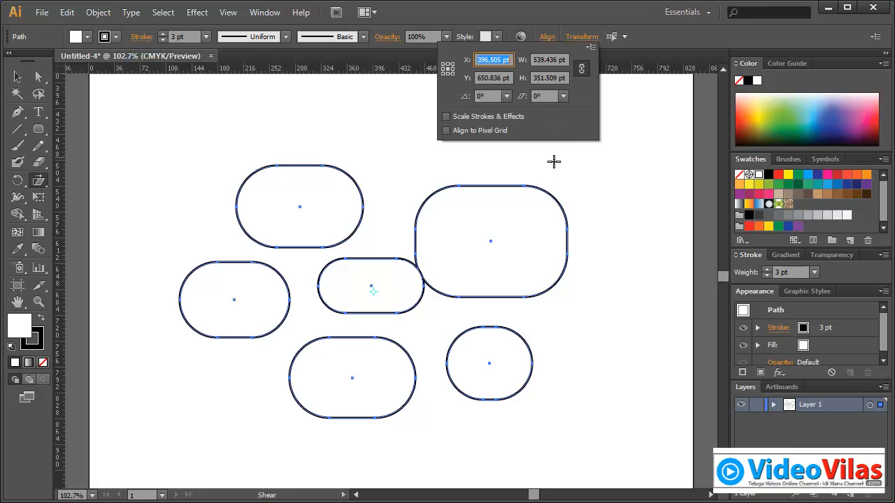
Check the additional transform options for flipping, strokes, effects and patterns, and return to the Selection tool.
{"action": "left_click", "coordinate": [591, 49]}
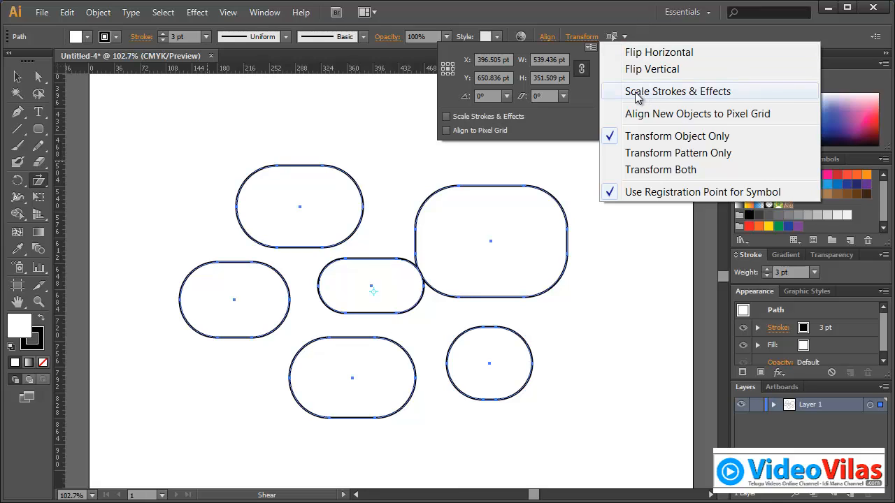
{"action": "left_click", "coordinate": [485, 22]}
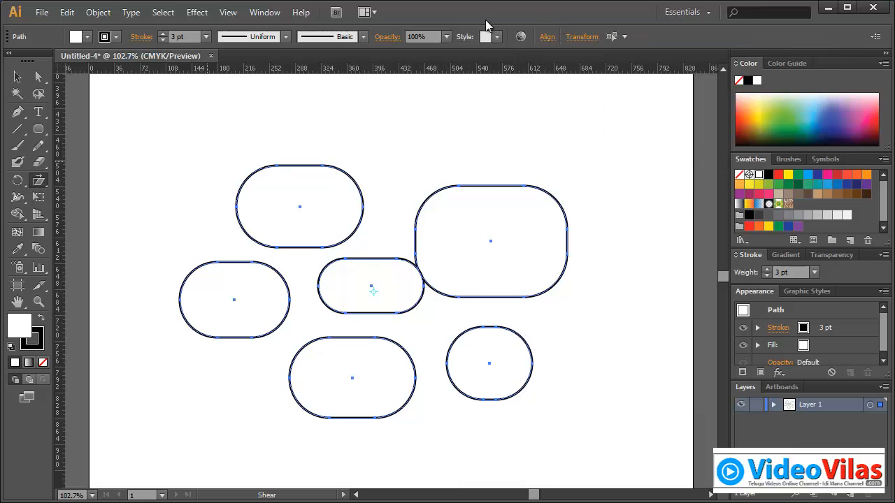
{"action": "key", "text": "v"}
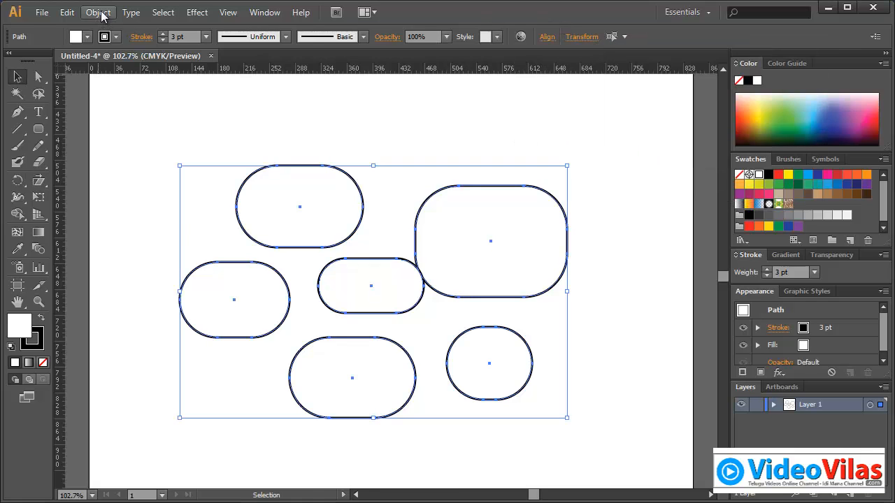
Scale the six selected shapes non-uniformly by 112.96% horizontally and 100% vertically without scaling strokes, and clear the selection.
{"action": "left_click", "coordinate": [100, 14]}
{"action": "mouse_move", "coordinate": [130, 30]}
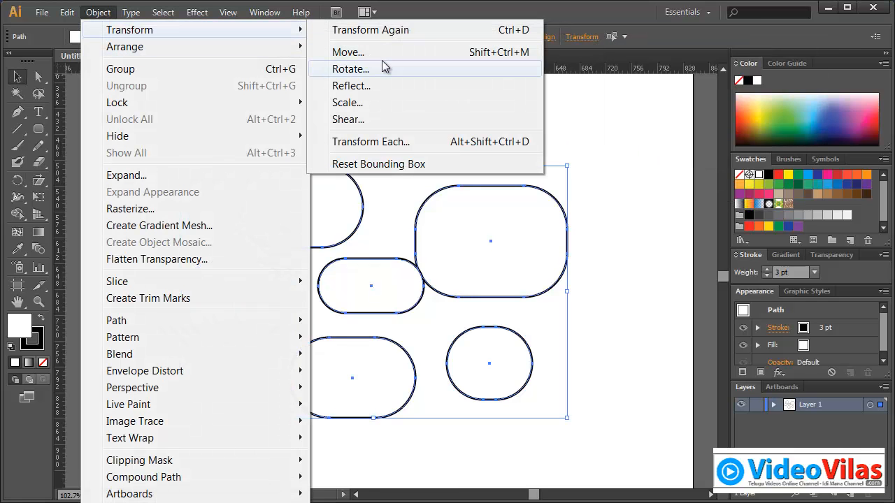
{"action": "left_click", "coordinate": [364, 103]}
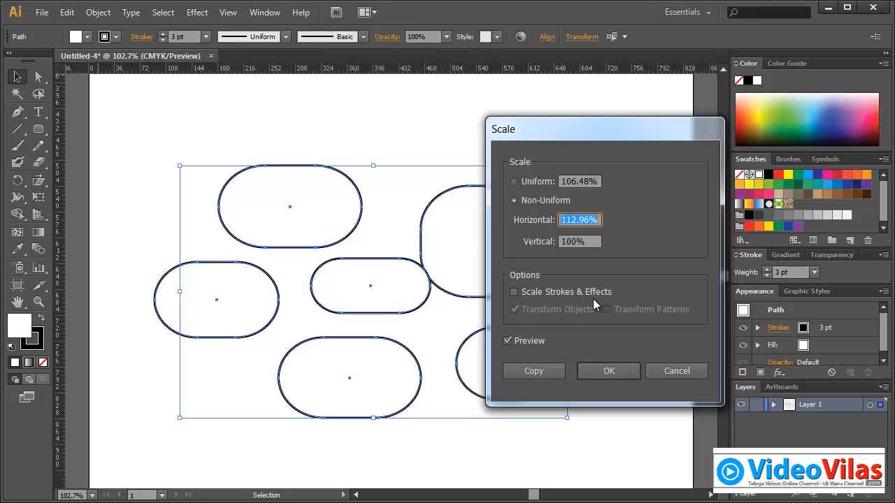
{"action": "left_click", "coordinate": [626, 372]}
{"action": "left_click", "coordinate": [221, 129]}
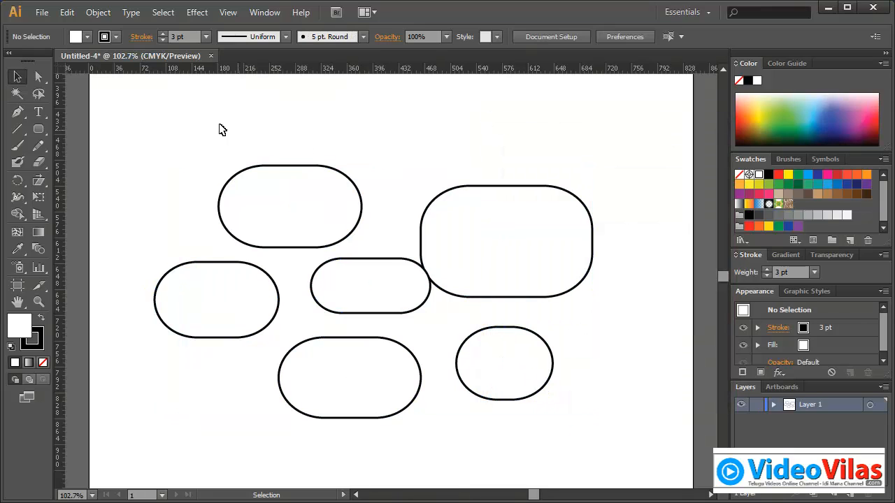
Delete all six shapes and draw a single large rounded rectangle in the middle of the artboard.
{"action": "left_click_drag", "start_coordinate": [219, 130], "coordinate": [643, 440]}
{"action": "key", "text": "Delete"}
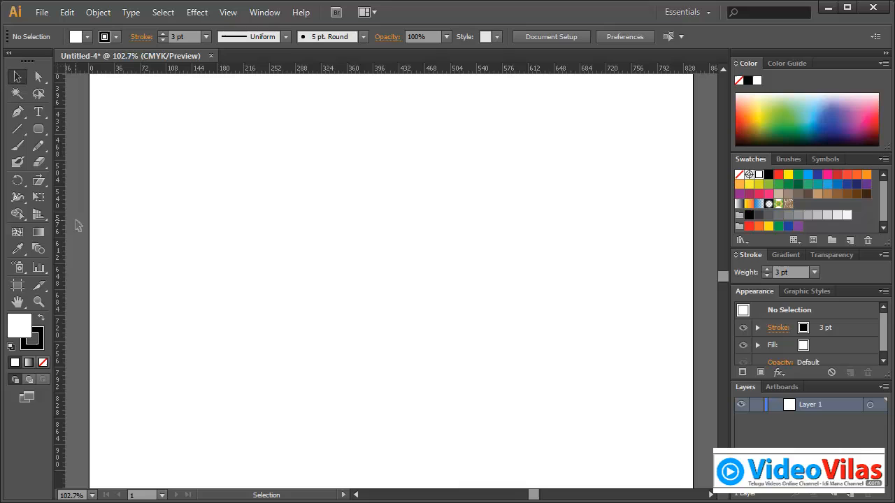
{"action": "left_click", "coordinate": [38, 129]}
{"action": "left_click_drag", "start_coordinate": [289, 203], "coordinate": [498, 378]}
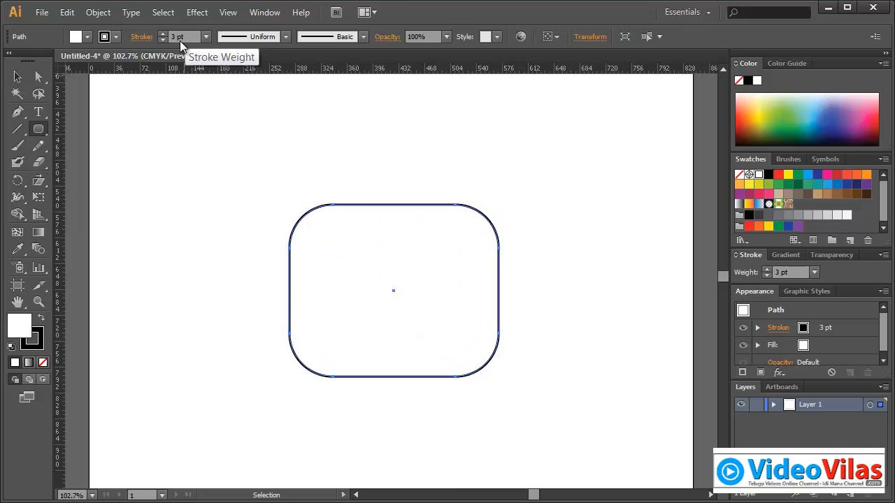
Shrink the rounded rectangle strongly from its lower-right corner, reselect it, and enlarge it beyond its original size.
{"action": "key", "text": "v"}
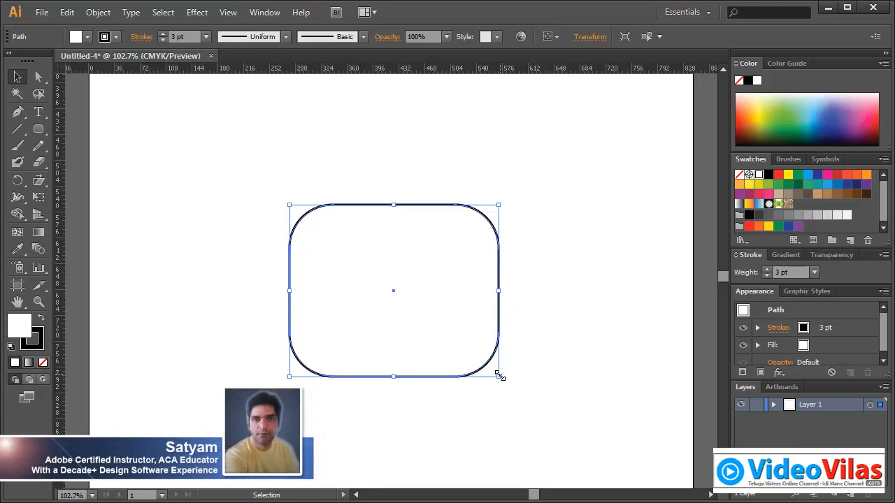
{"action": "left_click_drag", "start_coordinate": [499, 376], "coordinate": [319, 263]}
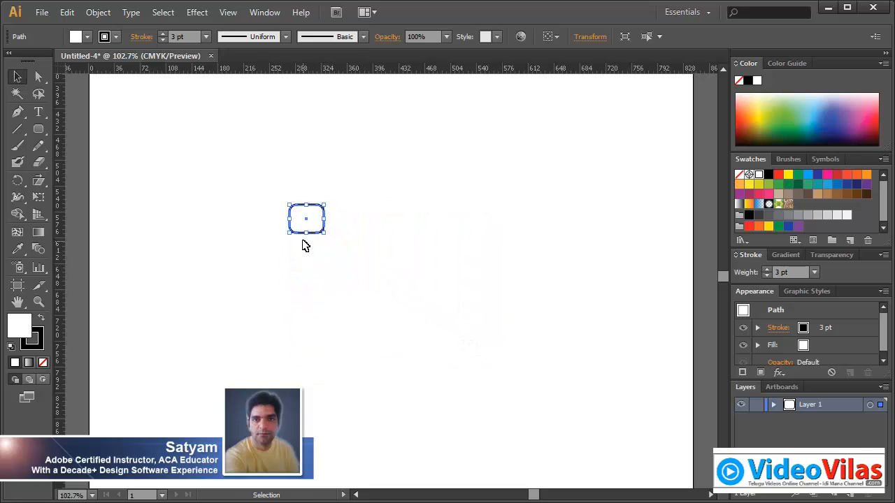
{"action": "left_click", "coordinate": [302, 253]}
{"action": "left_click_drag", "start_coordinate": [316, 165], "coordinate": [361, 270]}
{"action": "left_click_drag", "start_coordinate": [323, 234], "coordinate": [568, 433]}
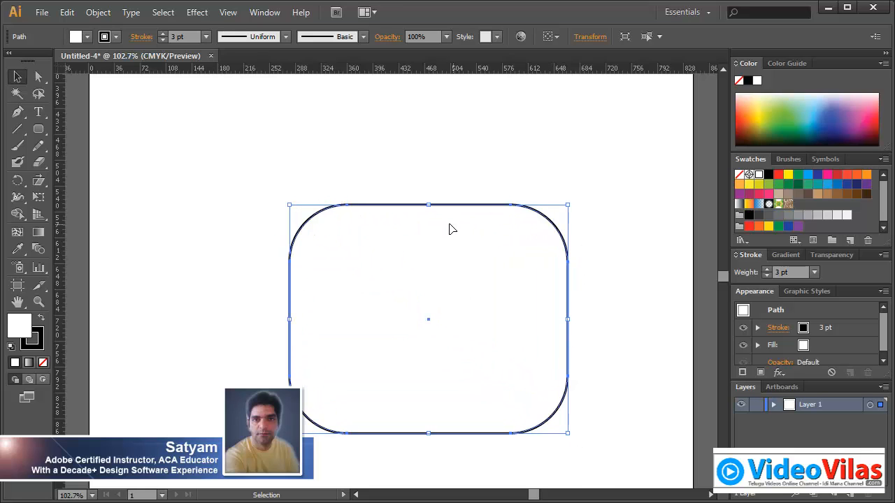
Shrink the rounded rectangle to a tiny shape about its centre, enlarge it again, and move it up and to the left.
{"action": "left_click_drag", "start_coordinate": [516, 412], "coordinate": [432, 361]}
{"action": "left_click", "coordinate": [513, 288]}
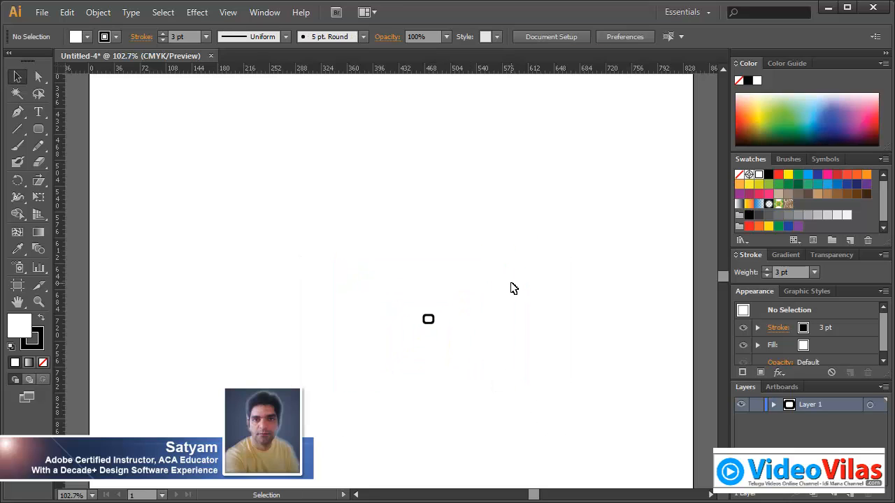
{"action": "left_click_drag", "start_coordinate": [404, 260], "coordinate": [475, 371]}
{"action": "left_click_drag", "start_coordinate": [441, 329], "coordinate": [545, 419]}
{"action": "left_click_drag", "start_coordinate": [497, 257], "coordinate": [435, 190]}
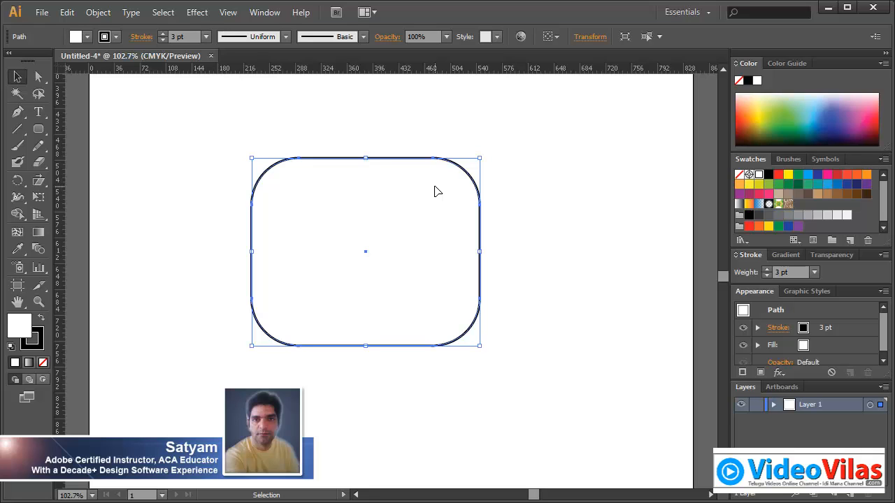
Scale the rounded rectangle 112.96% horizontally and 100% vertically with Scale Strokes & Effects enabled.
{"action": "left_click", "coordinate": [98, 13]}
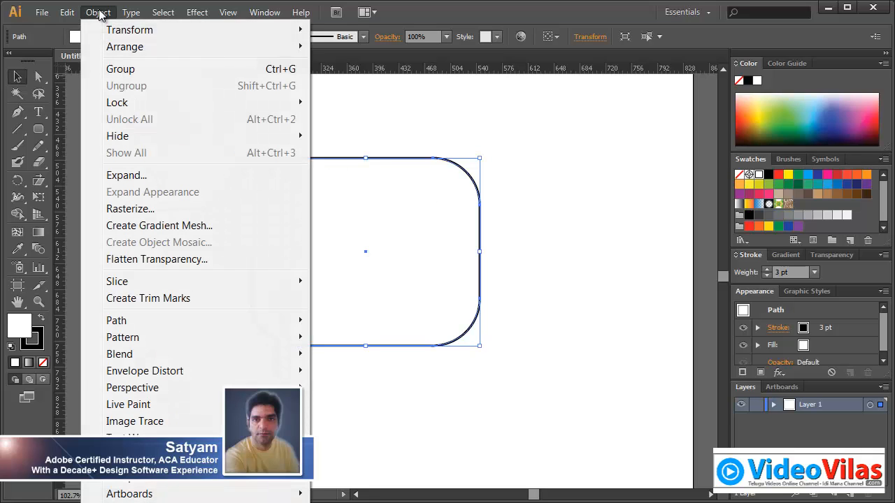
{"action": "mouse_move", "coordinate": [123, 37]}
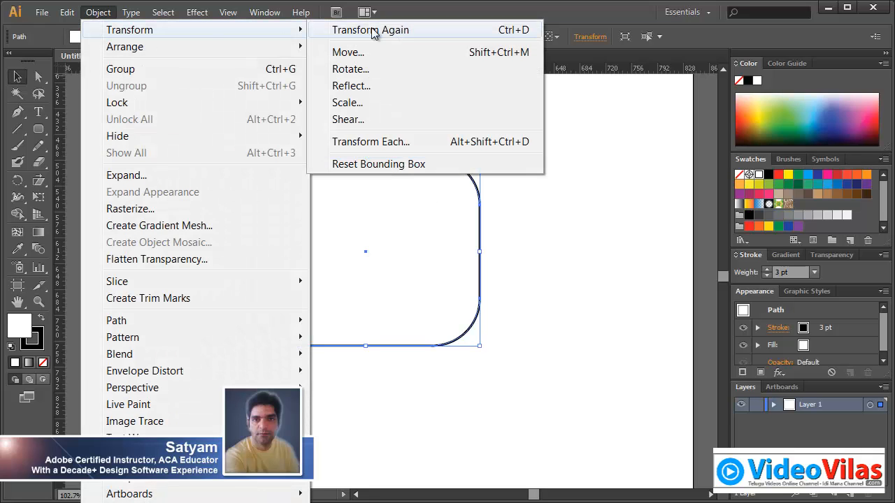
{"action": "left_click", "coordinate": [374, 103]}
{"action": "left_click", "coordinate": [549, 296]}
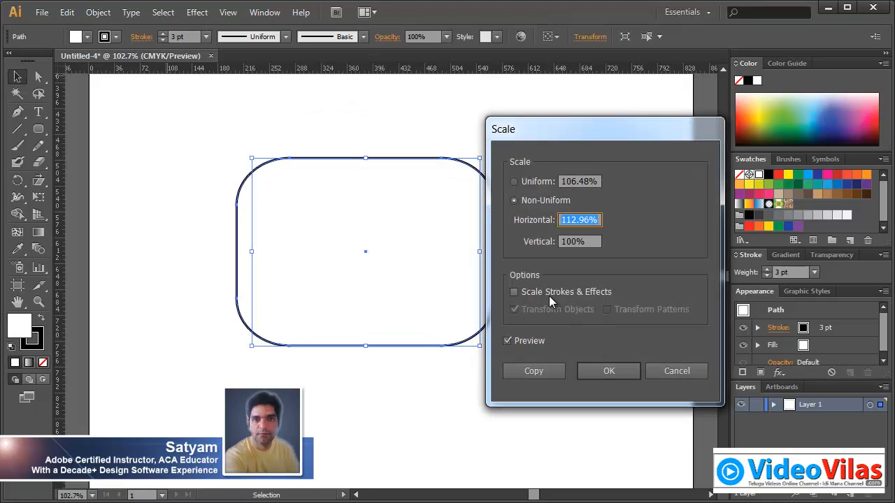
{"action": "left_click", "coordinate": [598, 371]}
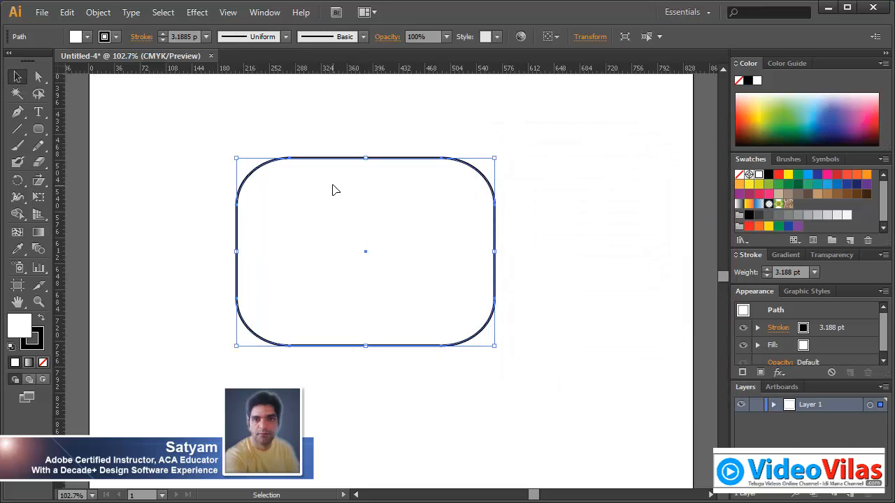
Reselect the rounded rectangle and scale it uniformly to 50% with its strokes and effects.
{"action": "left_click", "coordinate": [279, 116]}
{"action": "left_click", "coordinate": [357, 215]}
{"action": "left_click", "coordinate": [106, 14]}
{"action": "mouse_move", "coordinate": [130, 32]}
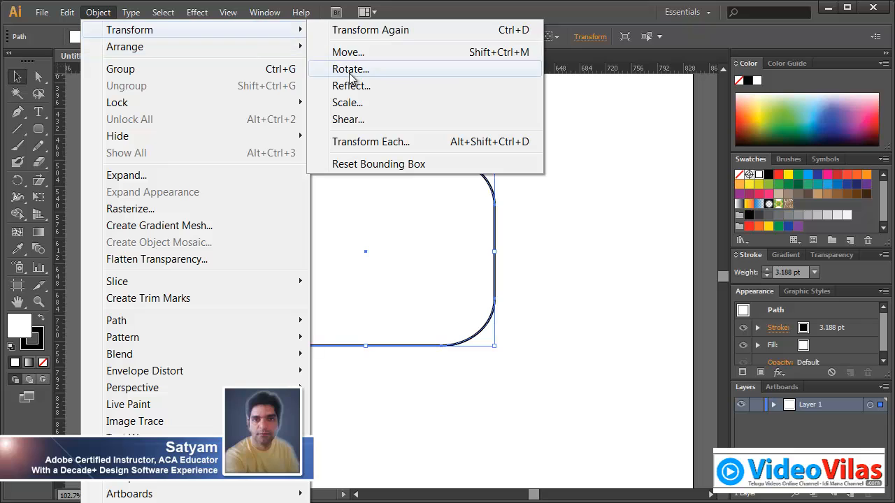
{"action": "left_click", "coordinate": [348, 103]}
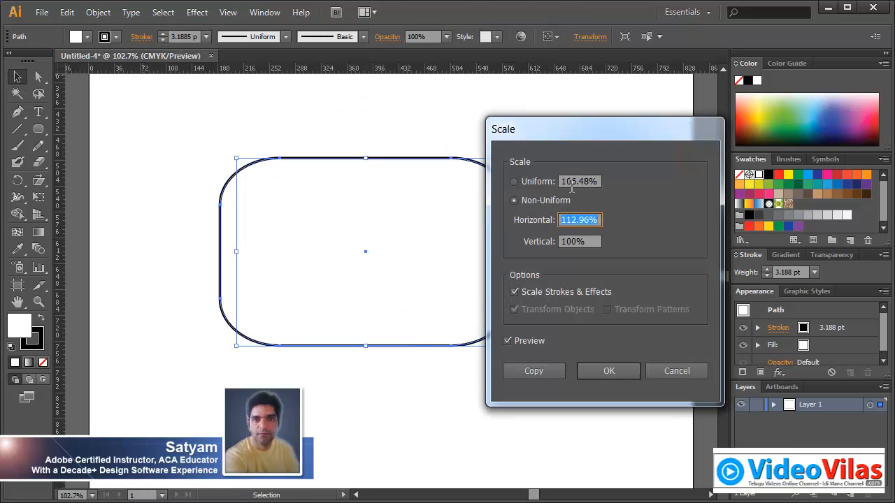
{"action": "left_click", "coordinate": [539, 182]}
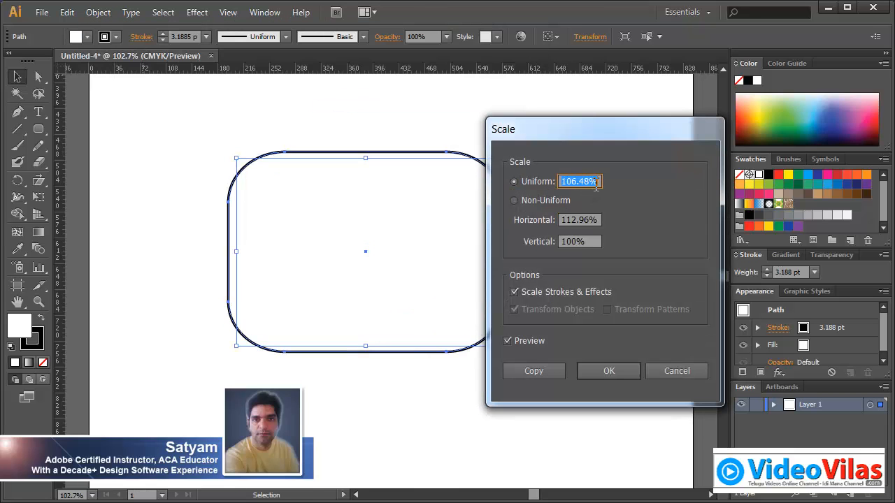
{"action": "type", "text": "50"}
{"action": "left_click", "coordinate": [610, 371]}
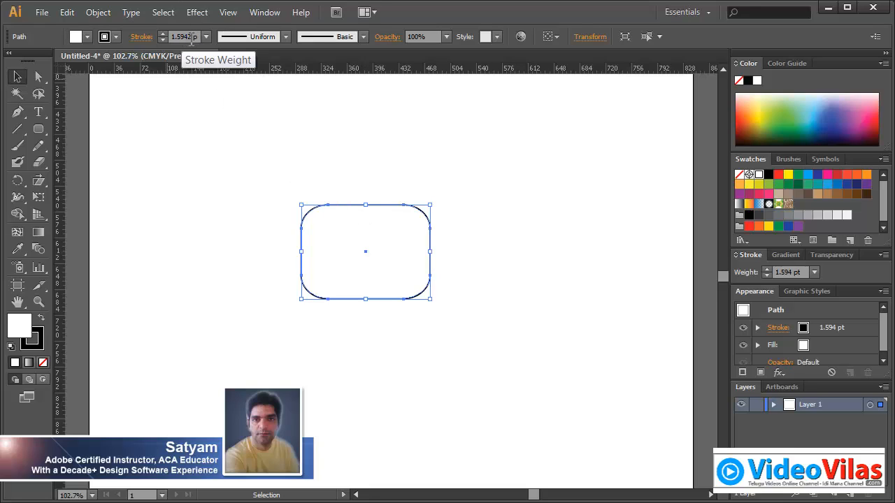
Check the Scale Strokes & Effects option in the numeric transform settings and the Scale dialog, and cancel the scaling.
{"action": "left_click", "coordinate": [583, 38]}
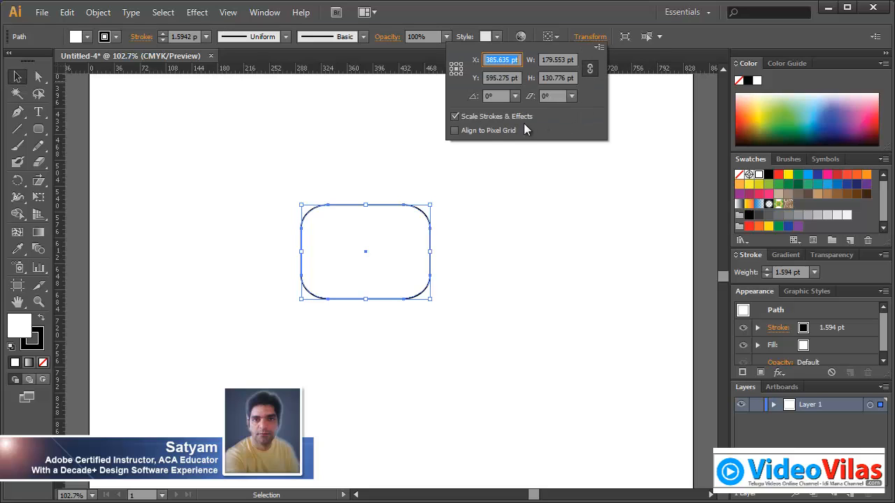
{"action": "left_click", "coordinate": [601, 47]}
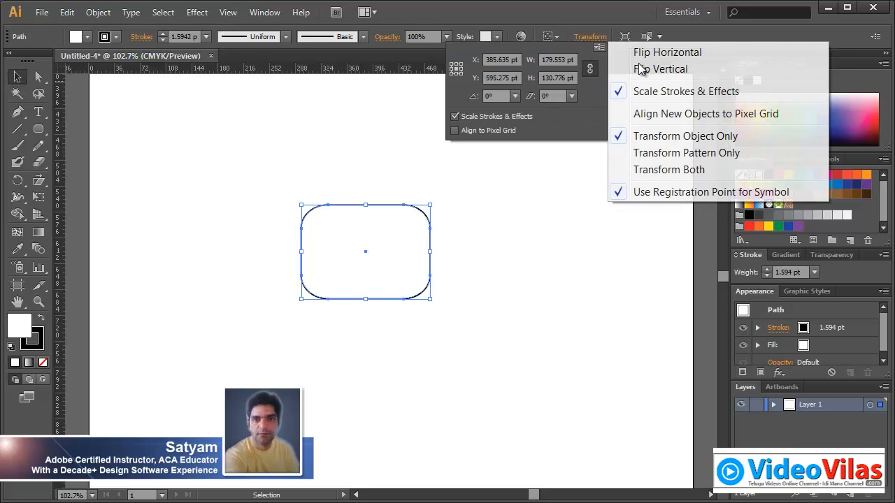
{"action": "left_click", "coordinate": [570, 14]}
{"action": "left_click", "coordinate": [95, 16]}
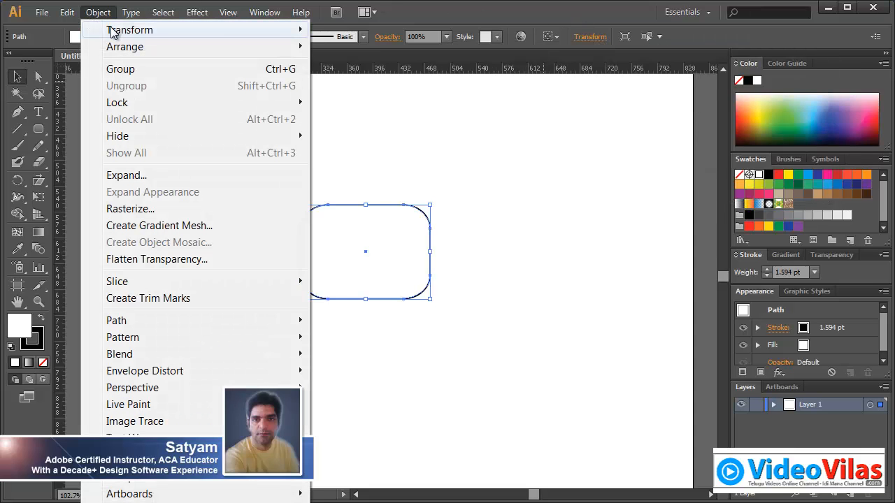
{"action": "mouse_move", "coordinate": [112, 30]}
{"action": "left_click", "coordinate": [346, 103]}
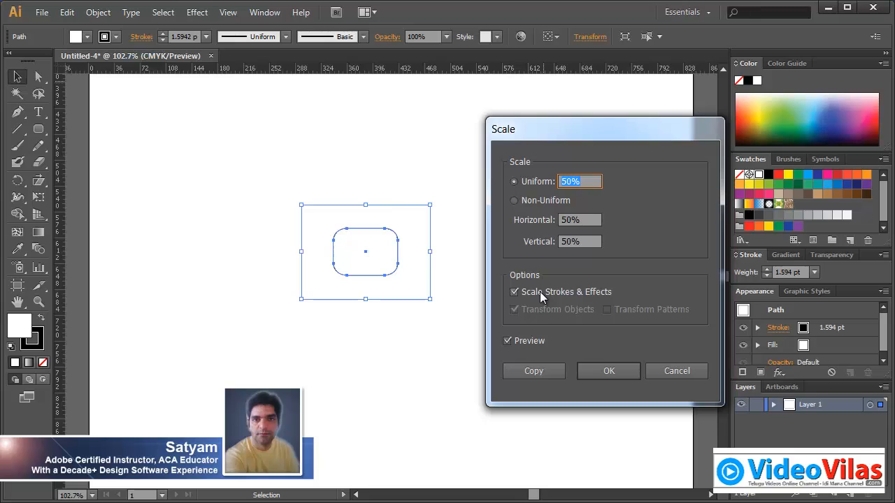
{"action": "left_click", "coordinate": [678, 373]}
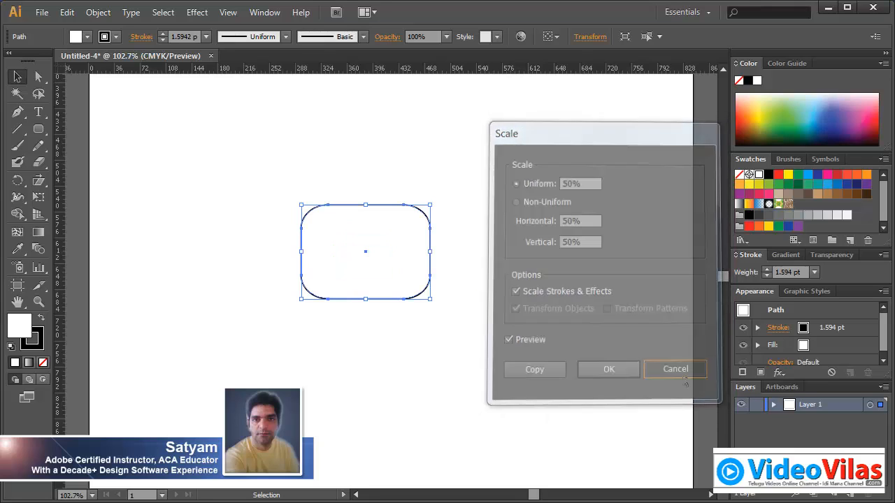
Delete the rounded rectangle, leaving the artboard empty.
{"action": "left_click", "coordinate": [272, 132]}
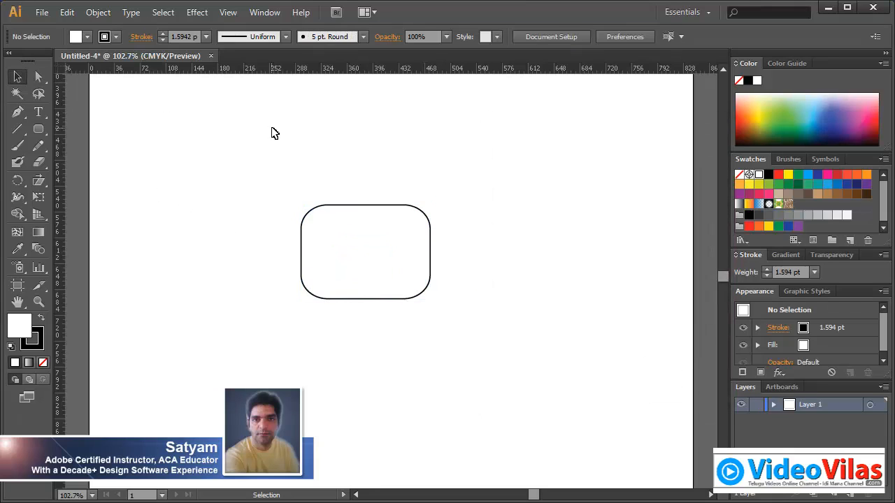
{"action": "left_click_drag", "start_coordinate": [271, 132], "coordinate": [444, 297]}
{"action": "key", "text": "Delete"}
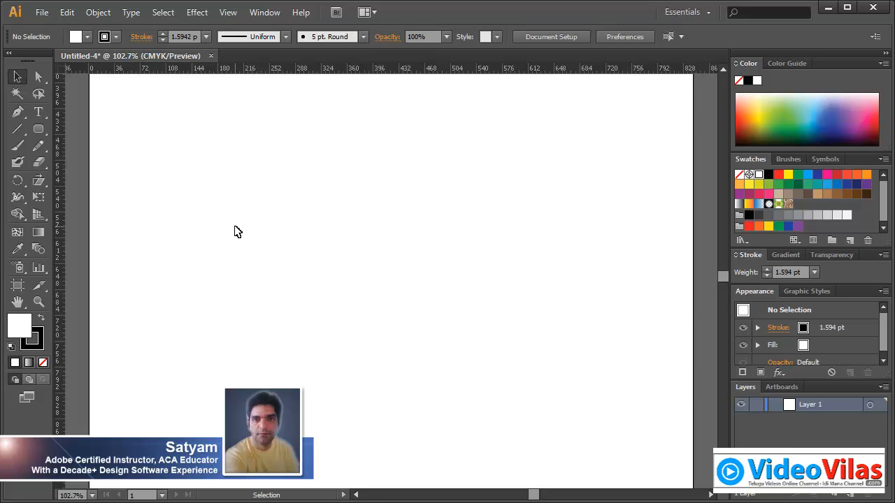
{"action": "left_click", "coordinate": [104, 14]}
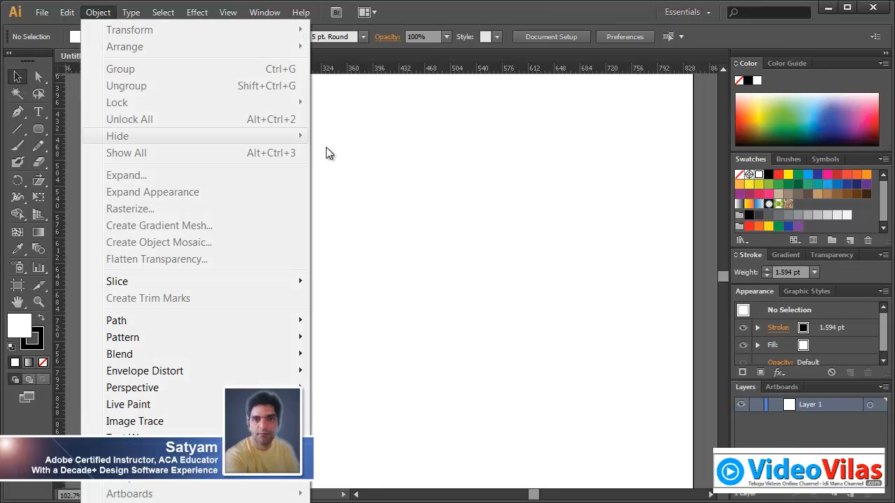
{"action": "left_click", "coordinate": [495, 199]}
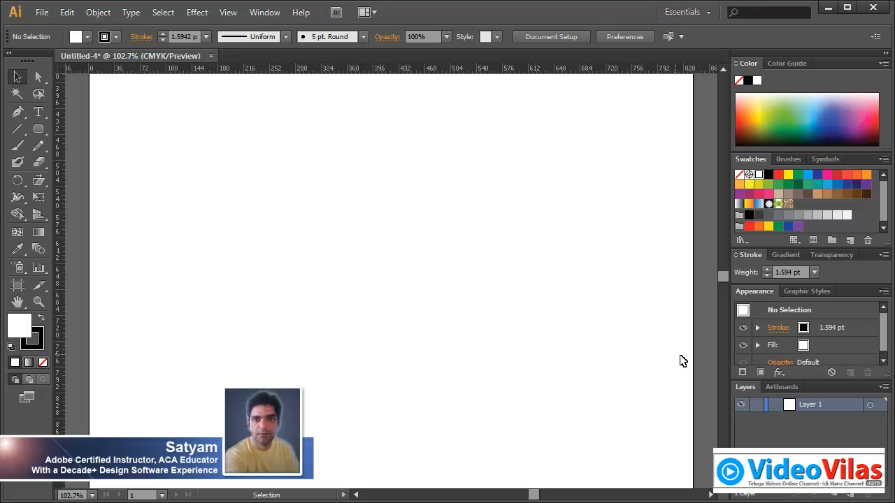